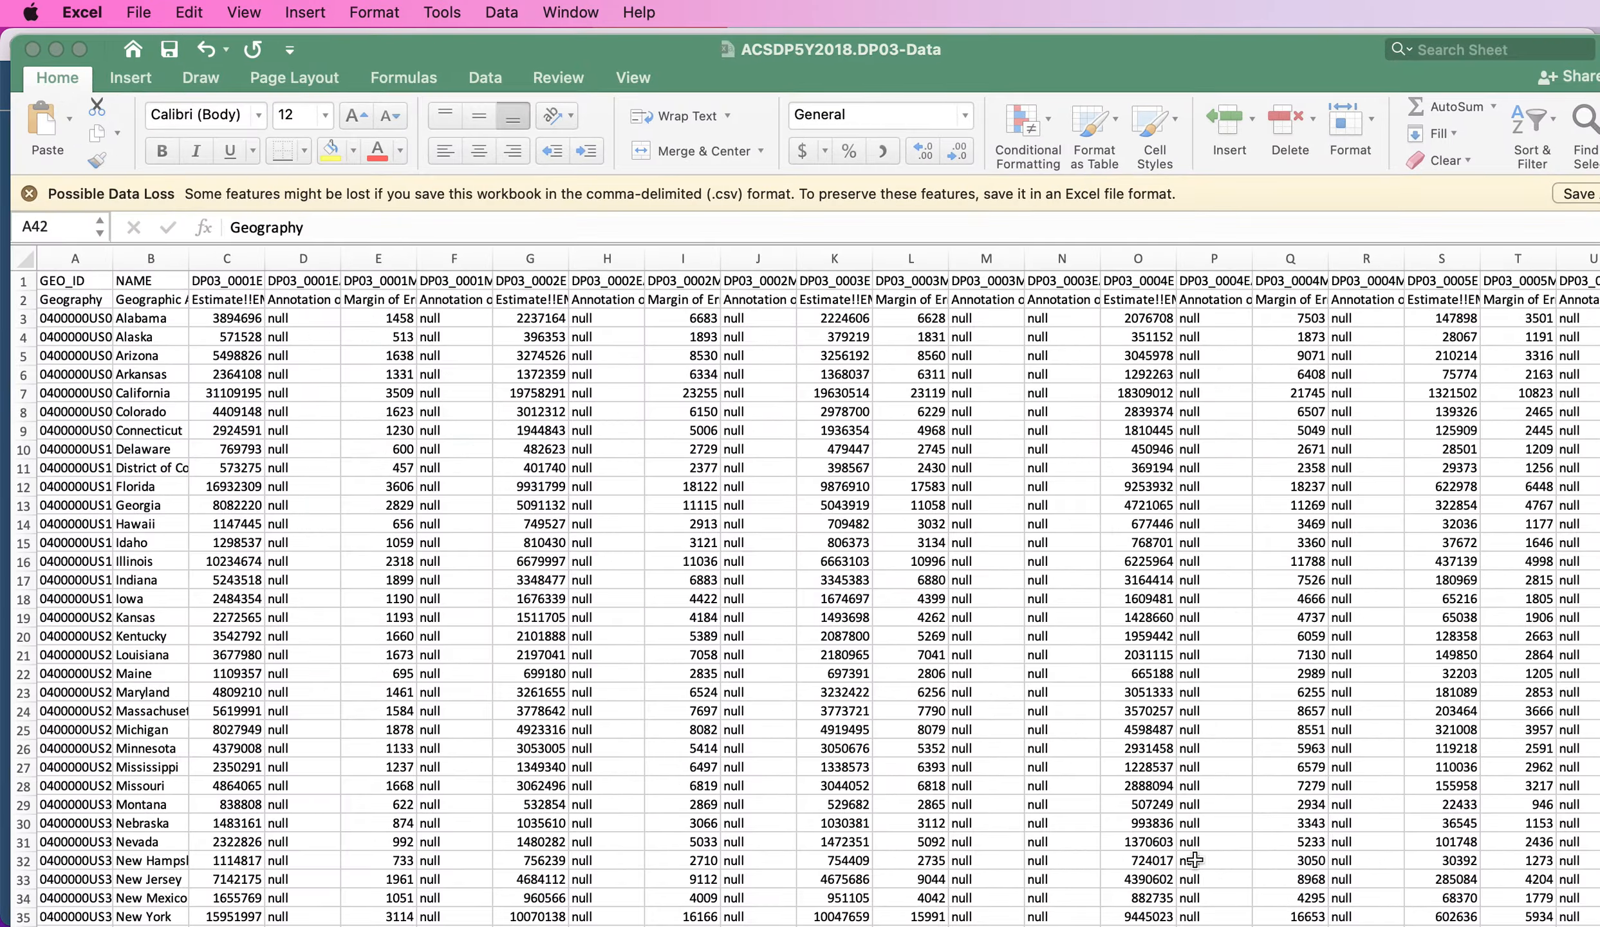
Step: Examine the state rows, the column codes in row 1 and the descriptions in row 2 of the ACSDP5Y2018.DP03-Data sheet
scroll(639, 600, down, 3)
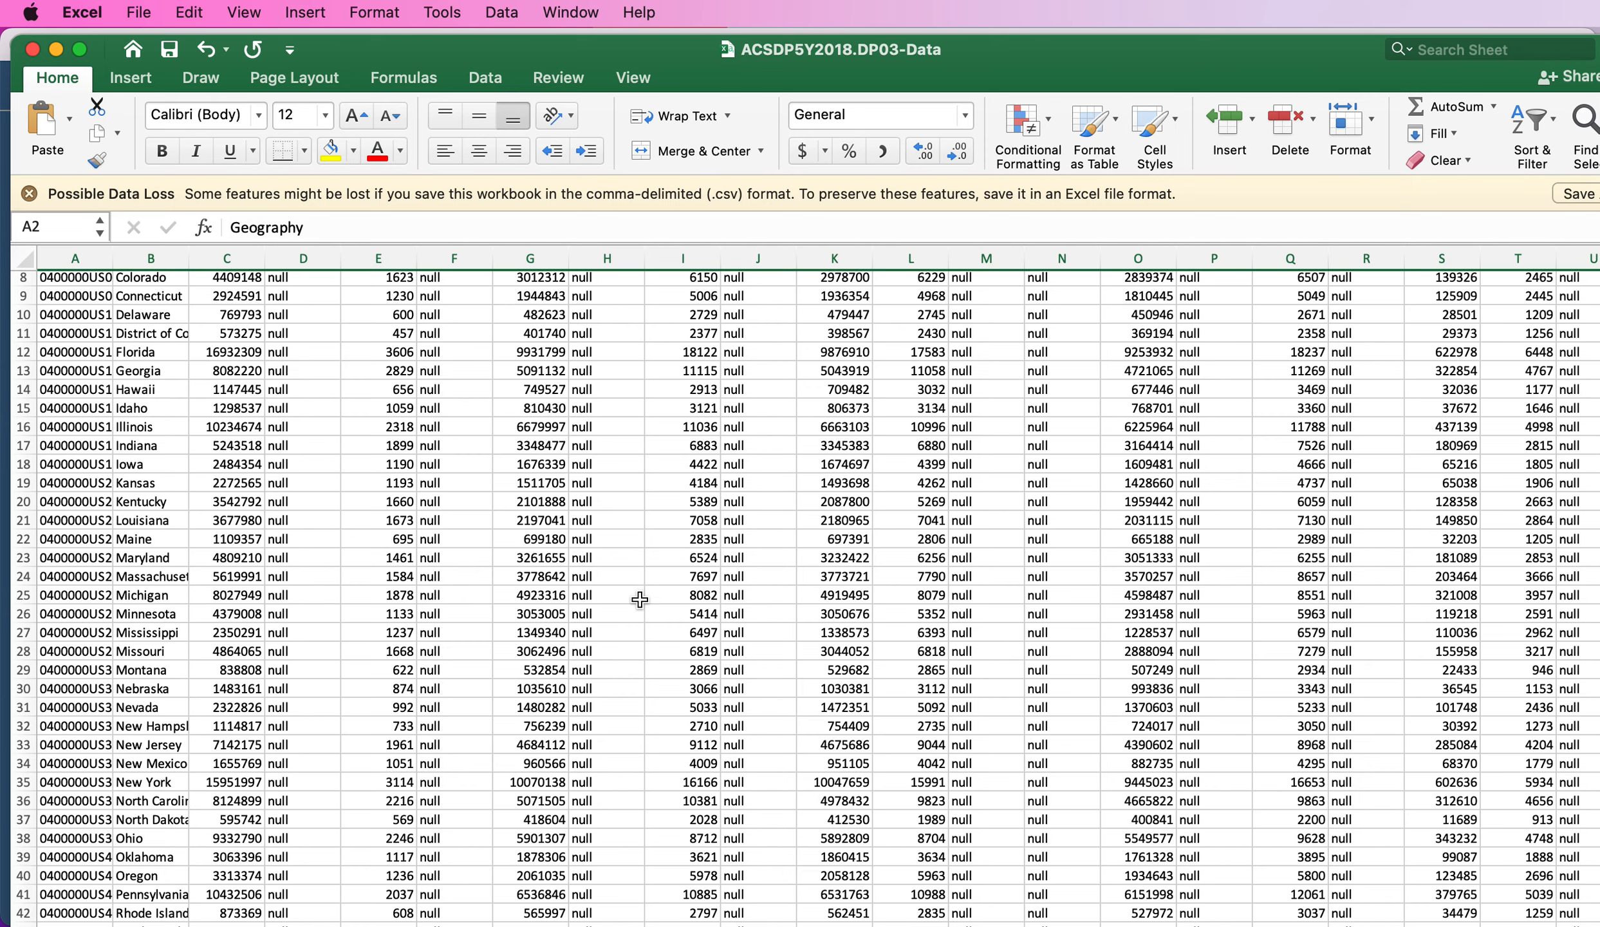
scroll(32, 295, up, 3)
scroll(32, 294, down, 1)
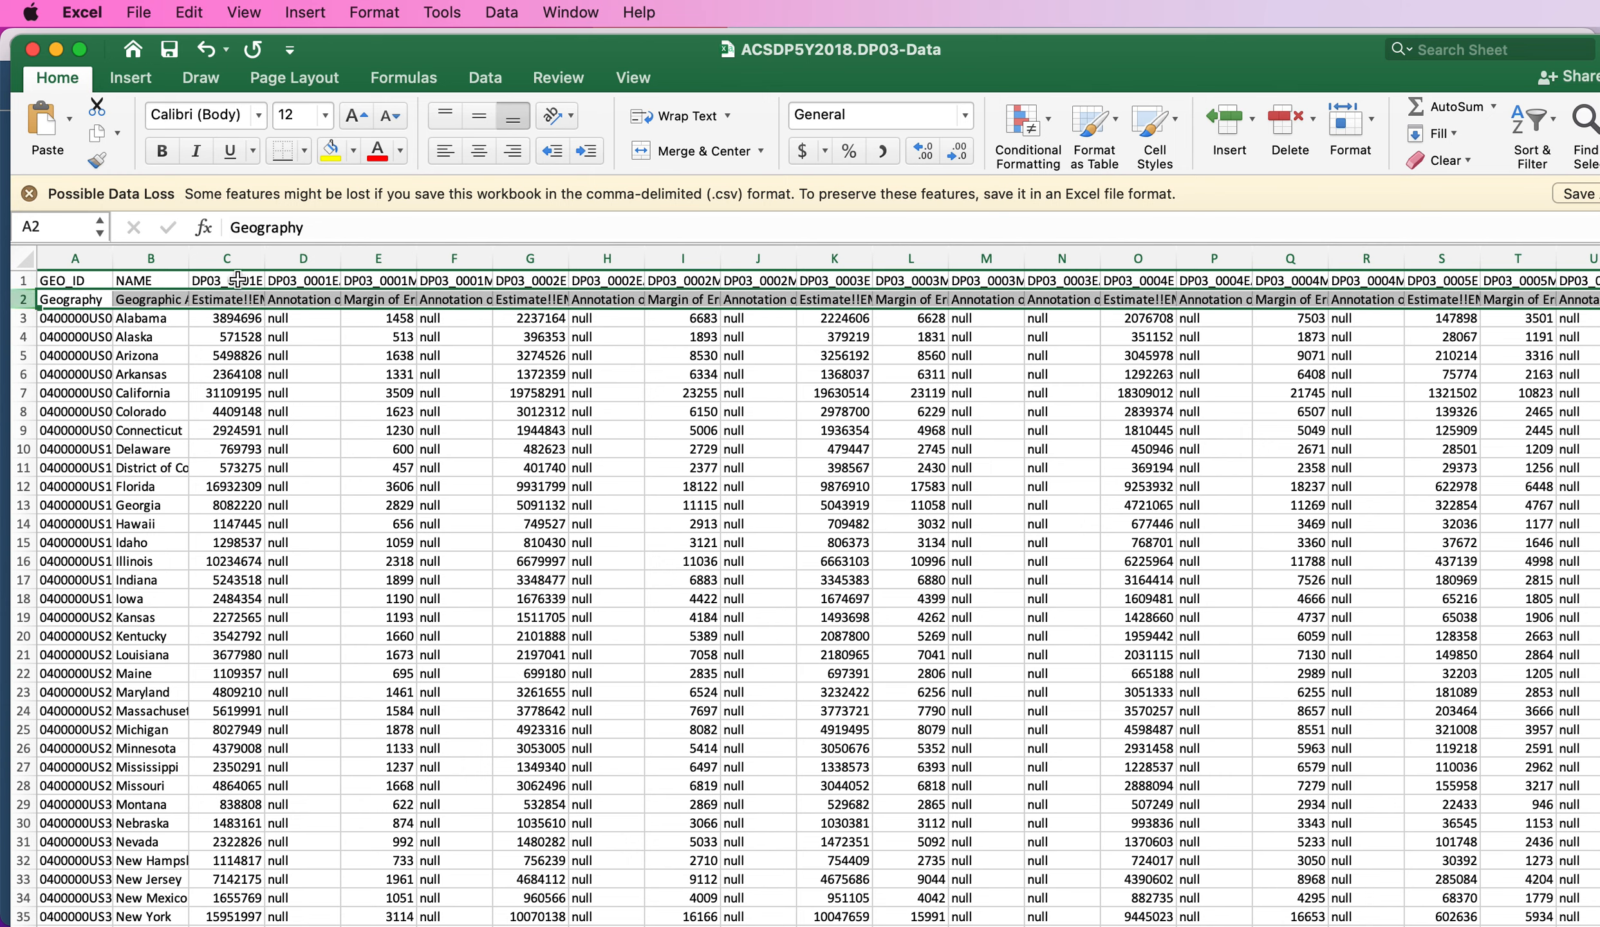
click(246, 282)
click(374, 281)
click(547, 282)
click(751, 280)
click(697, 281)
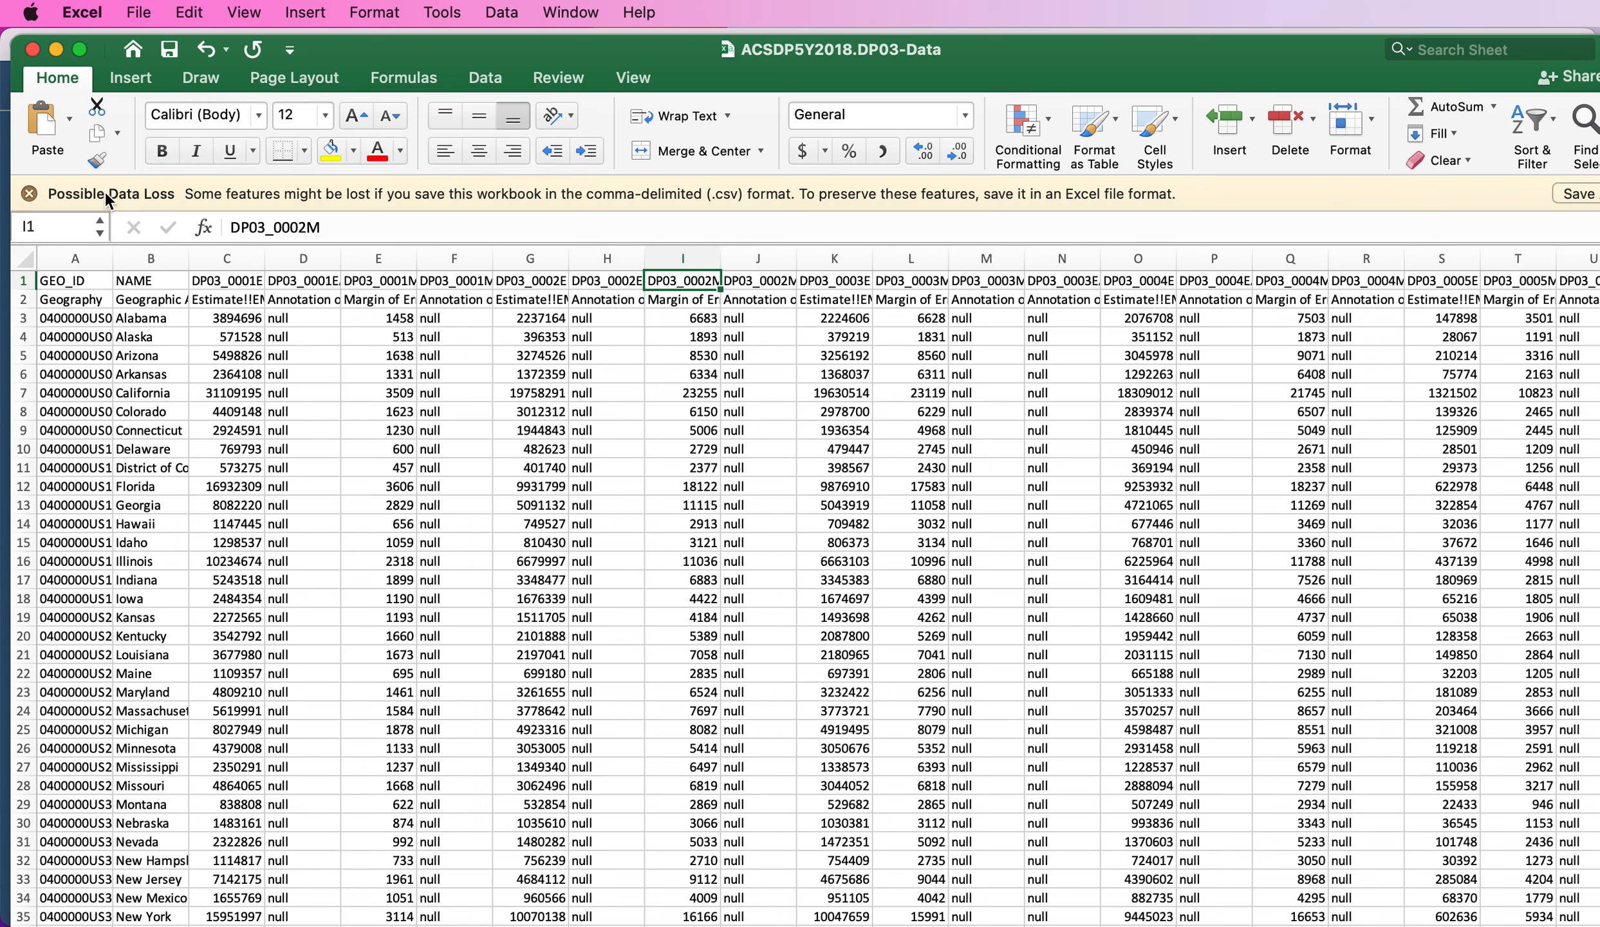
click(25, 300)
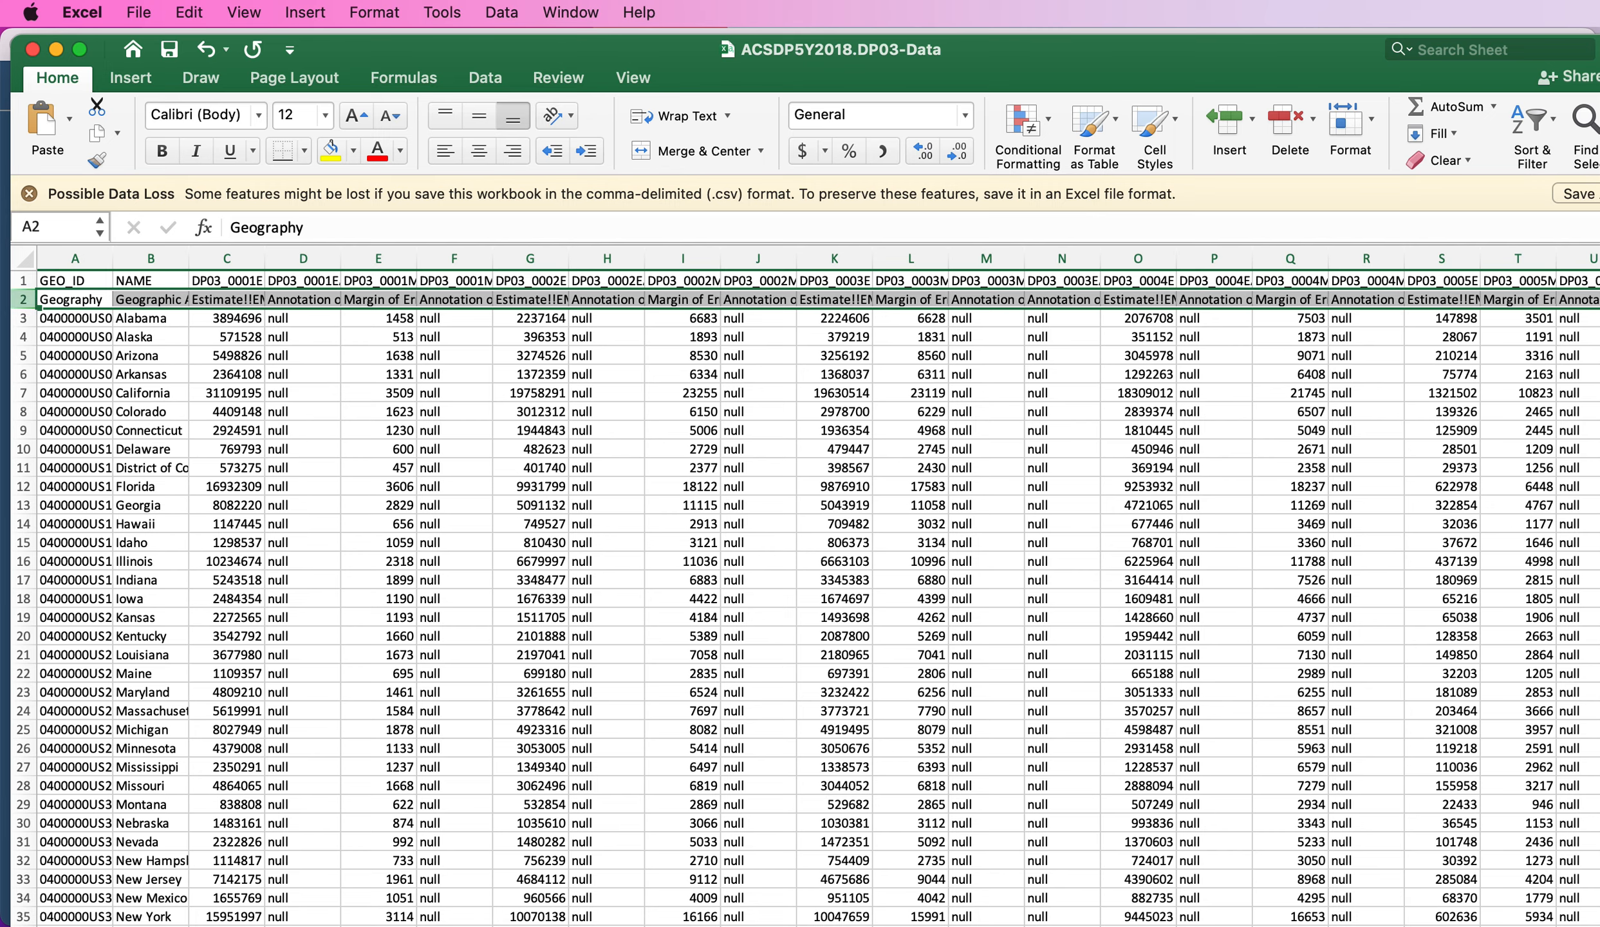
Step: Look through the ACSDP5Y2018.DP03-Column-Metadata file for the code of the civilian labor force unemployment rate estimate
click(1223, 925)
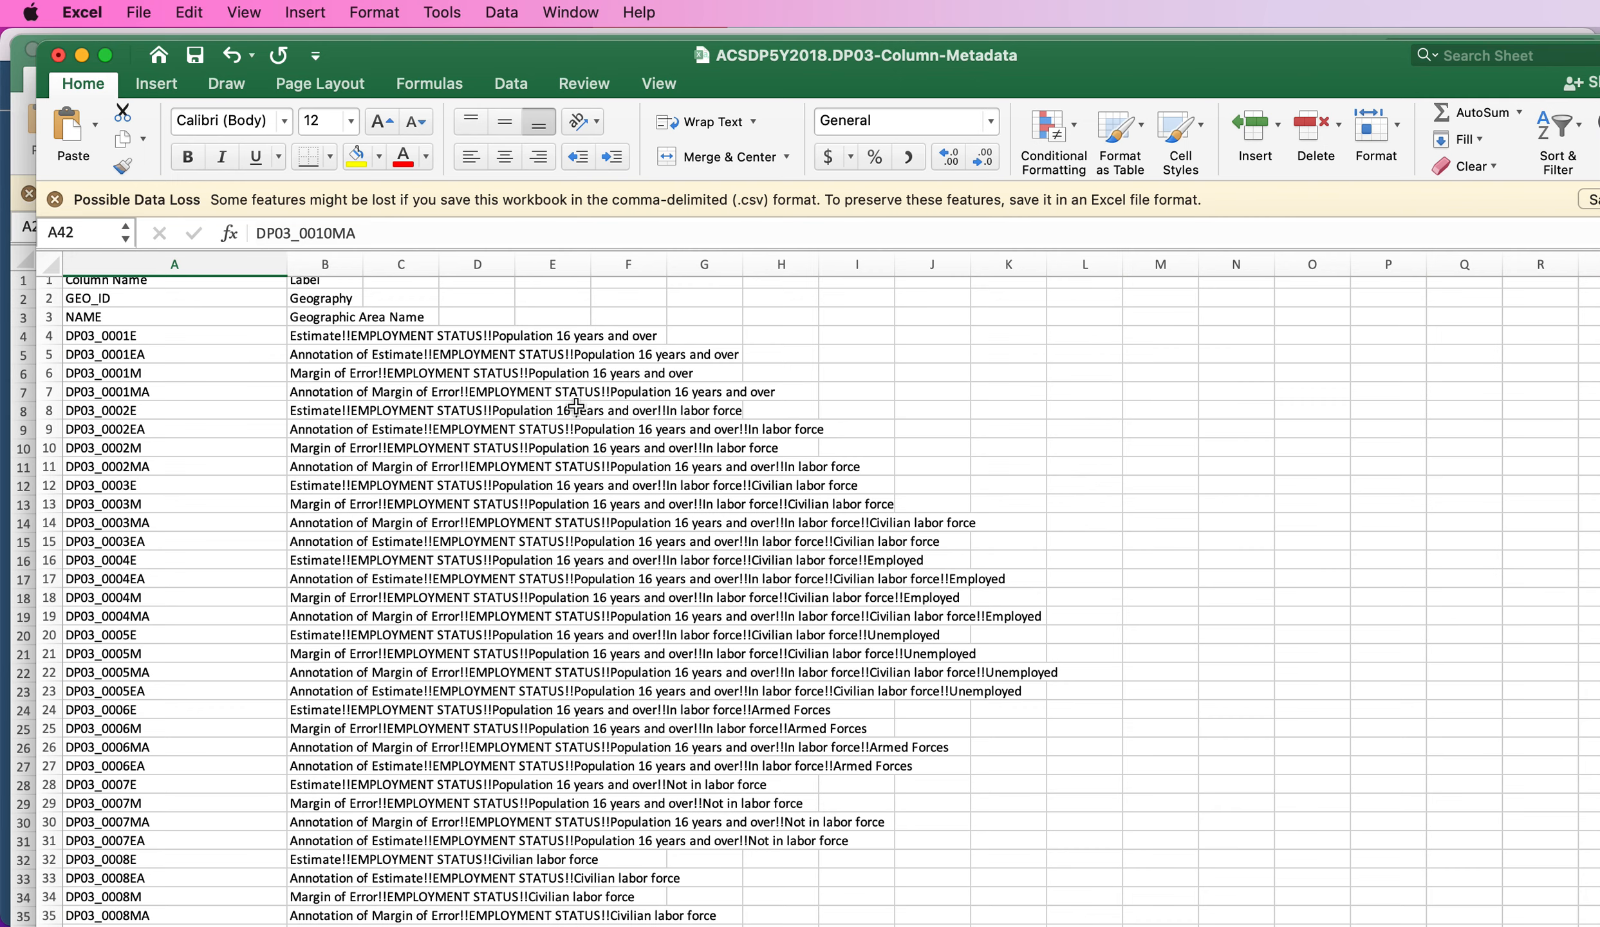
scroll(546, 458, up, 1)
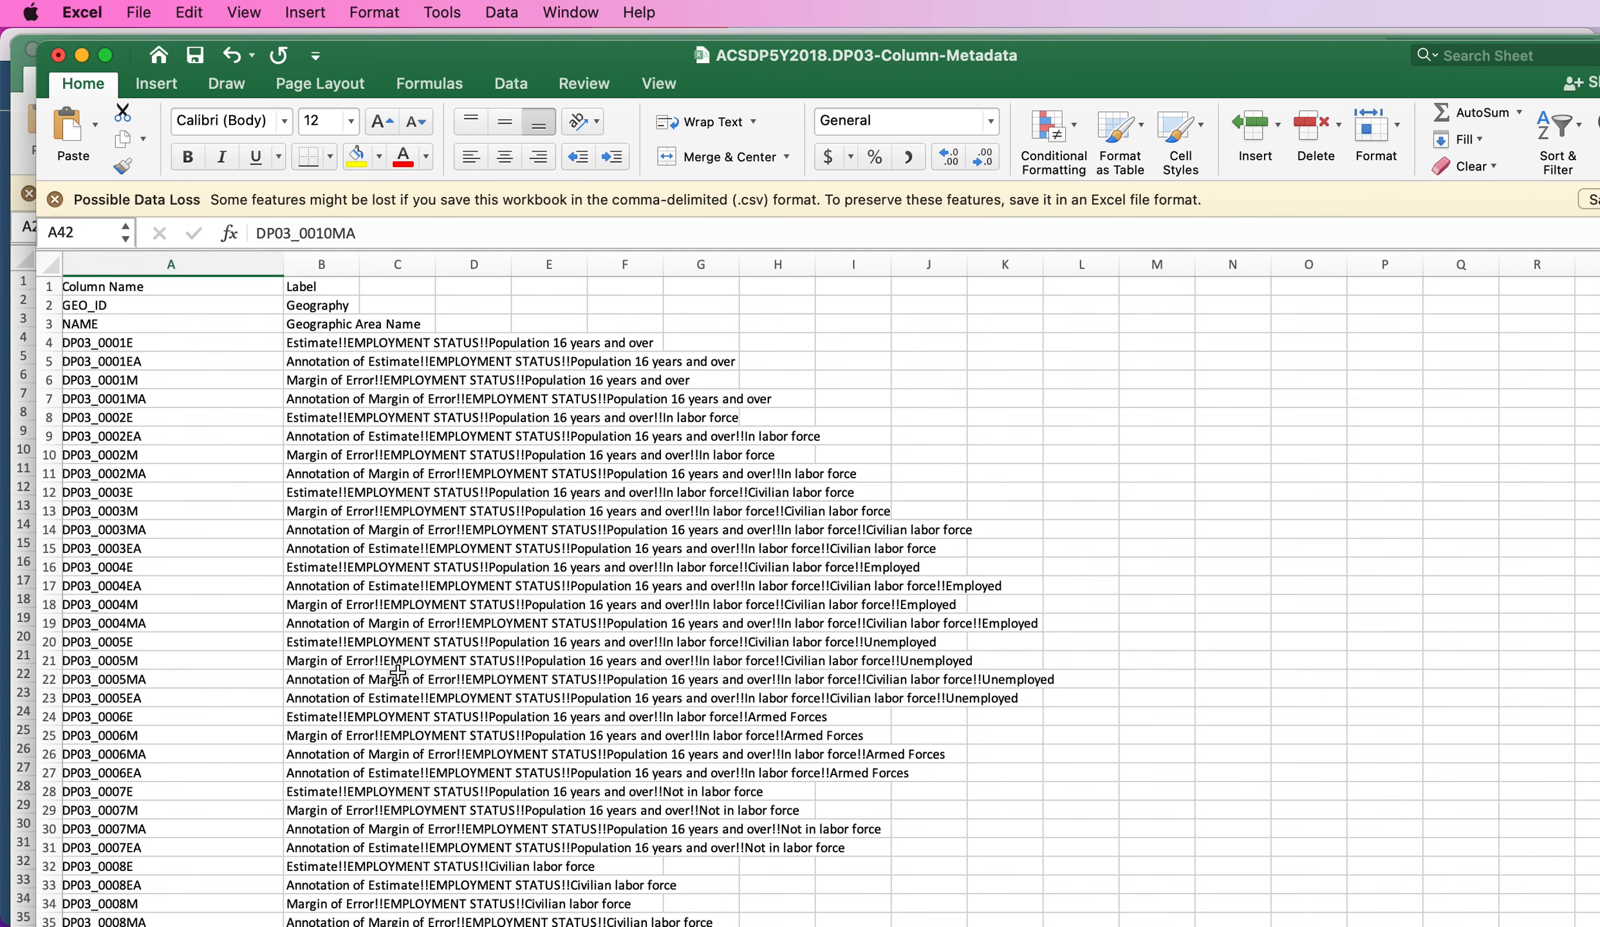
scroll(397, 671, down, 5)
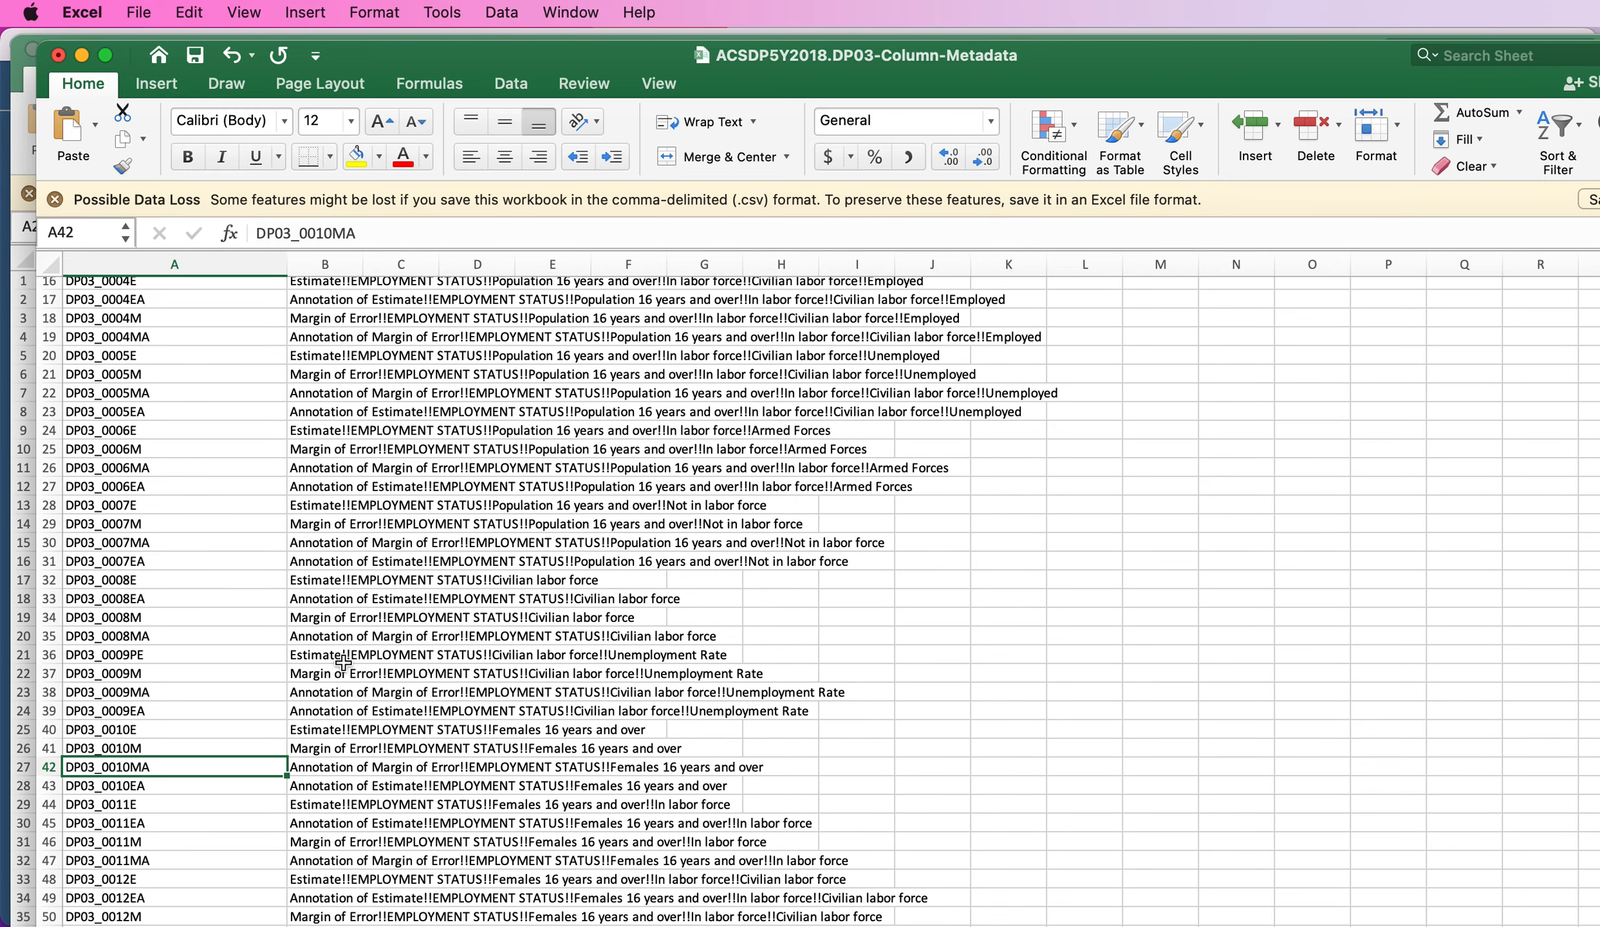
click(341, 656)
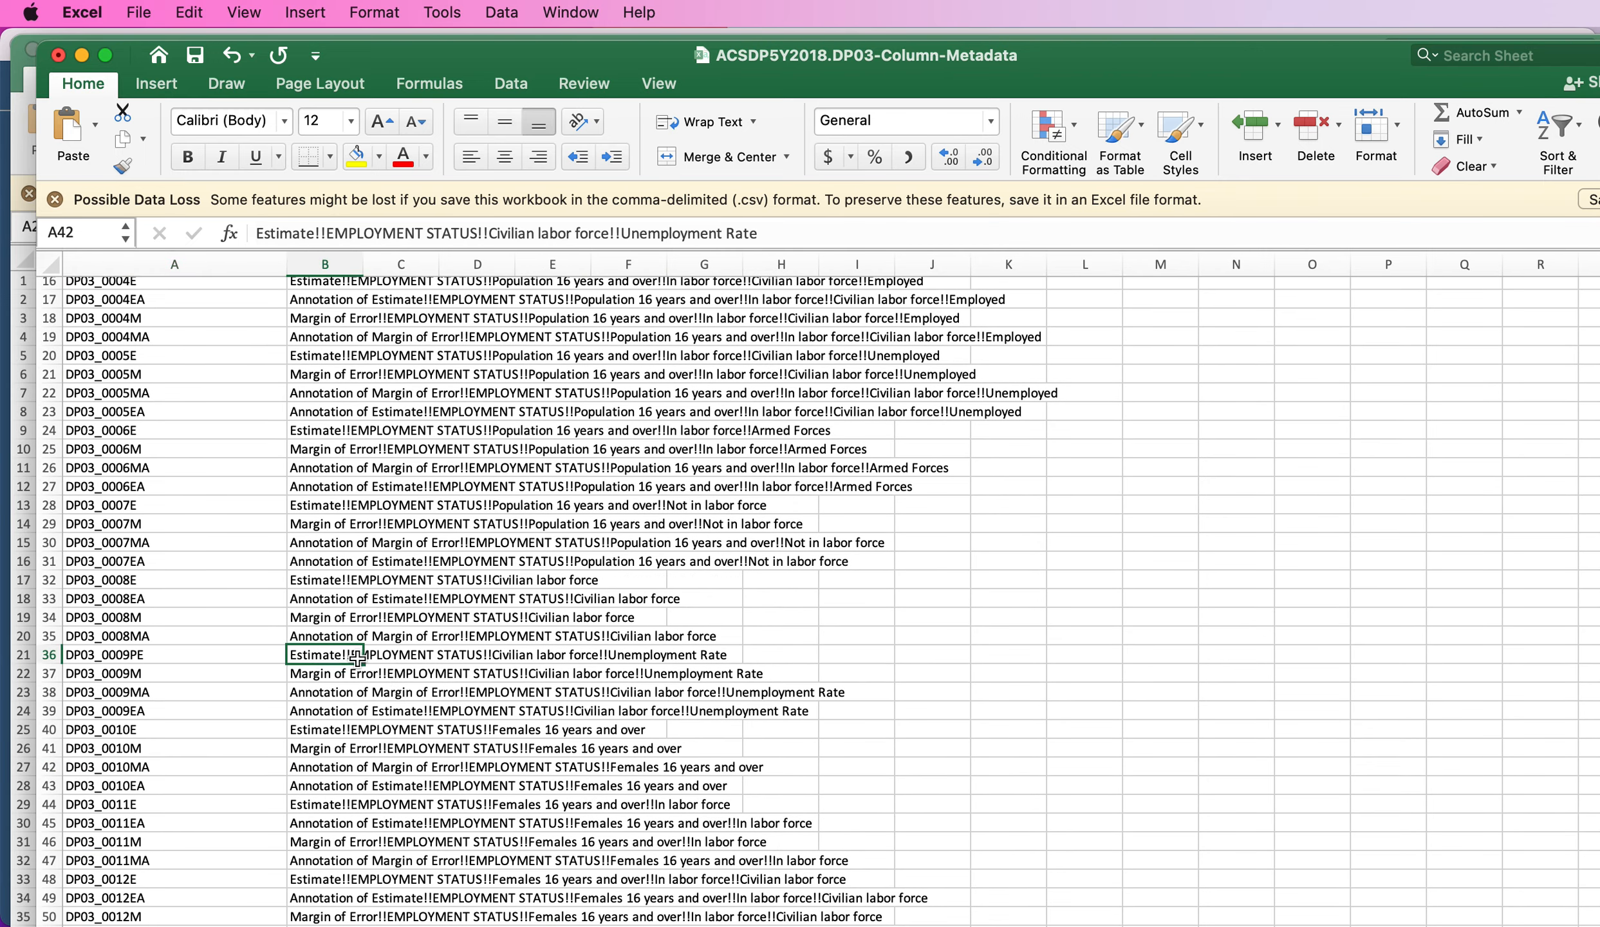
click(49, 654)
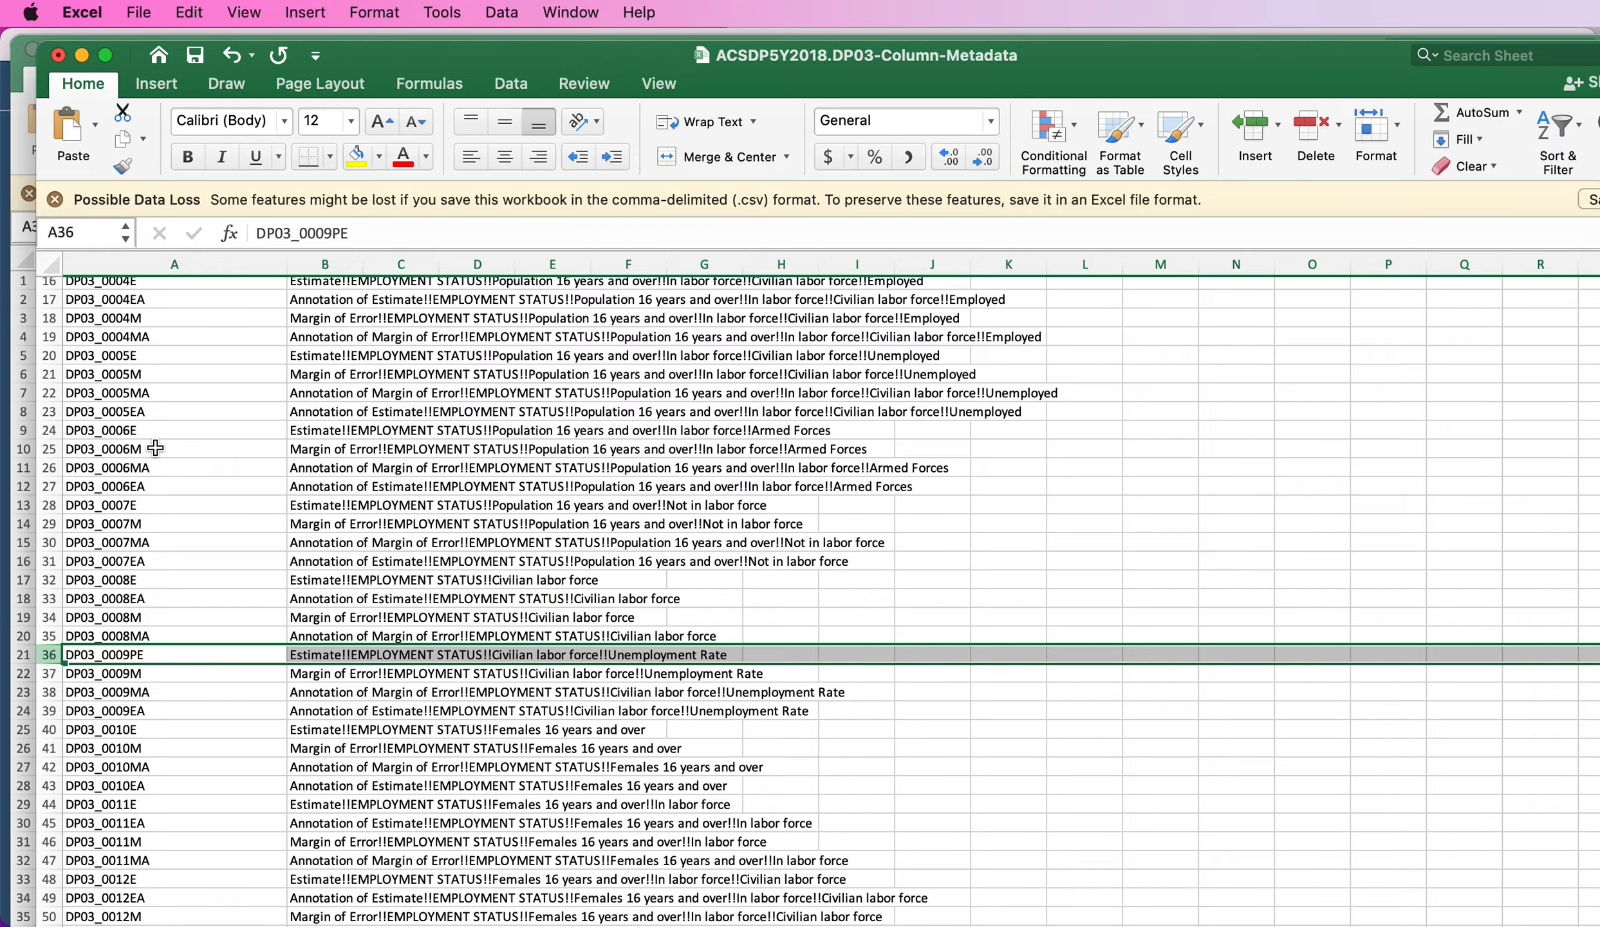
scroll(155, 448, right, 2)
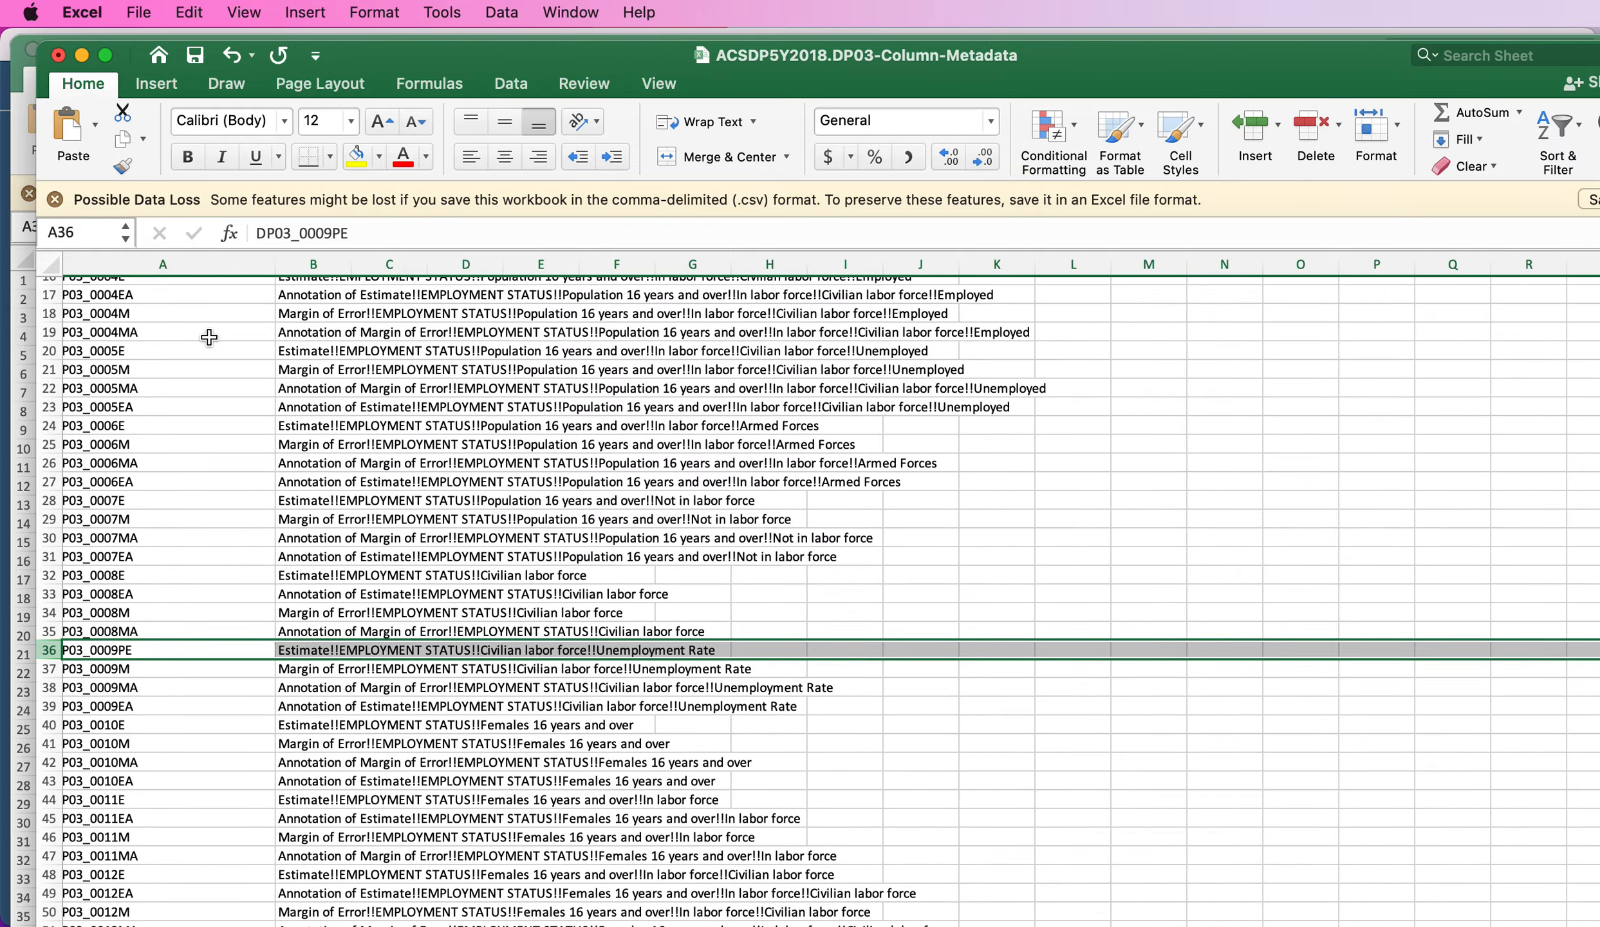
Step: Minimize both spreadsheets, switch to Tableau Prep Builder and connect to the text file ACSDP5Y2018.DP03-Data.csv
click(82, 54)
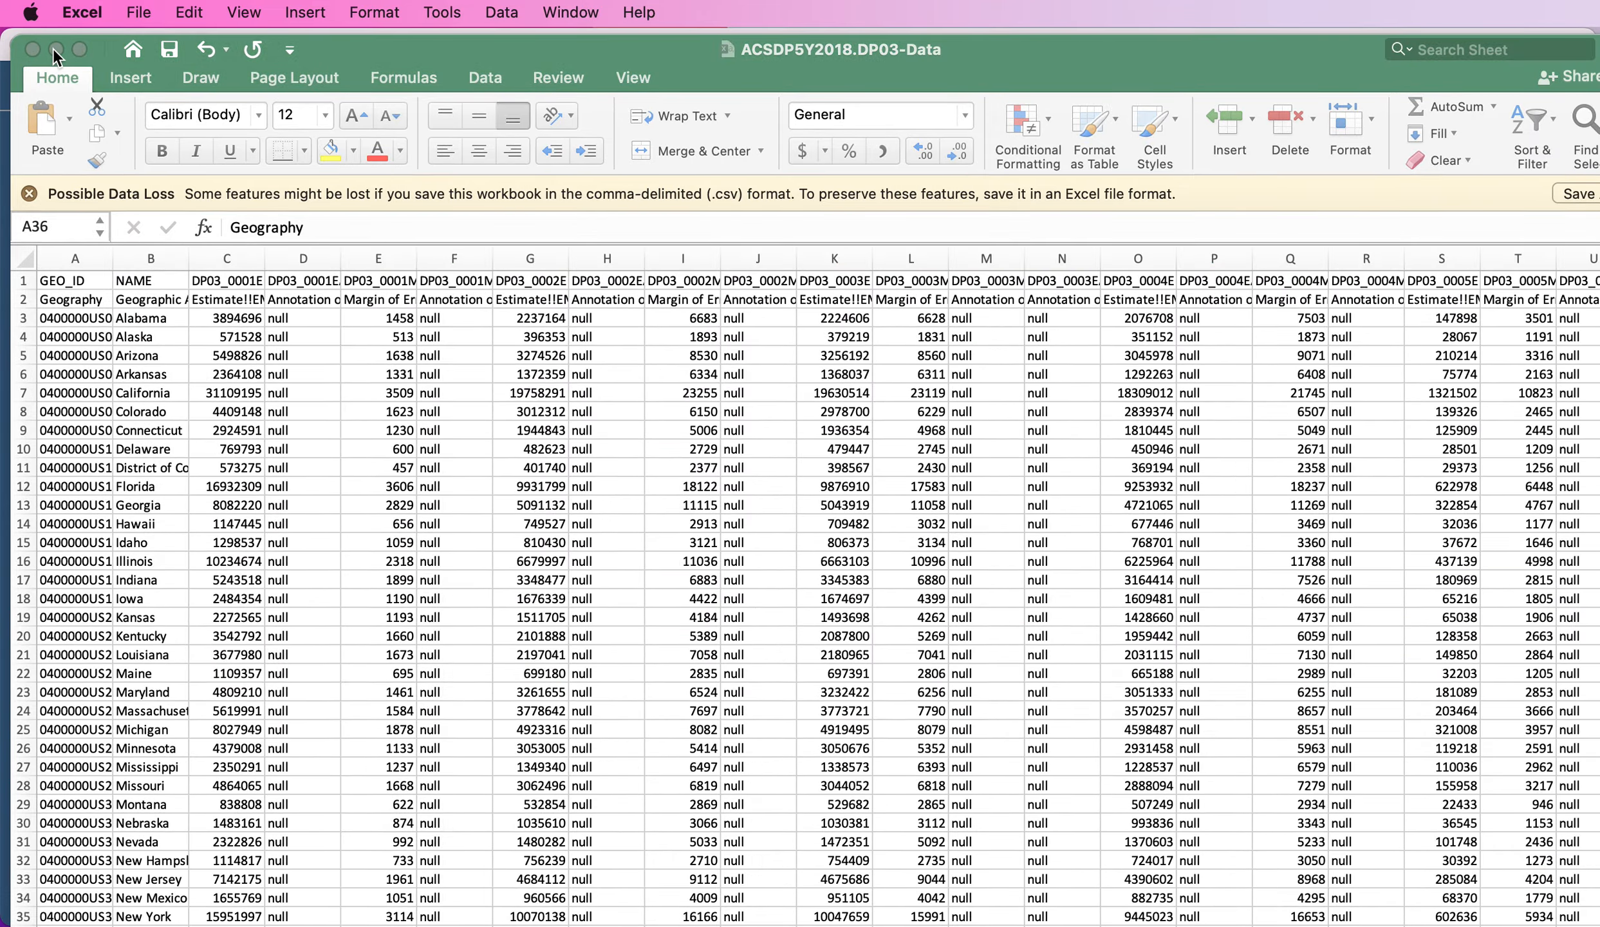
click(56, 49)
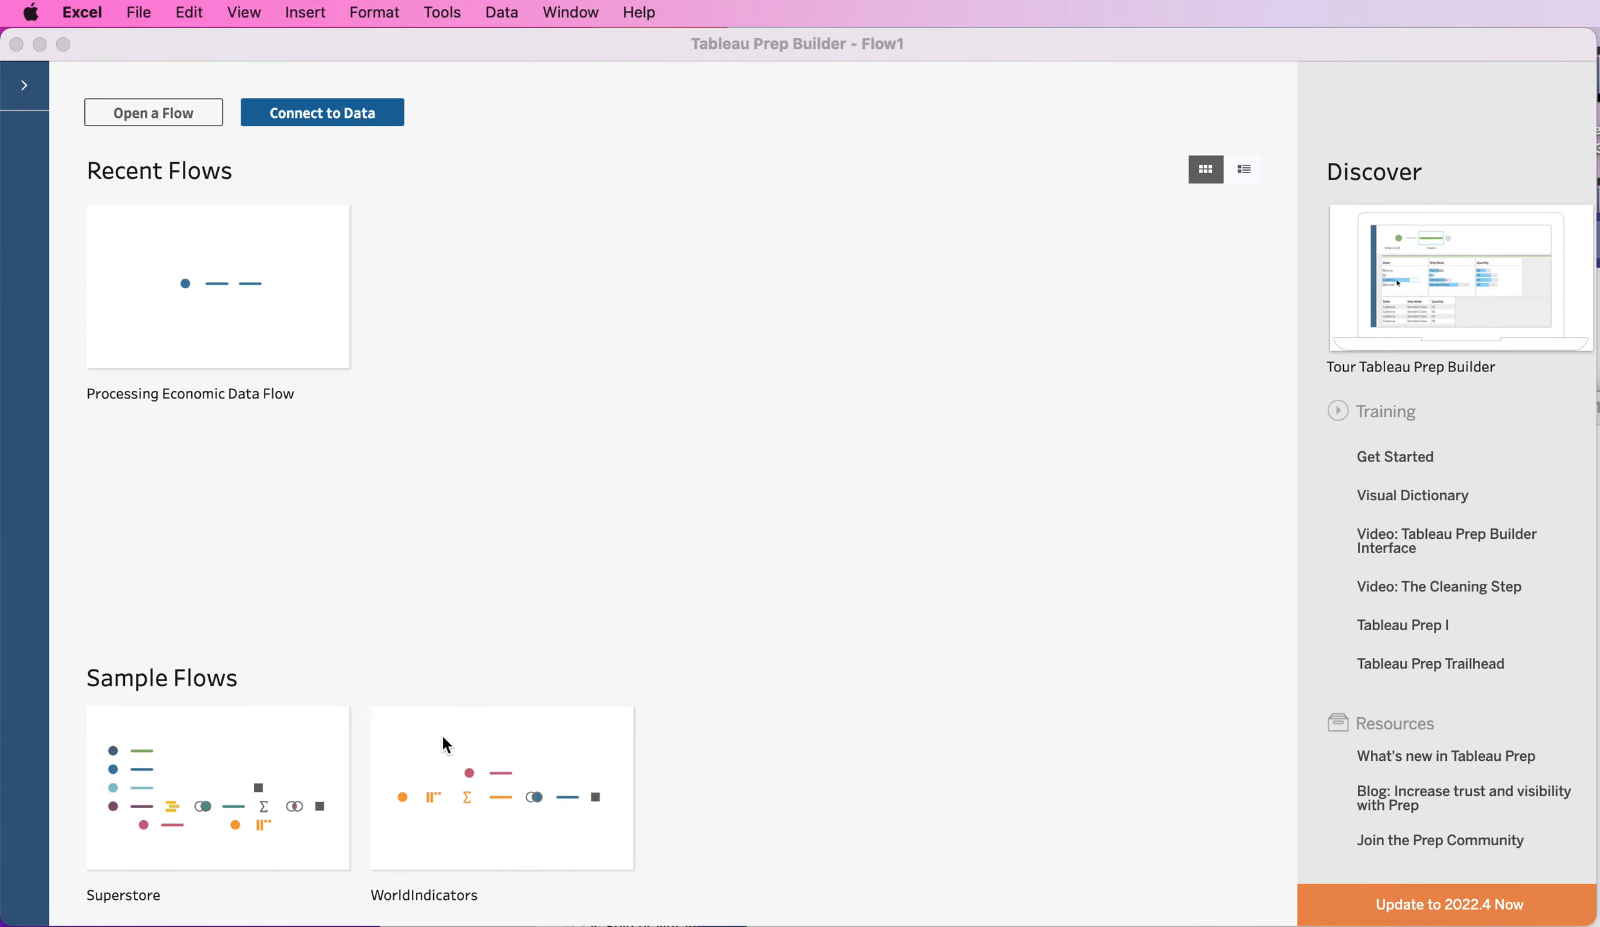
click(333, 122)
click(332, 116)
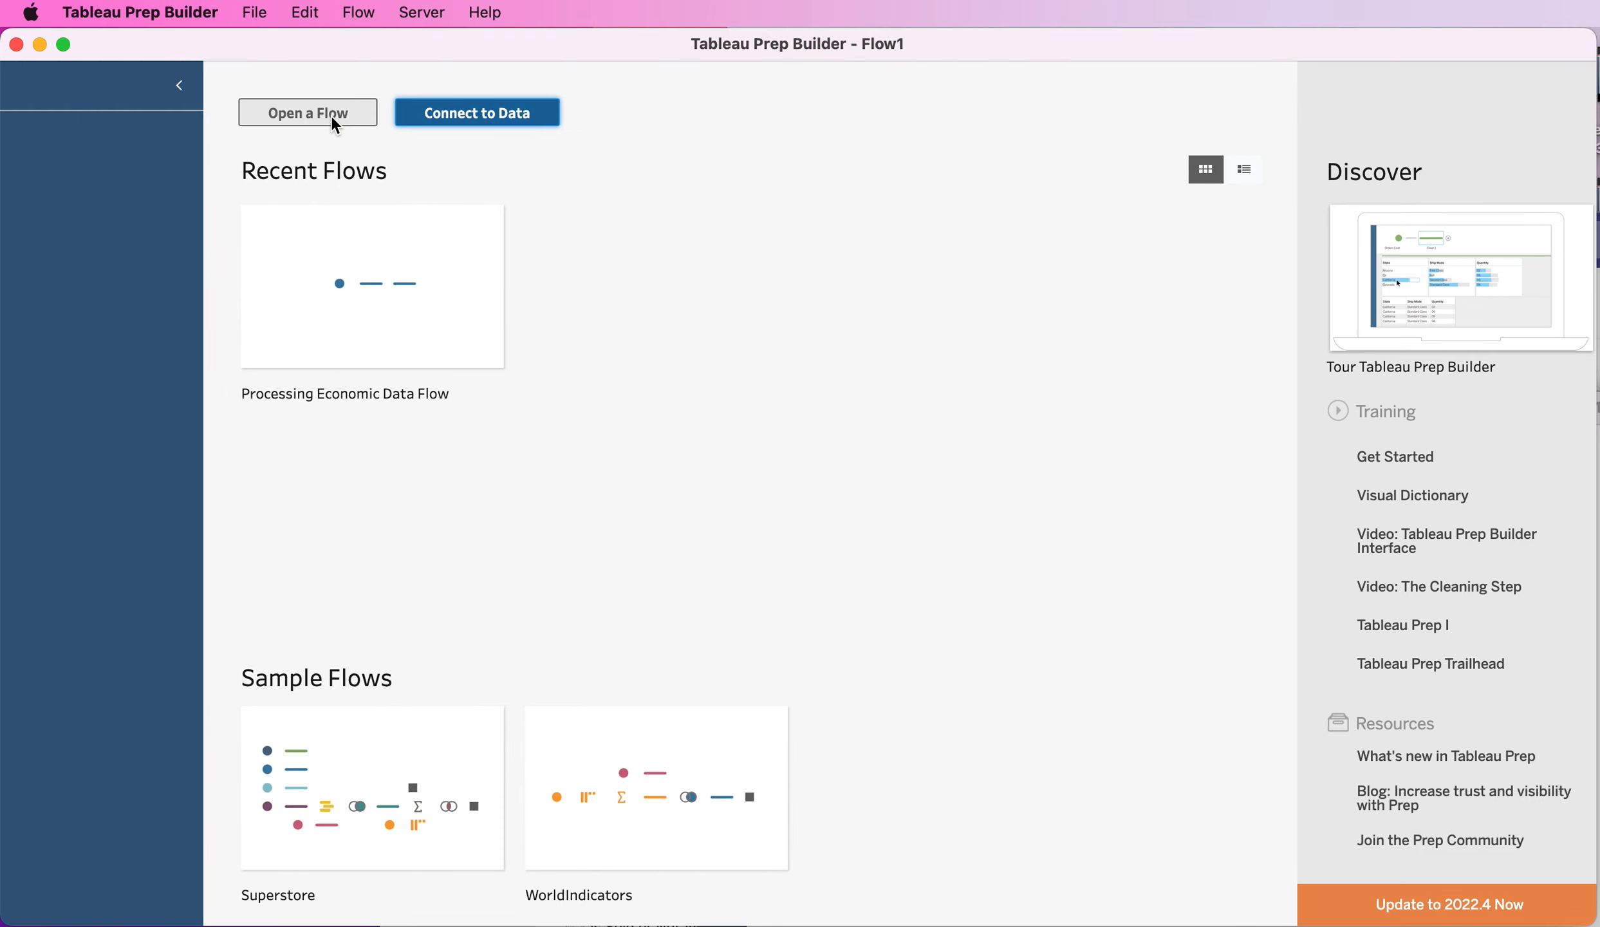
click(317, 424)
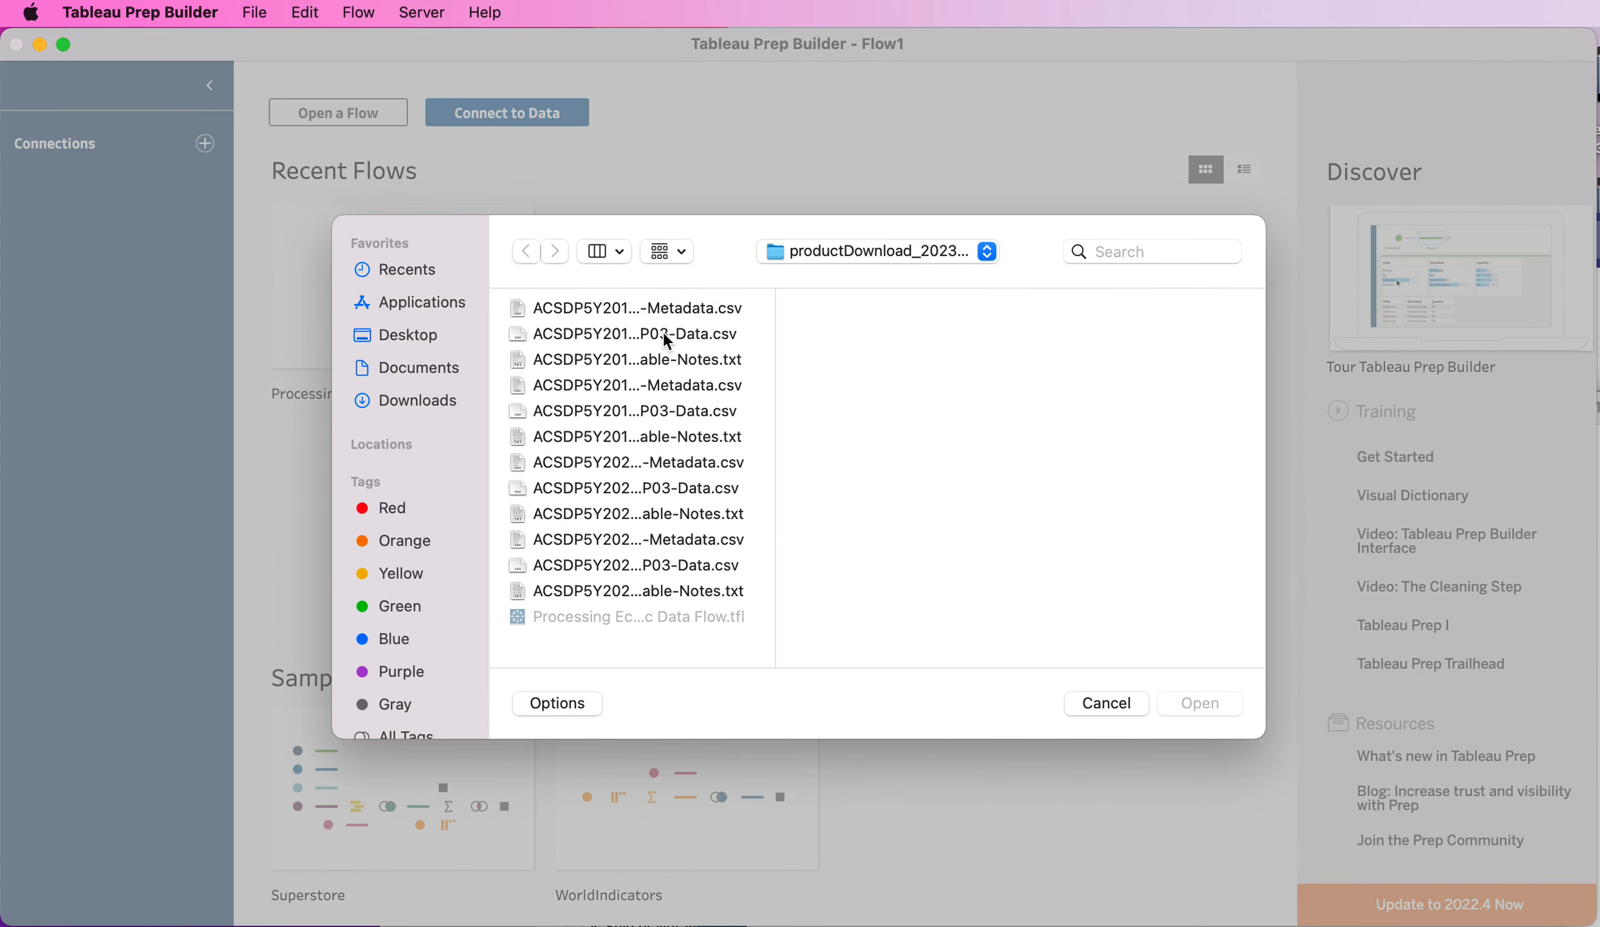
click(642, 332)
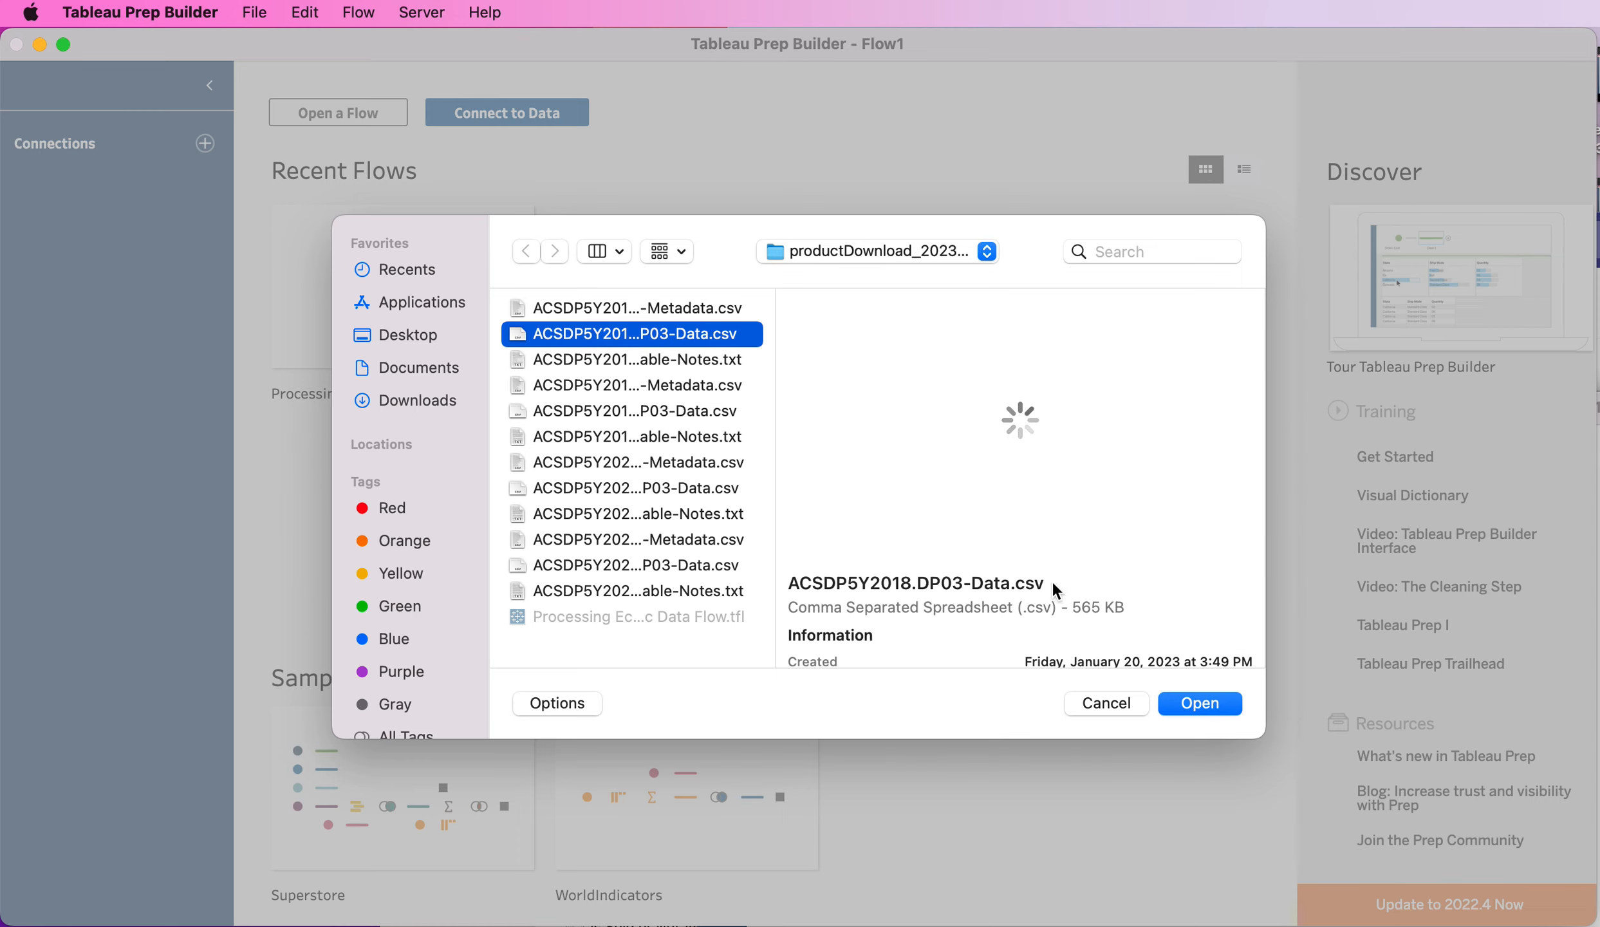
click(1198, 703)
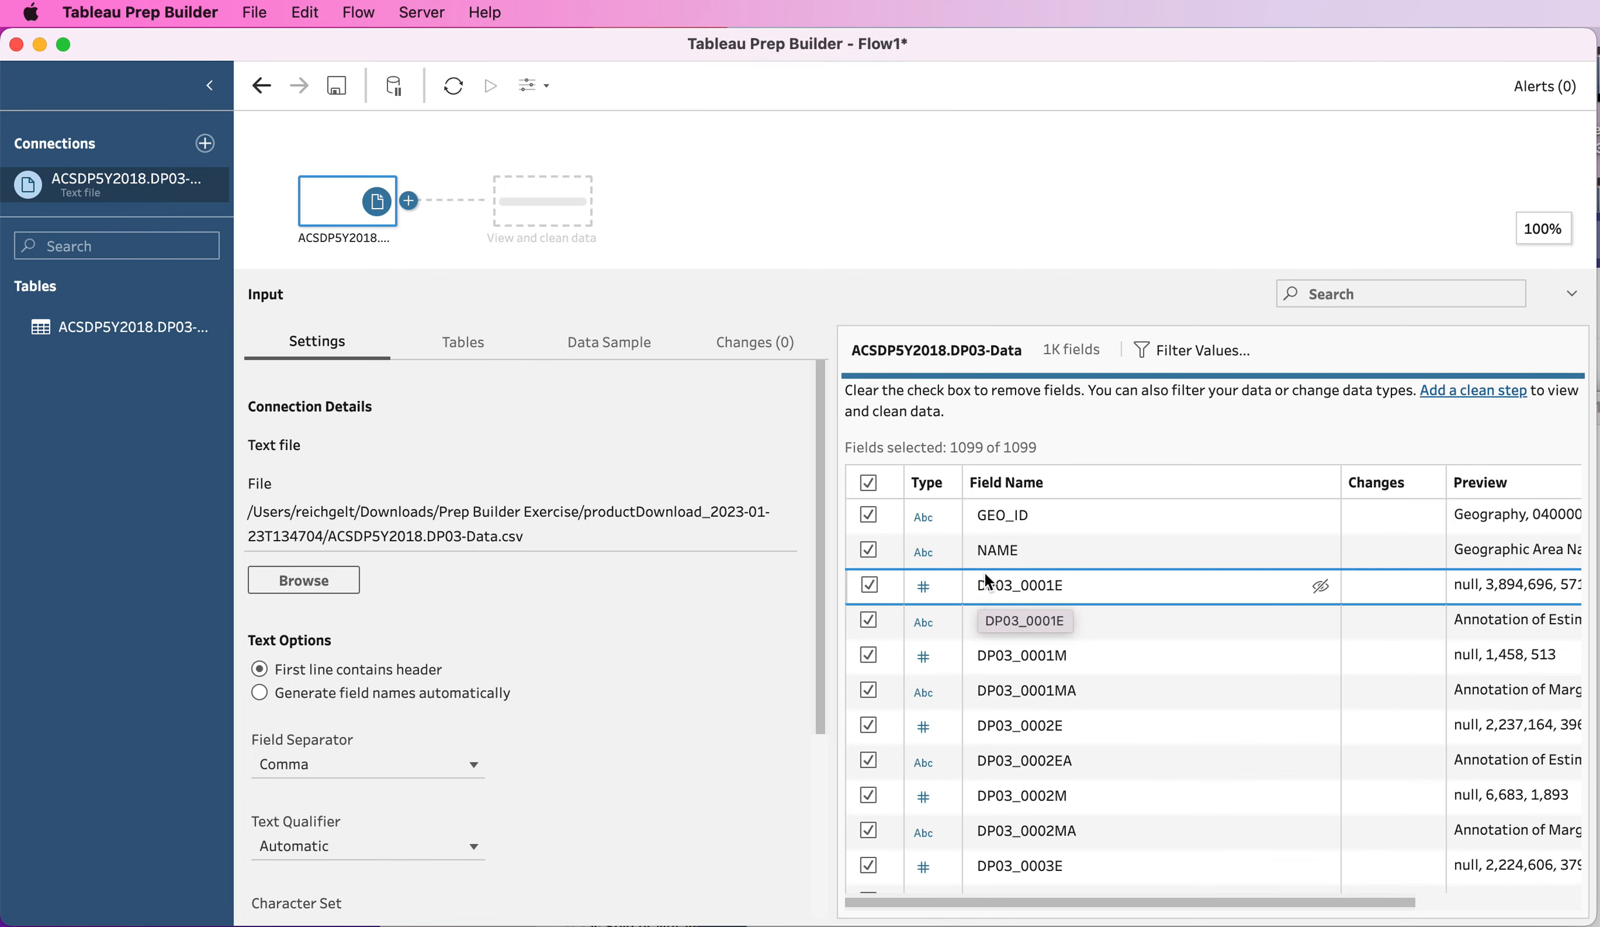
Step: Remove all fields from the input, keeping only NAME and DP03_0009PE
click(869, 485)
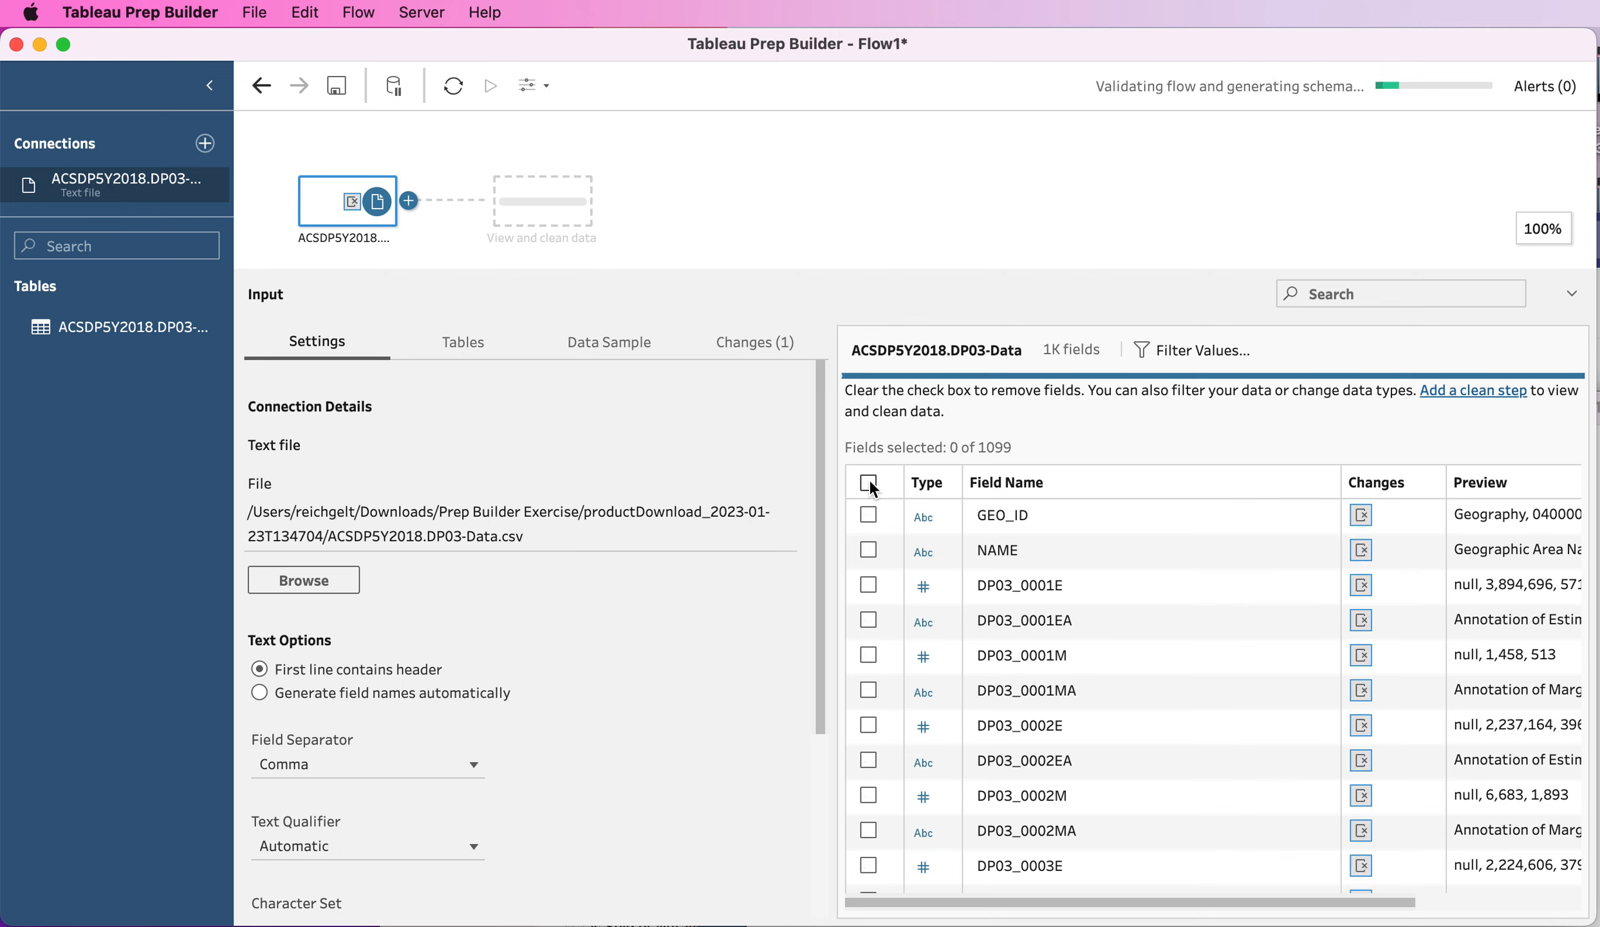
click(868, 551)
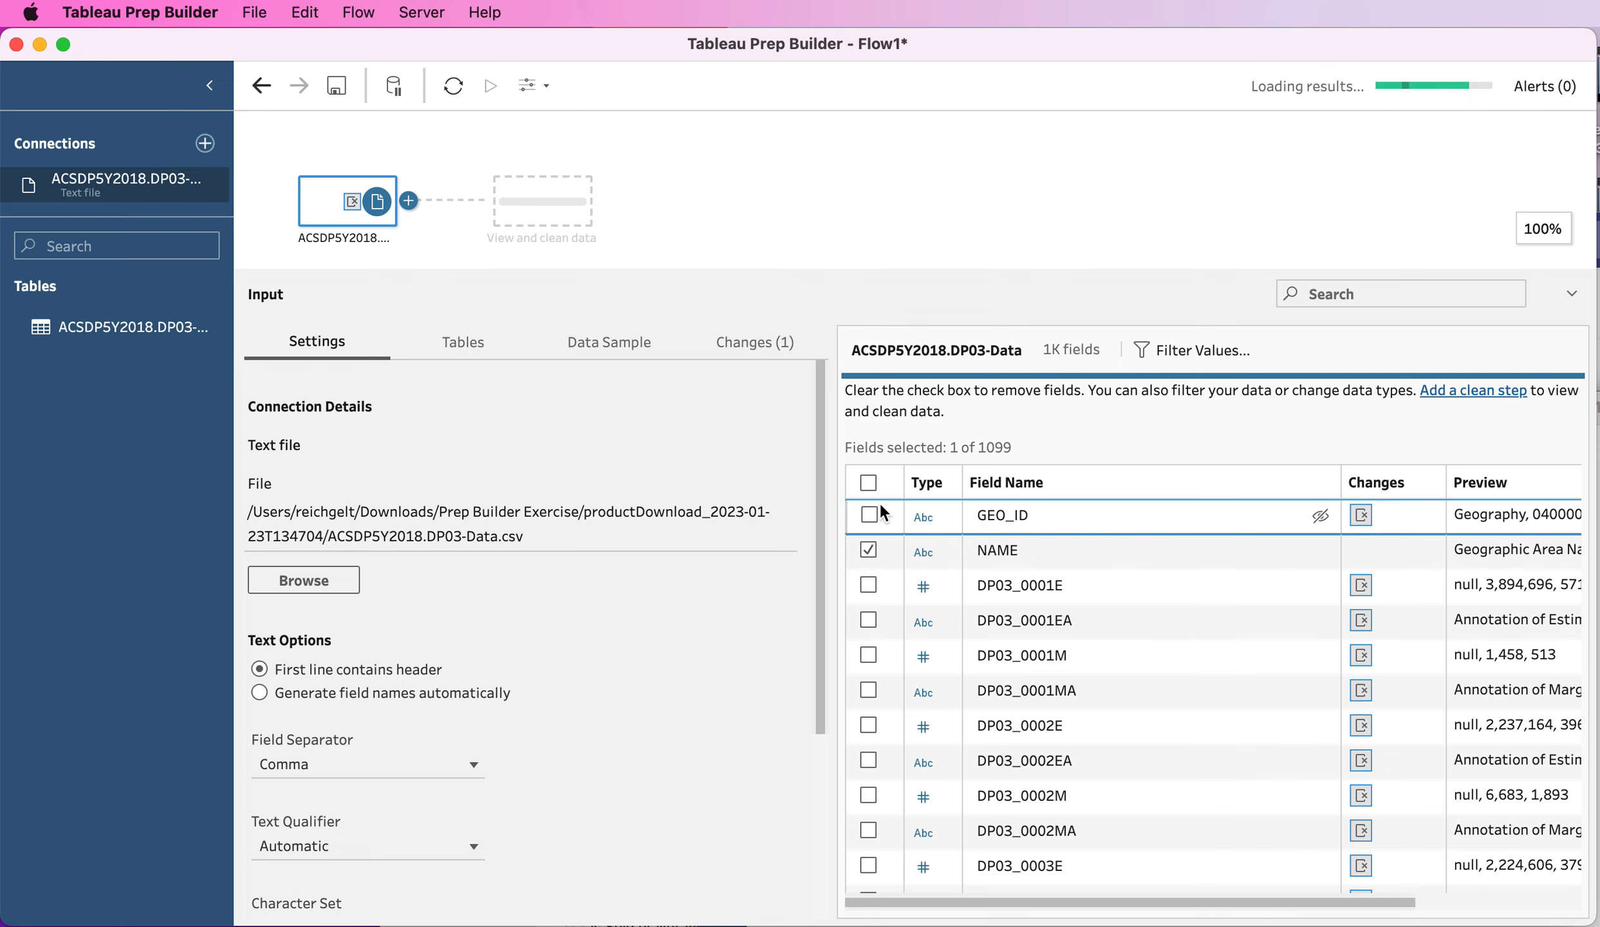
click(1368, 297)
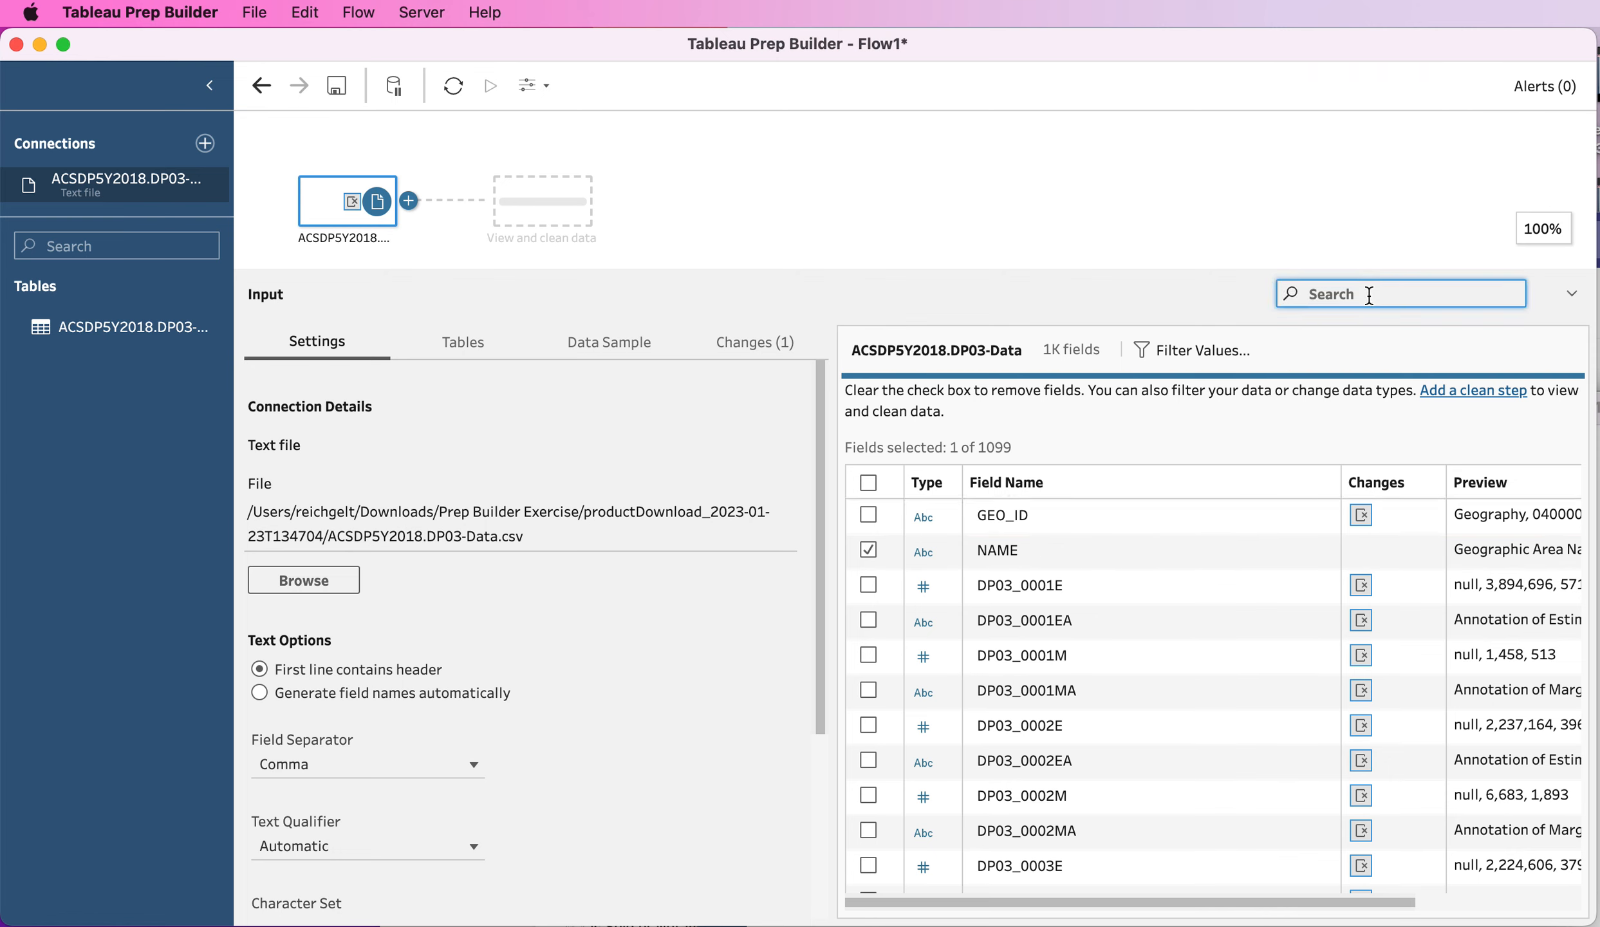
text(9PE)
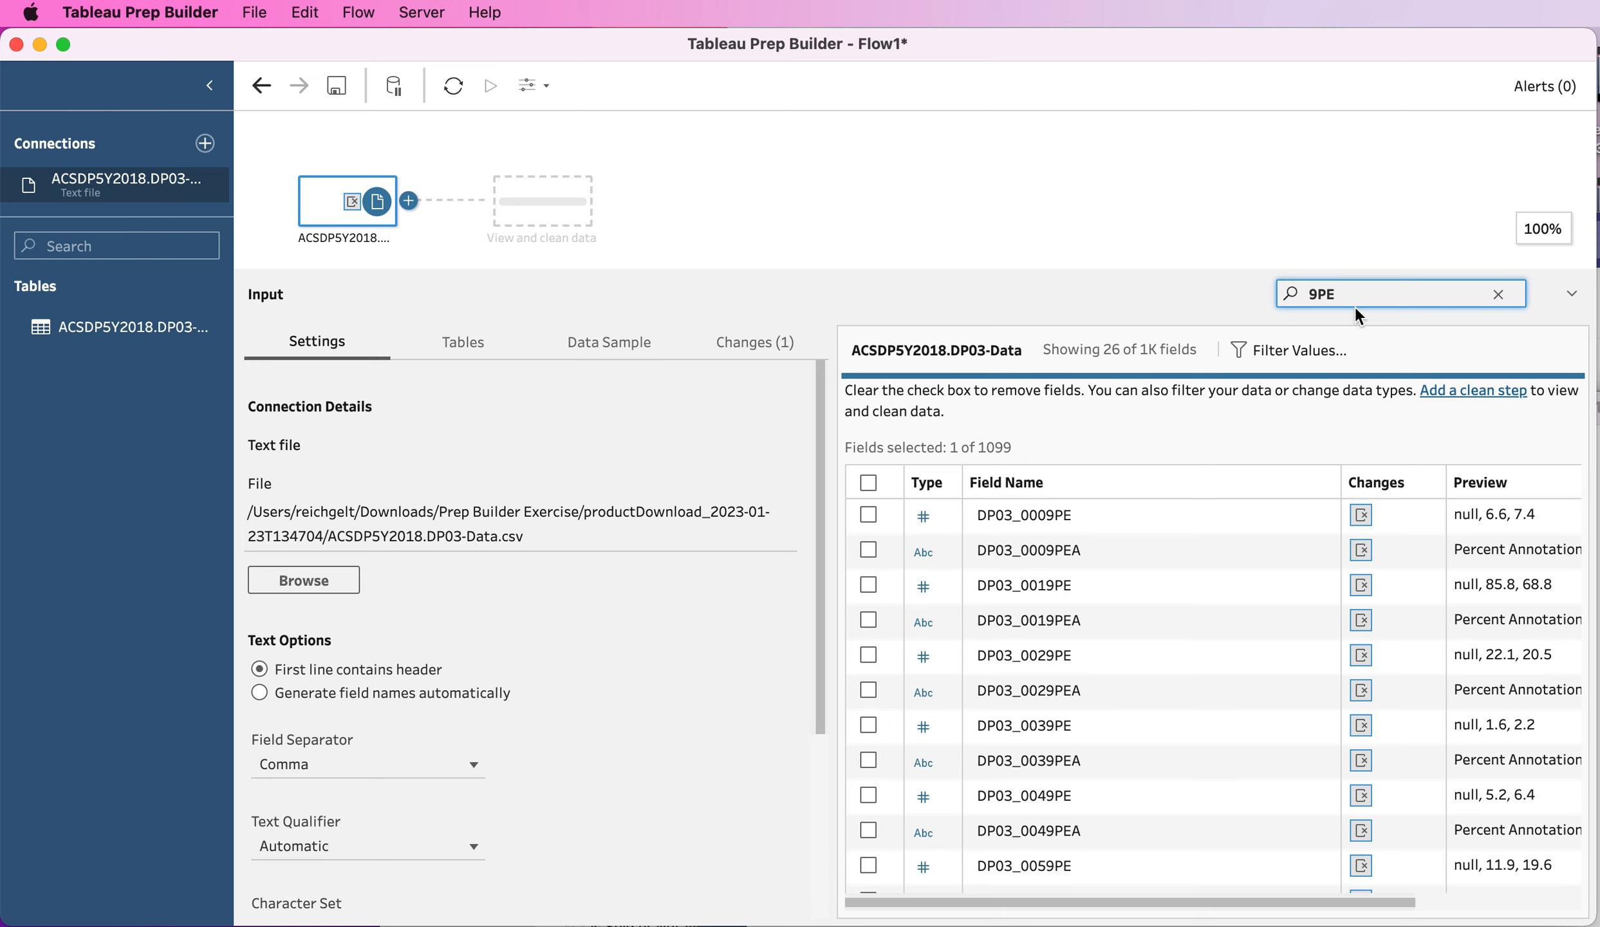
click(871, 513)
Step: Find the fields DP03_0086E, DP03_0087E and DP03_0088E and include them in the input
drag(1346, 291, 1311, 296)
text(86E)
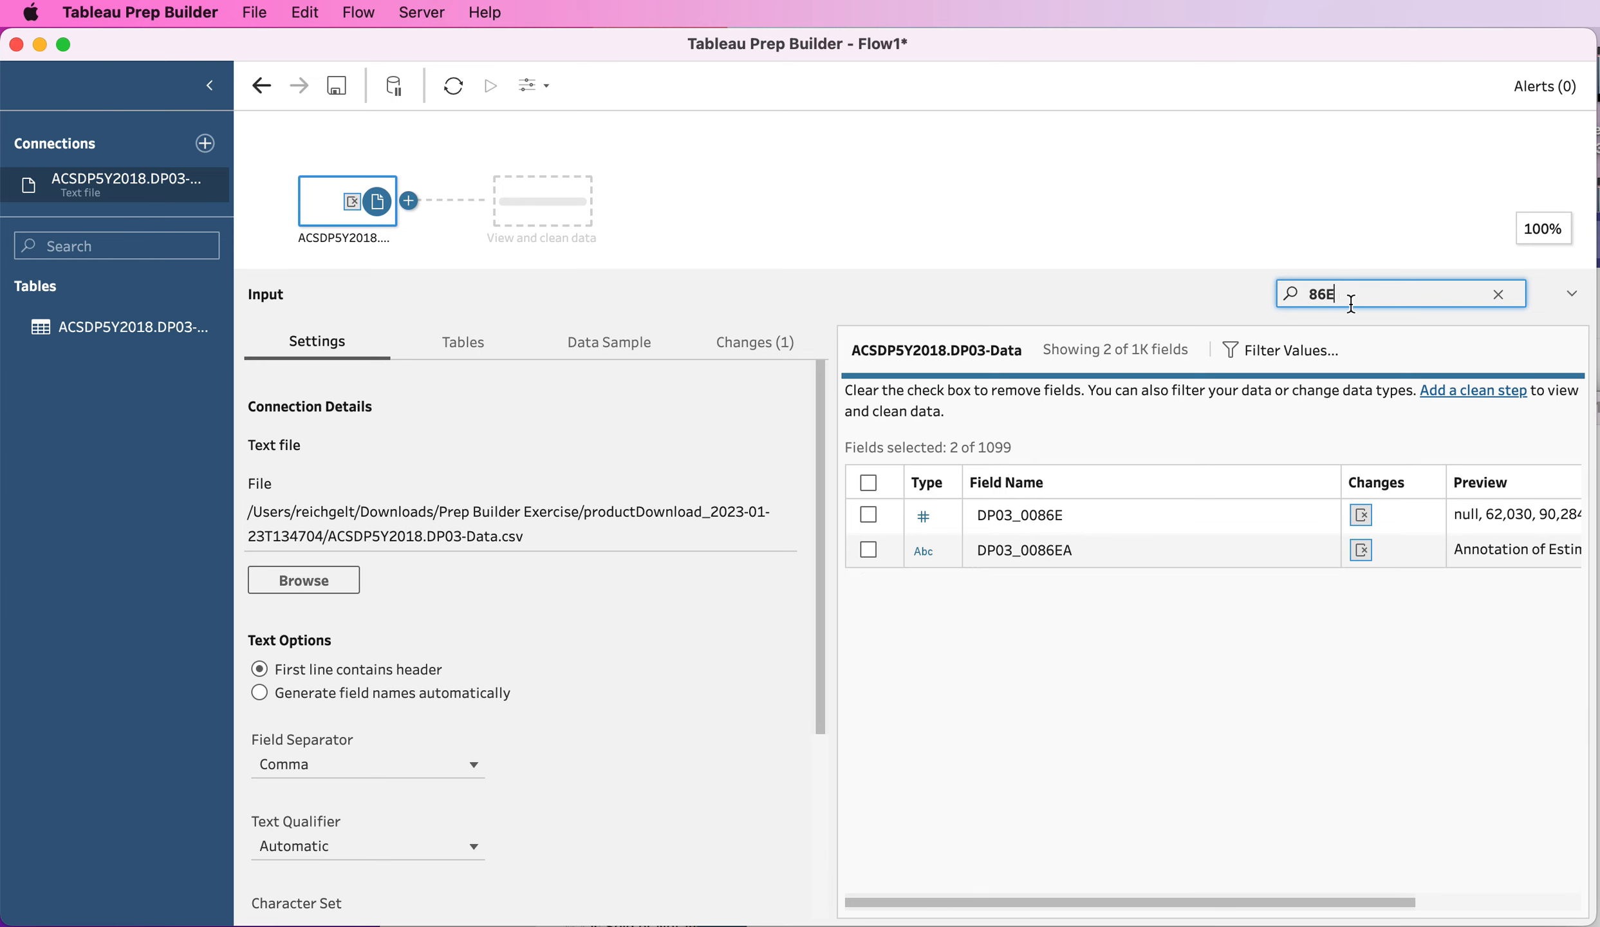
click(870, 515)
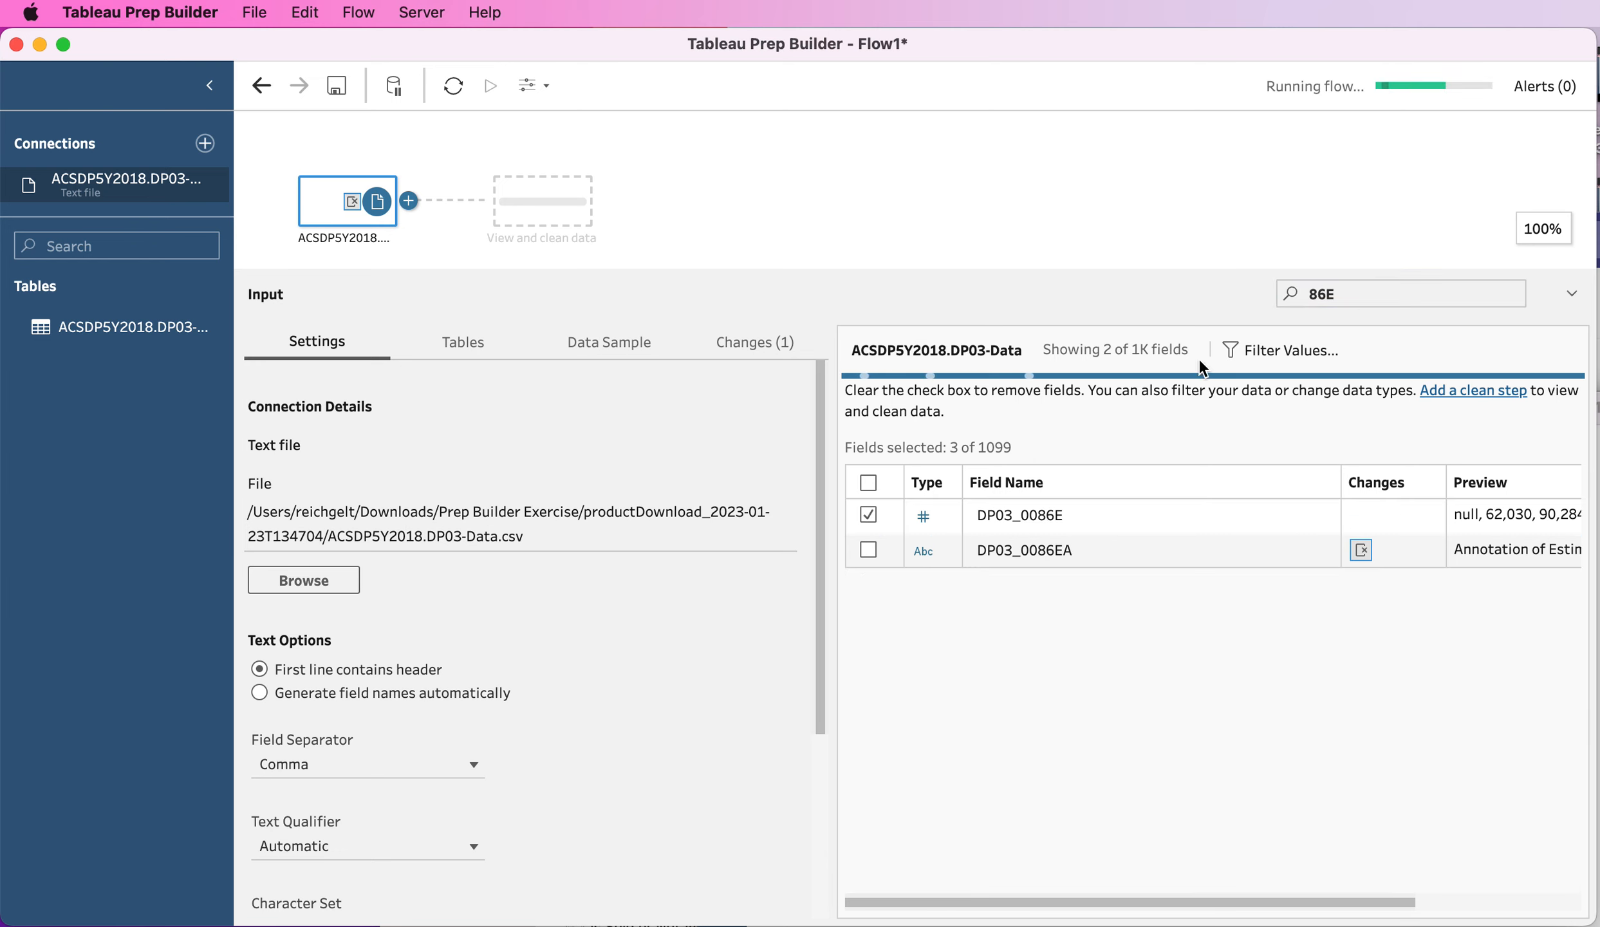
click(1325, 294)
key(BackSpace)
text(7)
click(869, 515)
click(1325, 293)
key(BackSpace)
text(8)
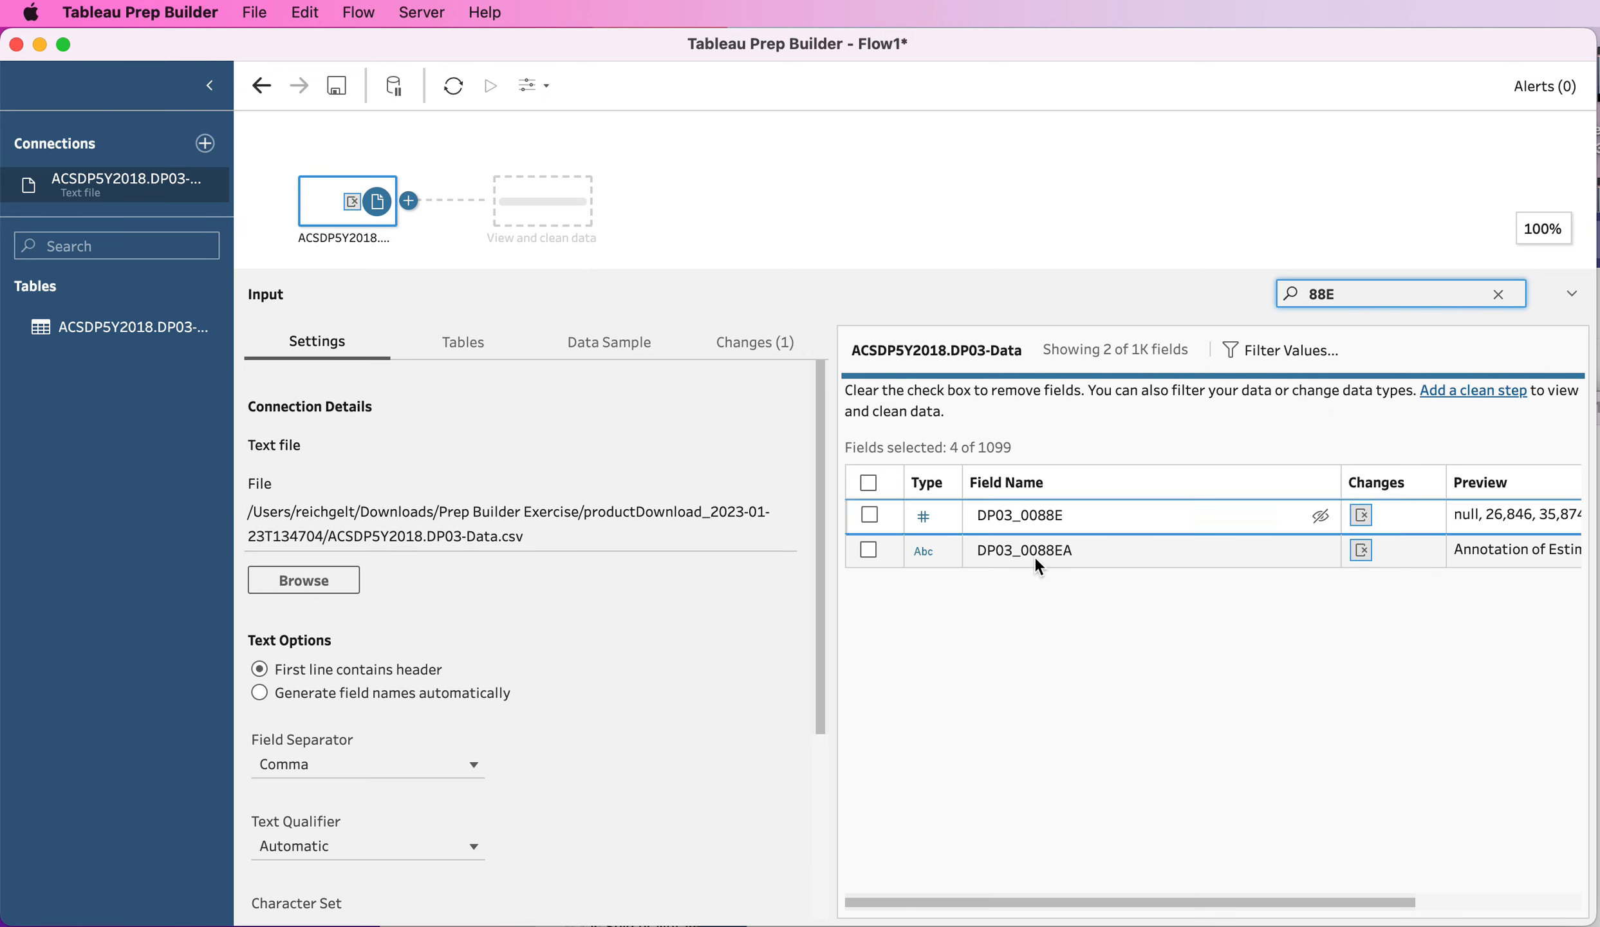
click(868, 515)
Step: Find the percent estimate fields DP03_0096PE and DP03_0119PE and include them in the input
double_click(1359, 294)
text(96PE)
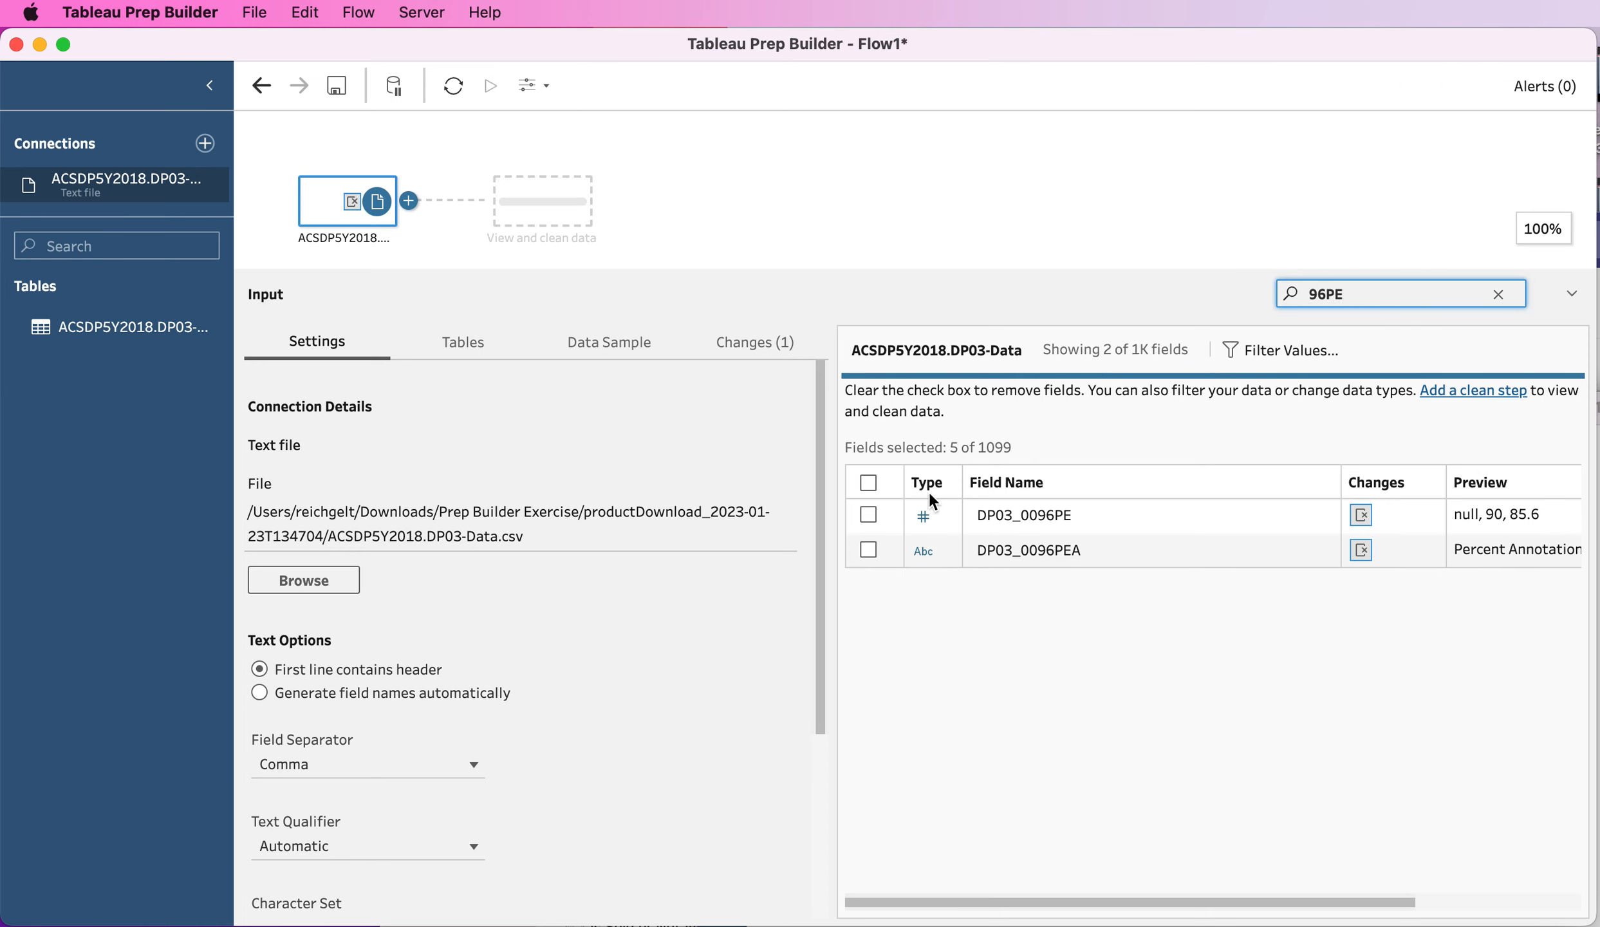
click(869, 516)
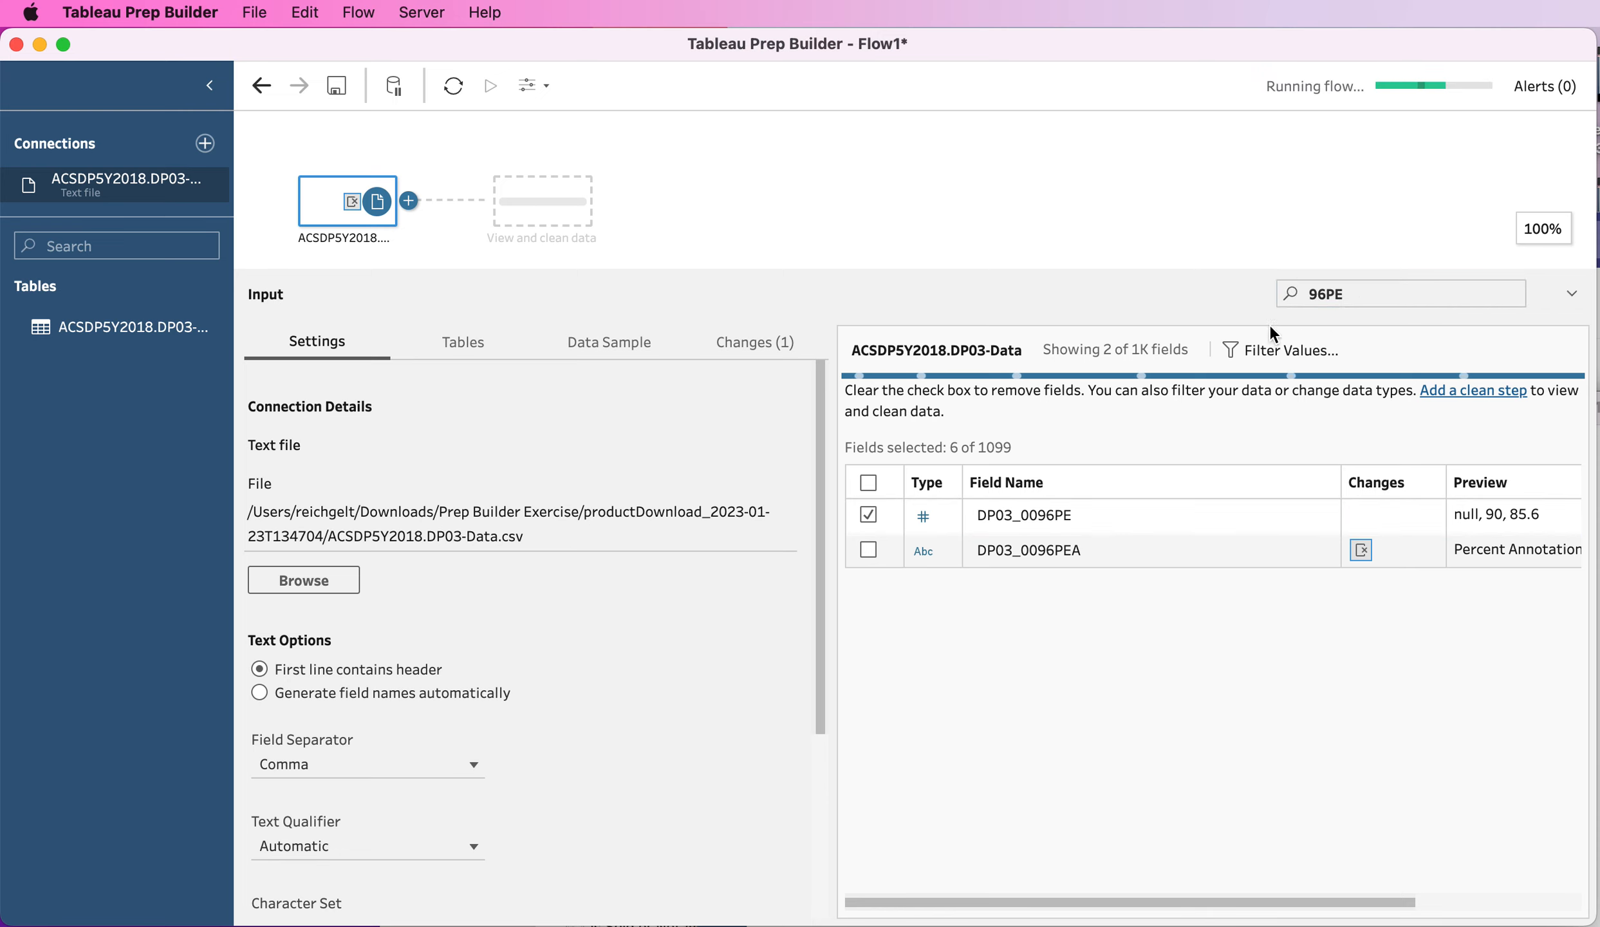
click(1312, 296)
key(BackSpace)
key(BackSpace)
text(119)
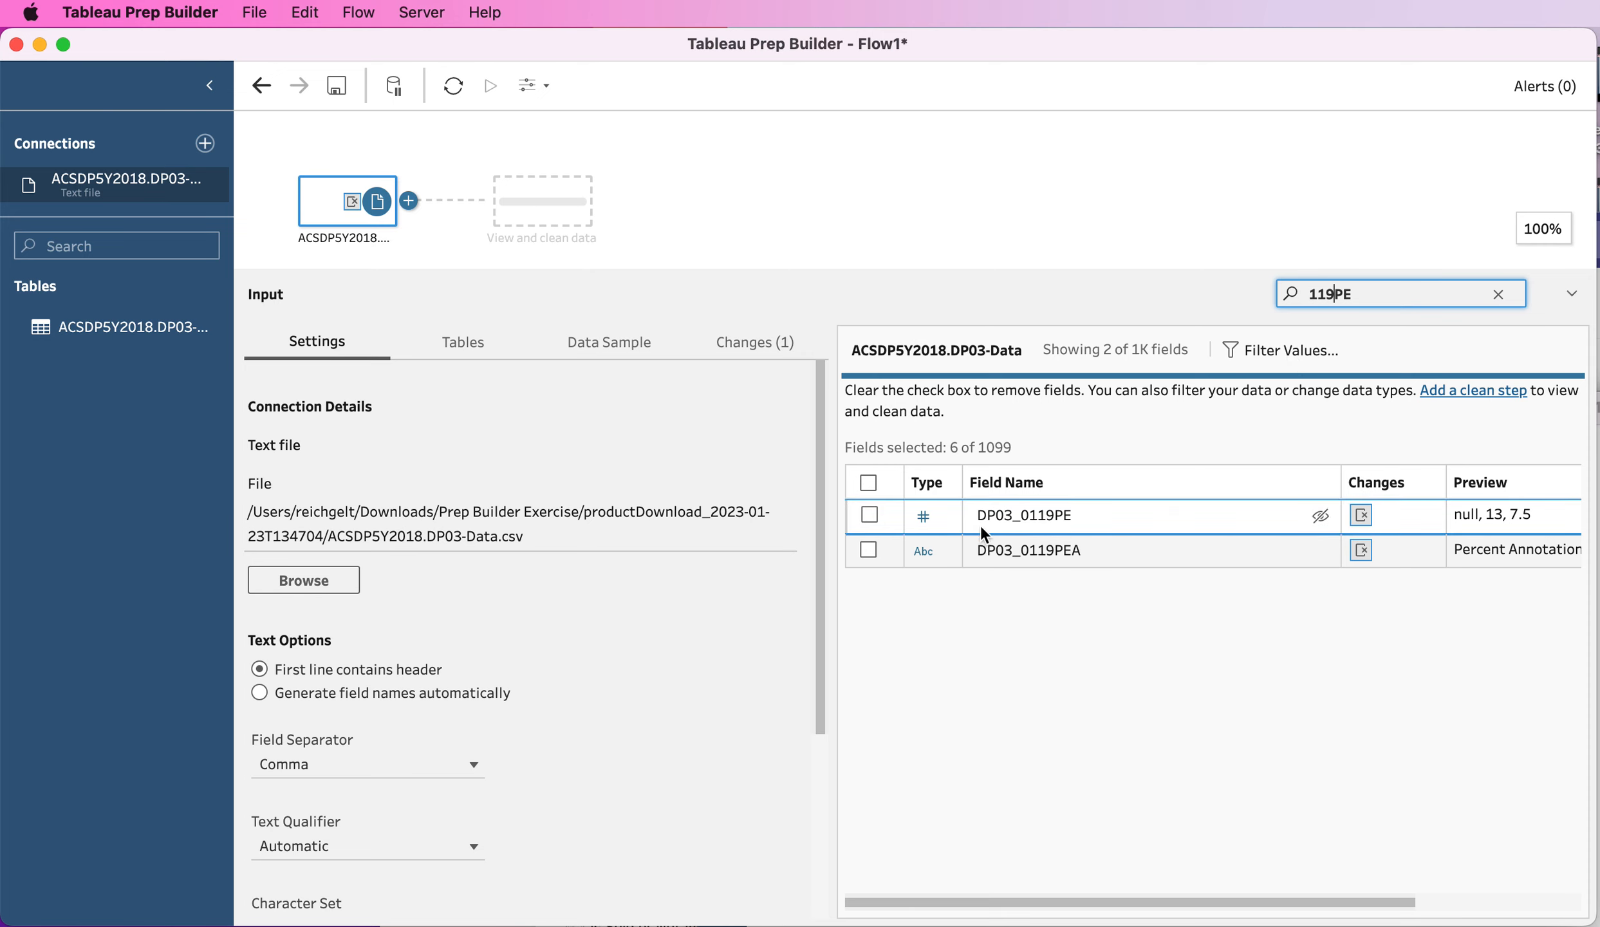
click(869, 515)
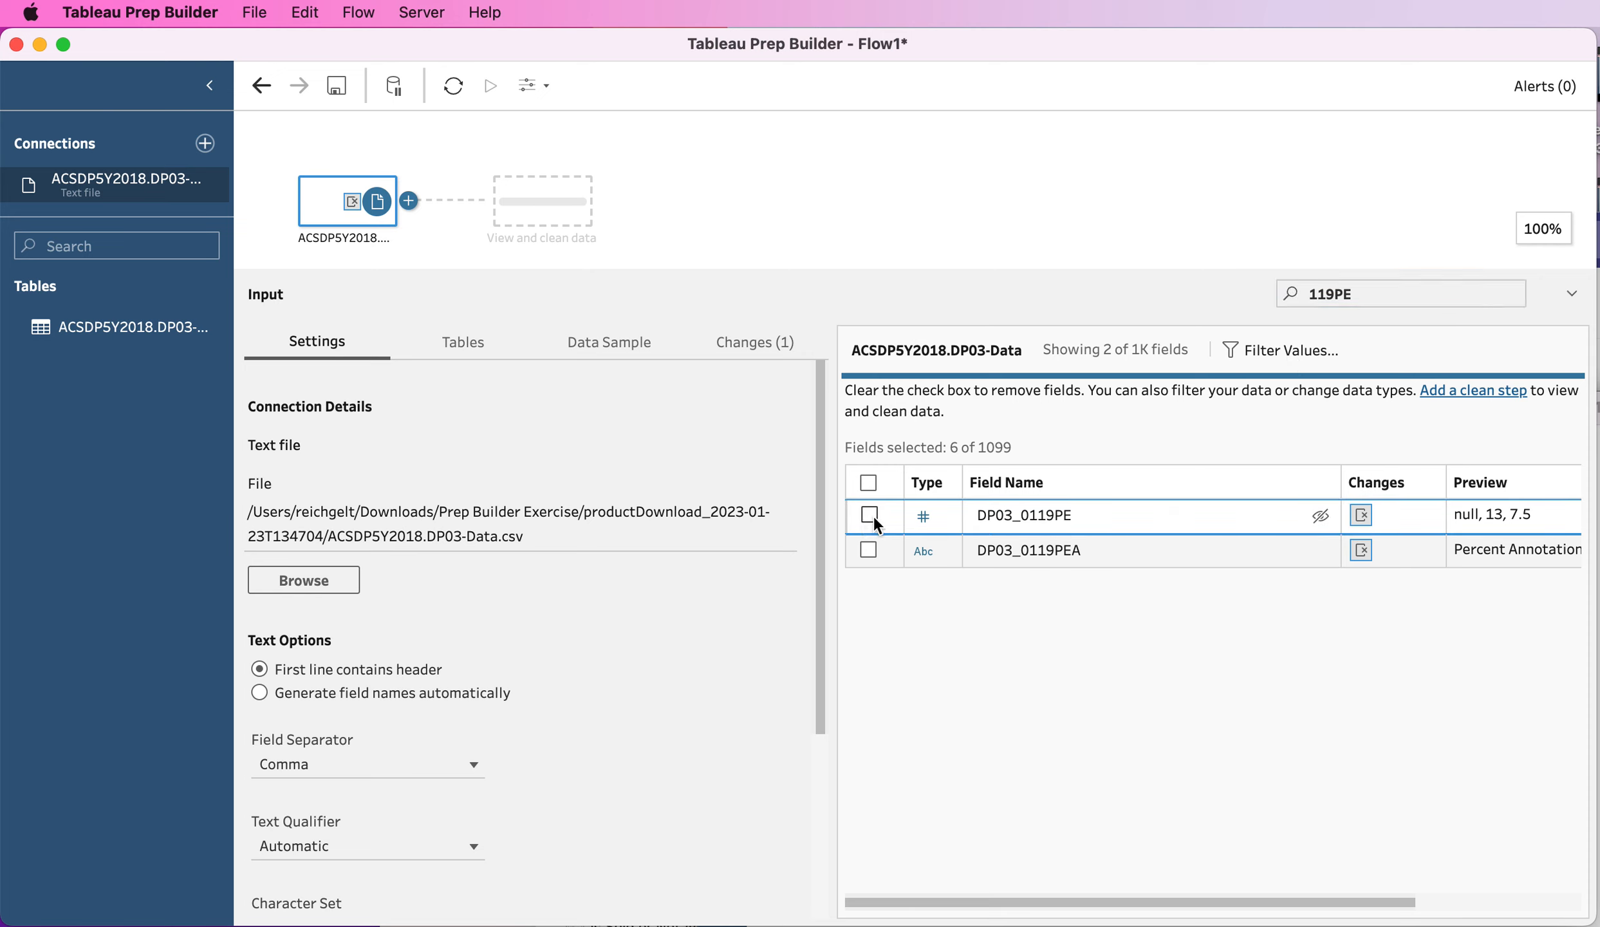
Step: Find the field DP03_0128PE and include it in the input
click(1311, 294)
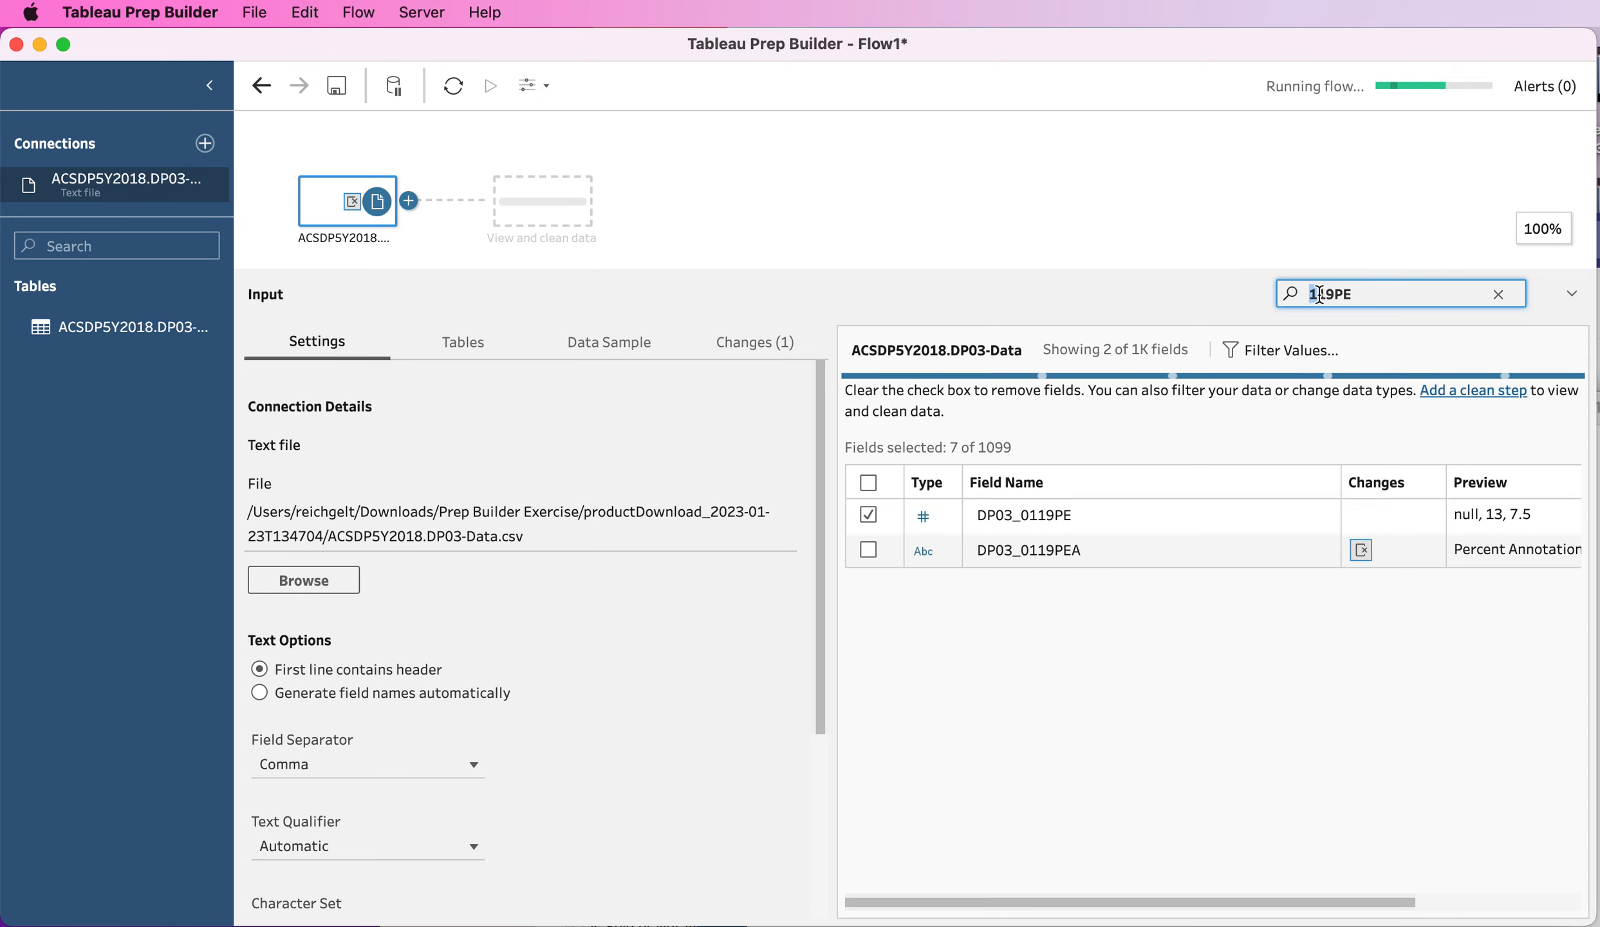
key(shift+Right)
key(shift+Right)
key(shift+Right)
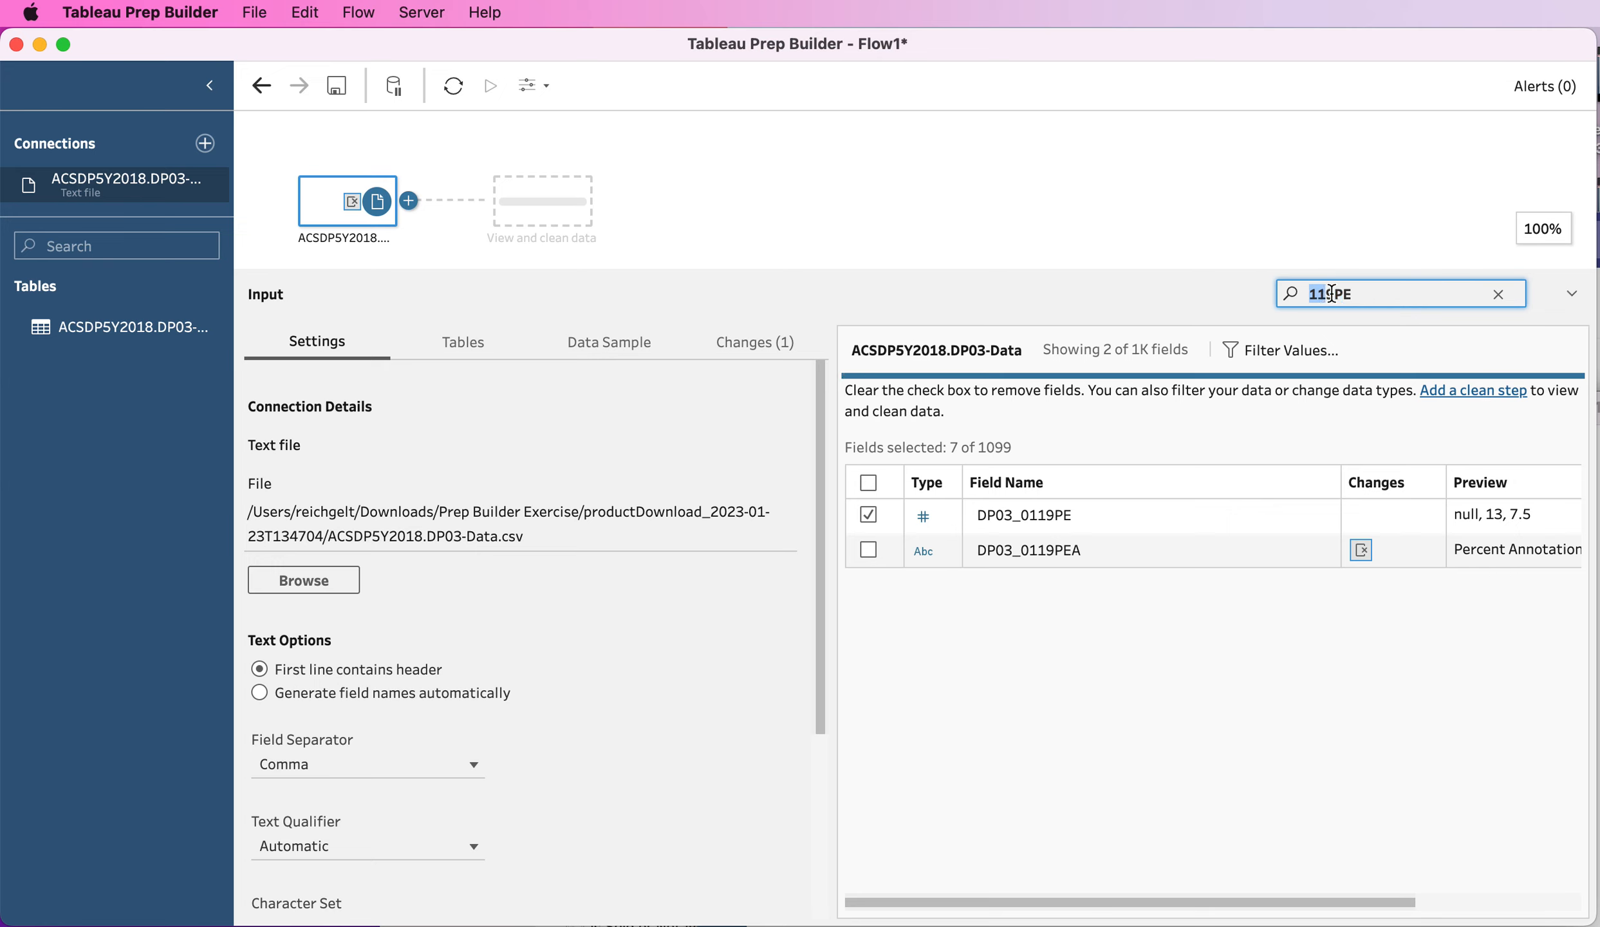
text(128)
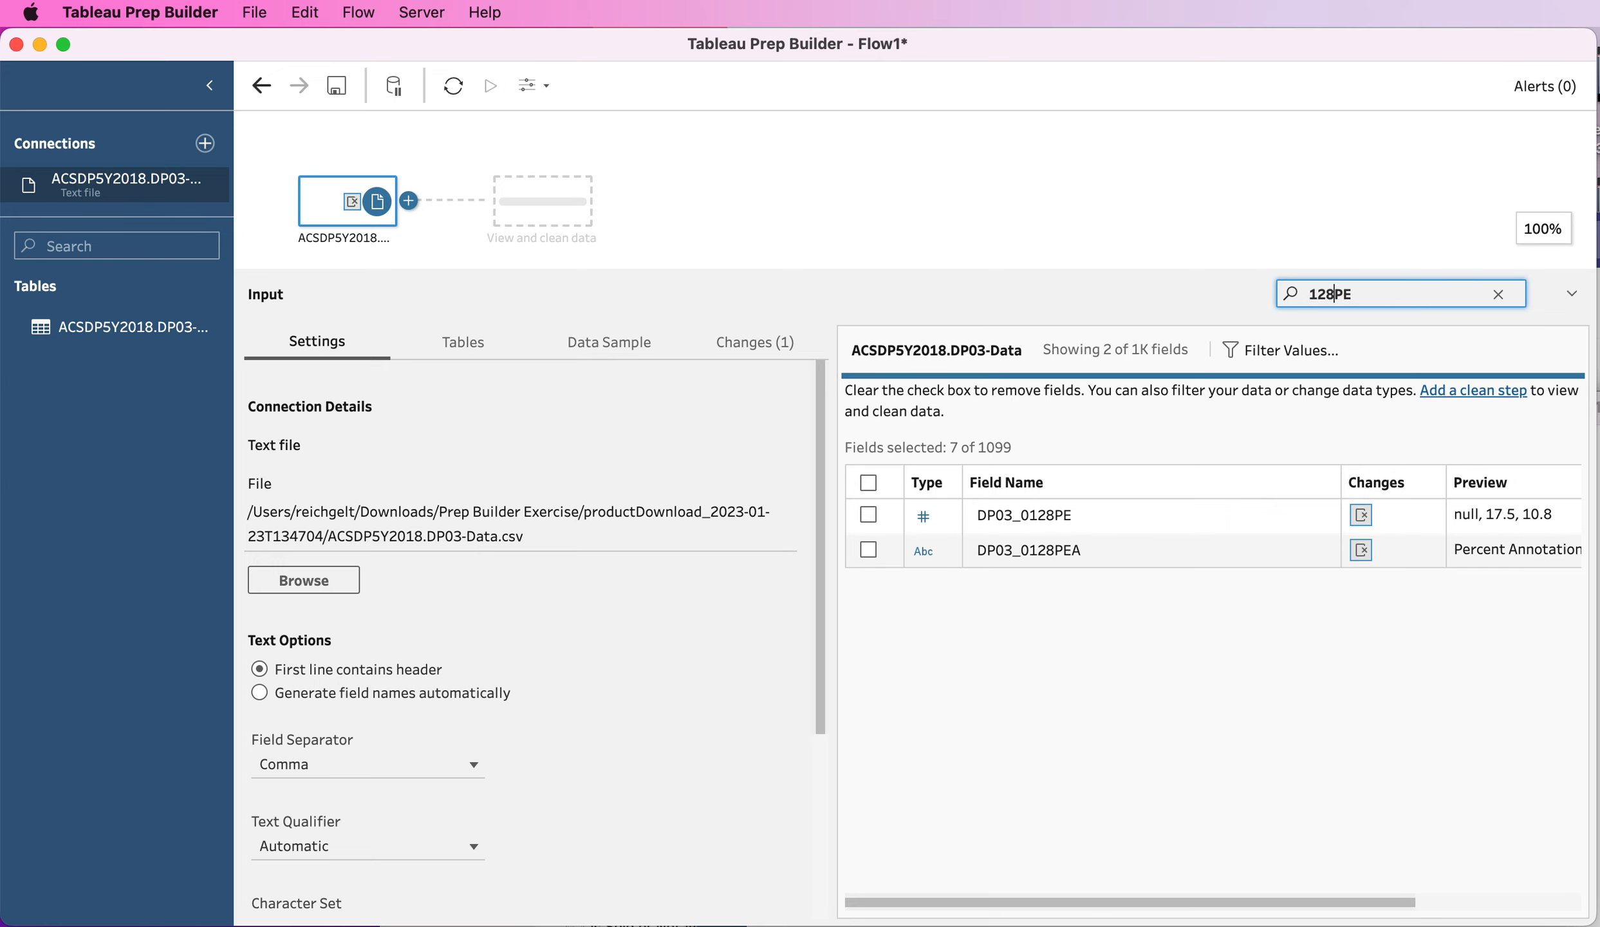
click(869, 512)
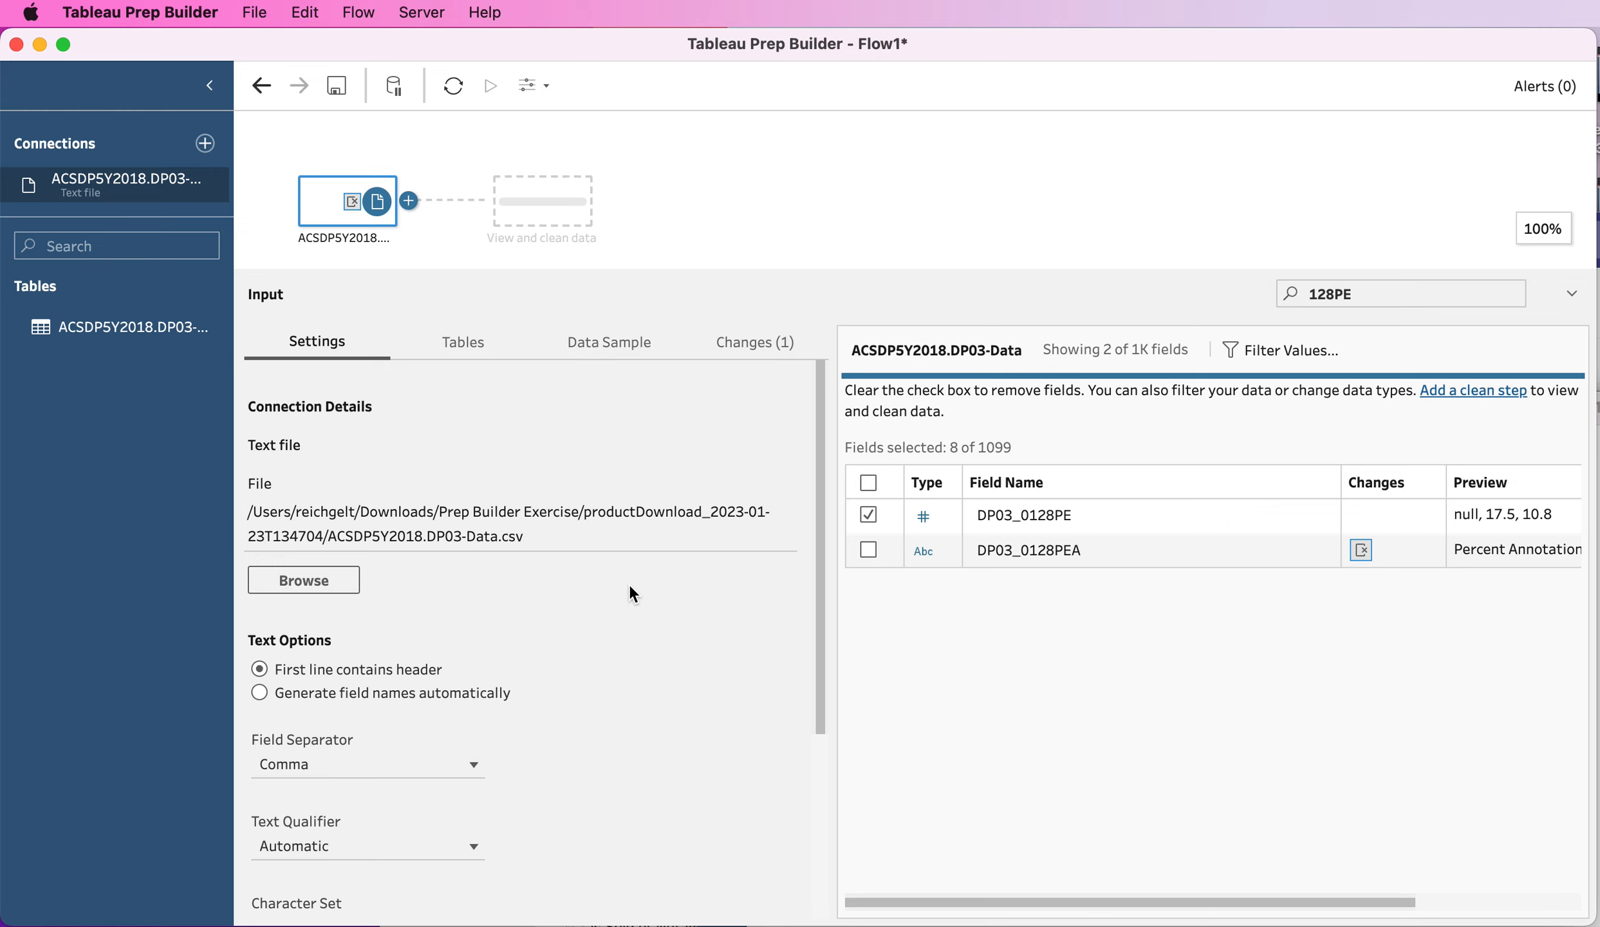
Step: Add a cleaning step after the 2018 input and exclude the Geographic Area Name value from the NAME field
click(408, 200)
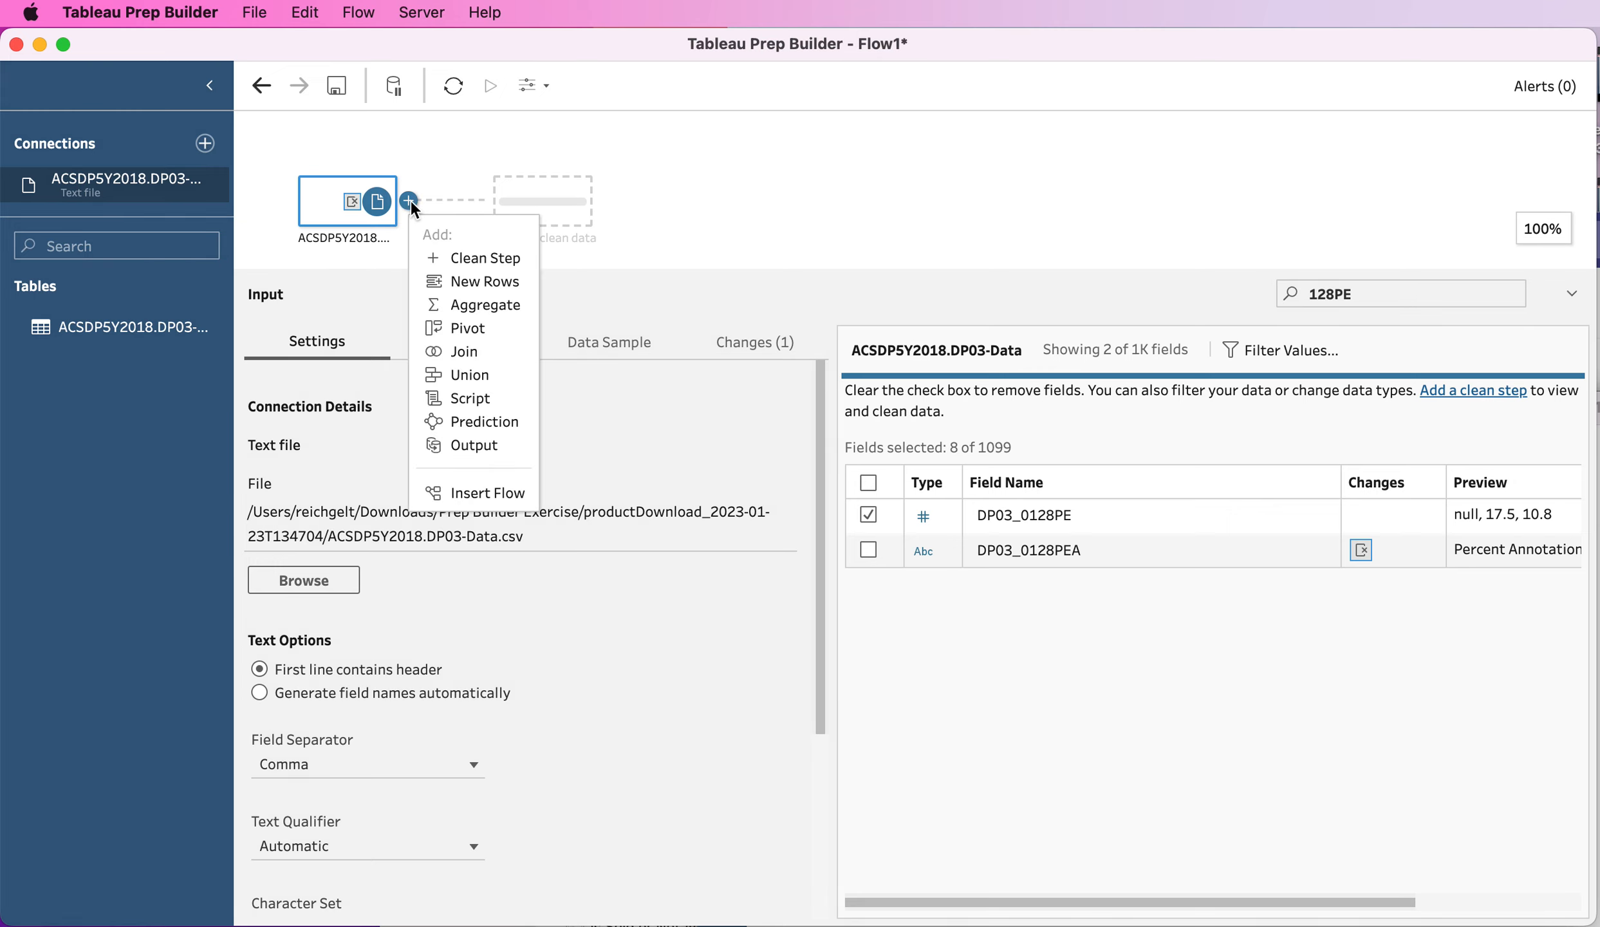
click(476, 255)
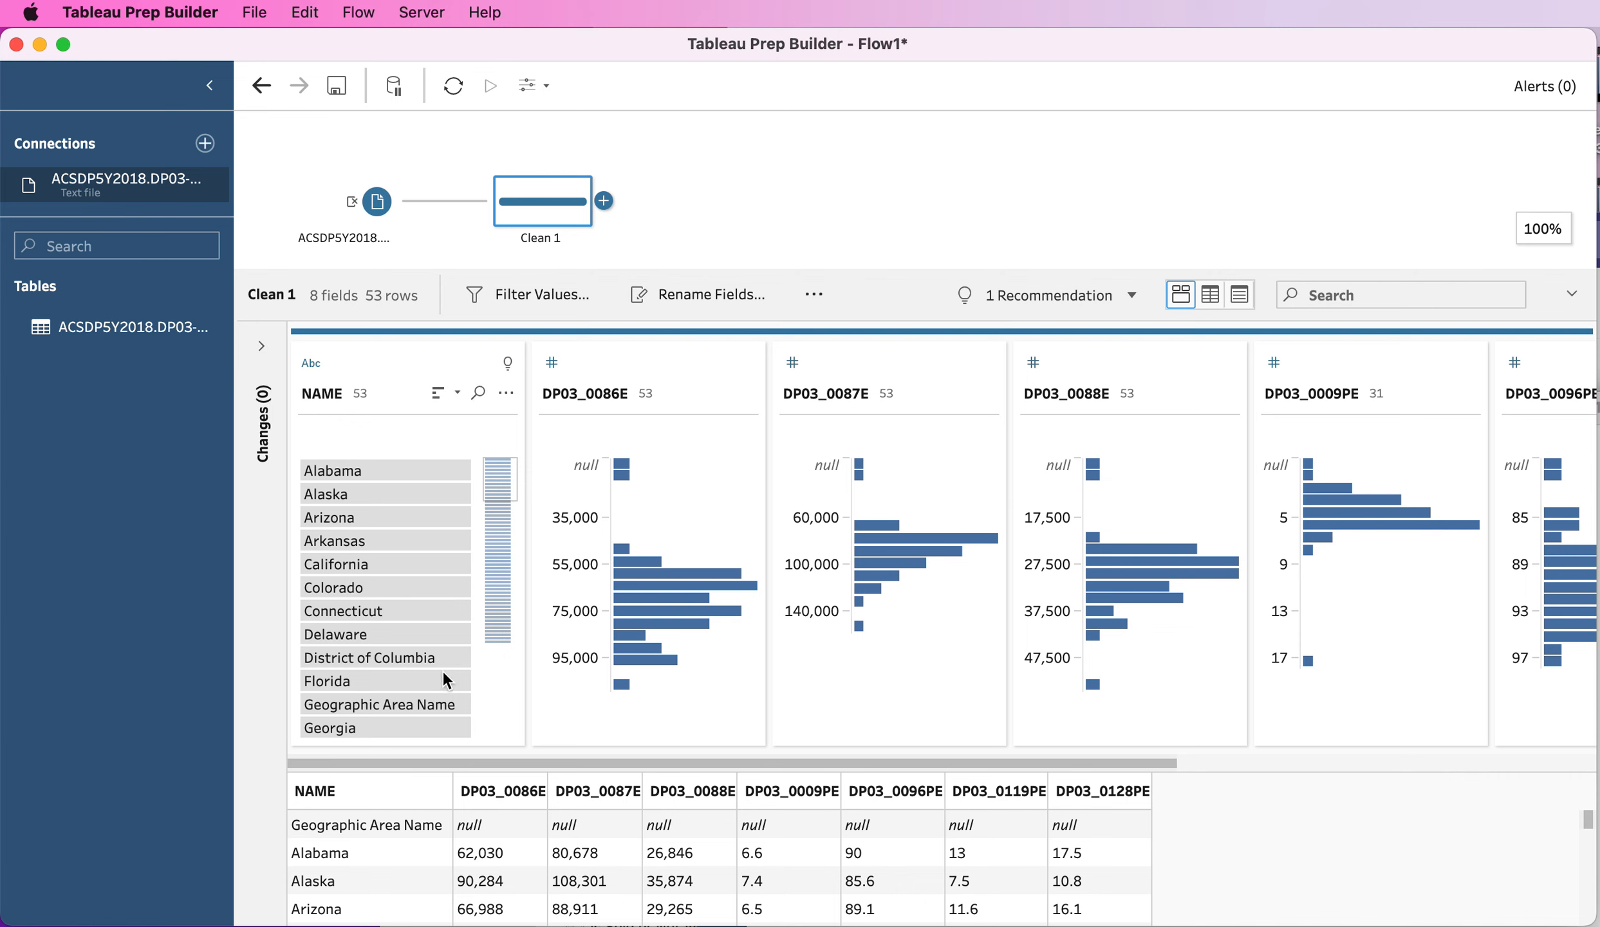
click(505, 391)
mouse_move(528, 428)
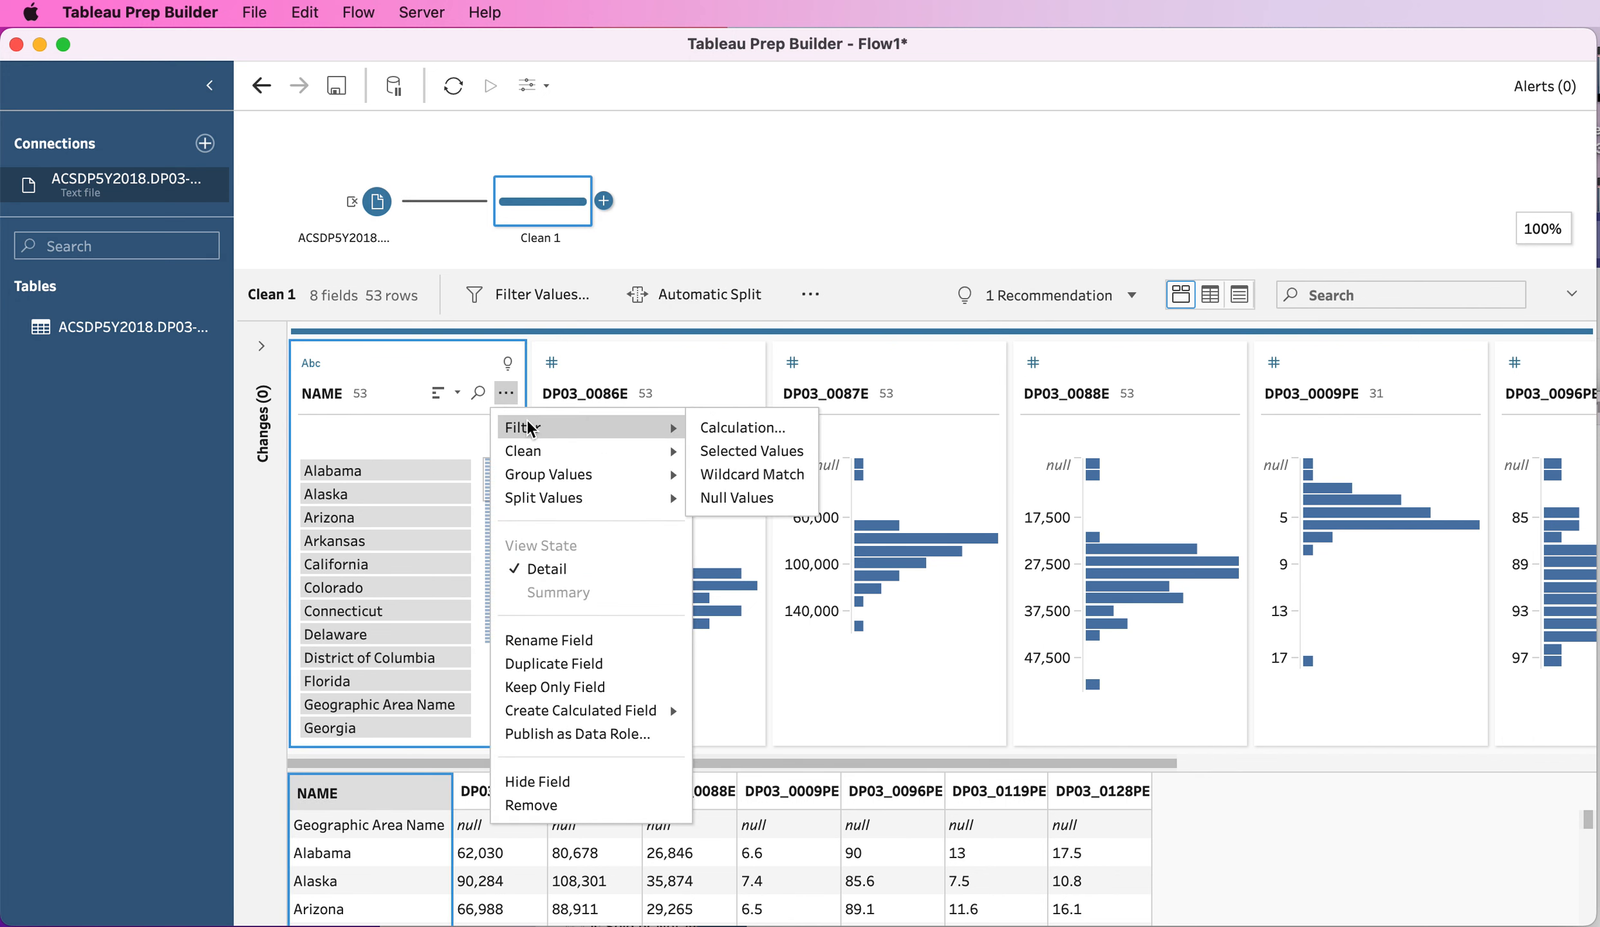
click(758, 450)
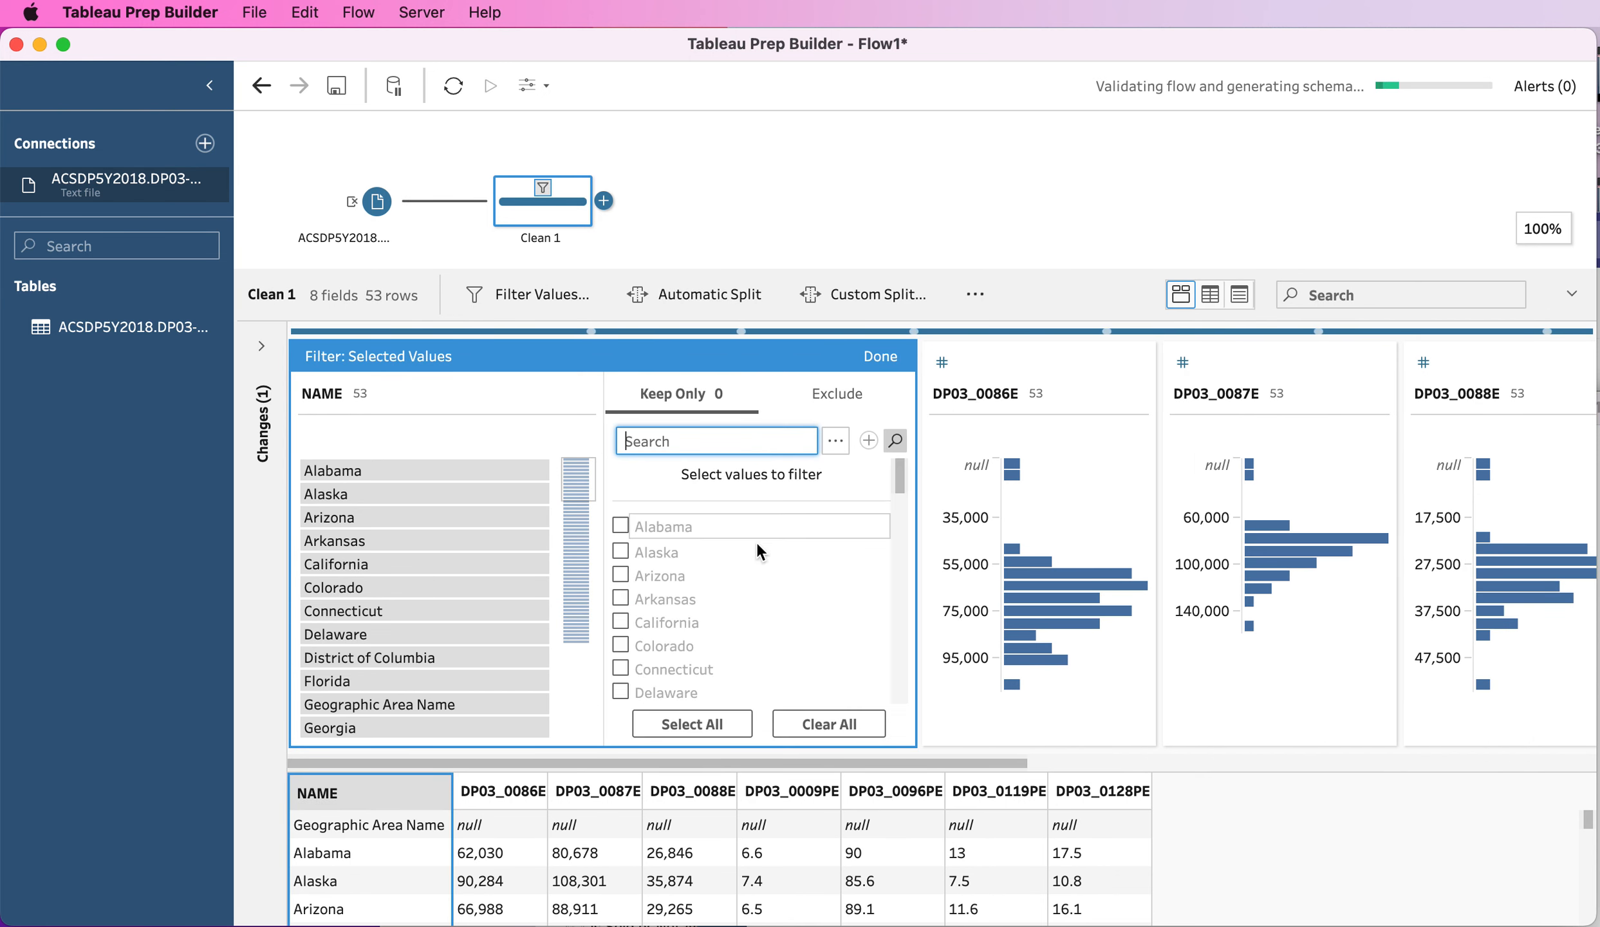
scroll(760, 544, down, 3)
click(622, 583)
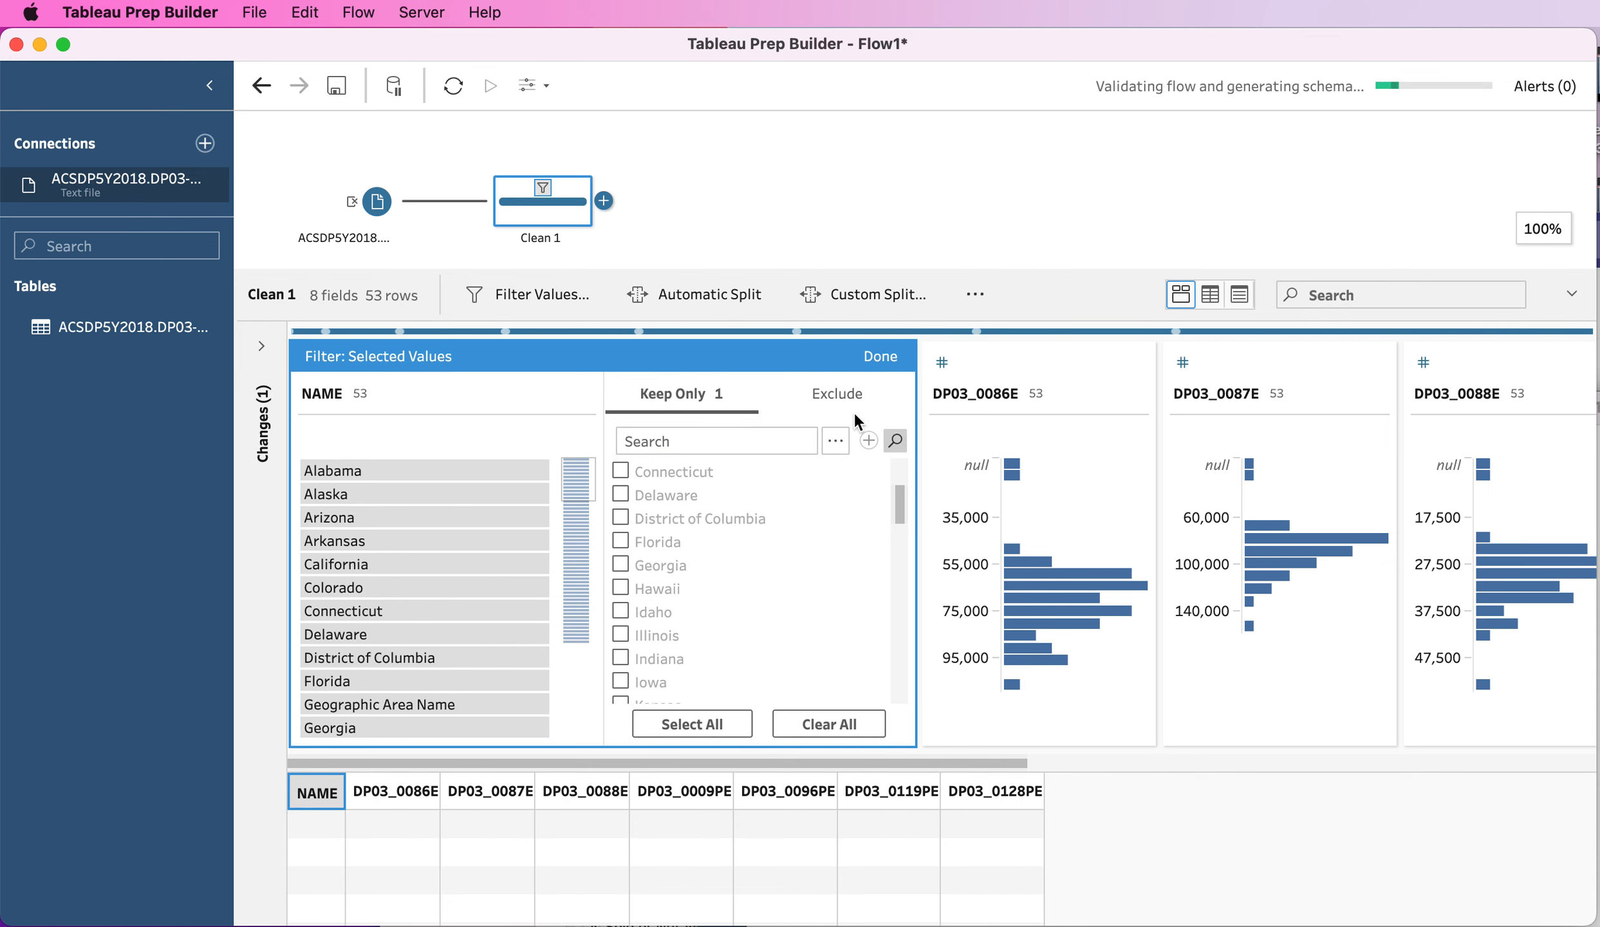
click(841, 394)
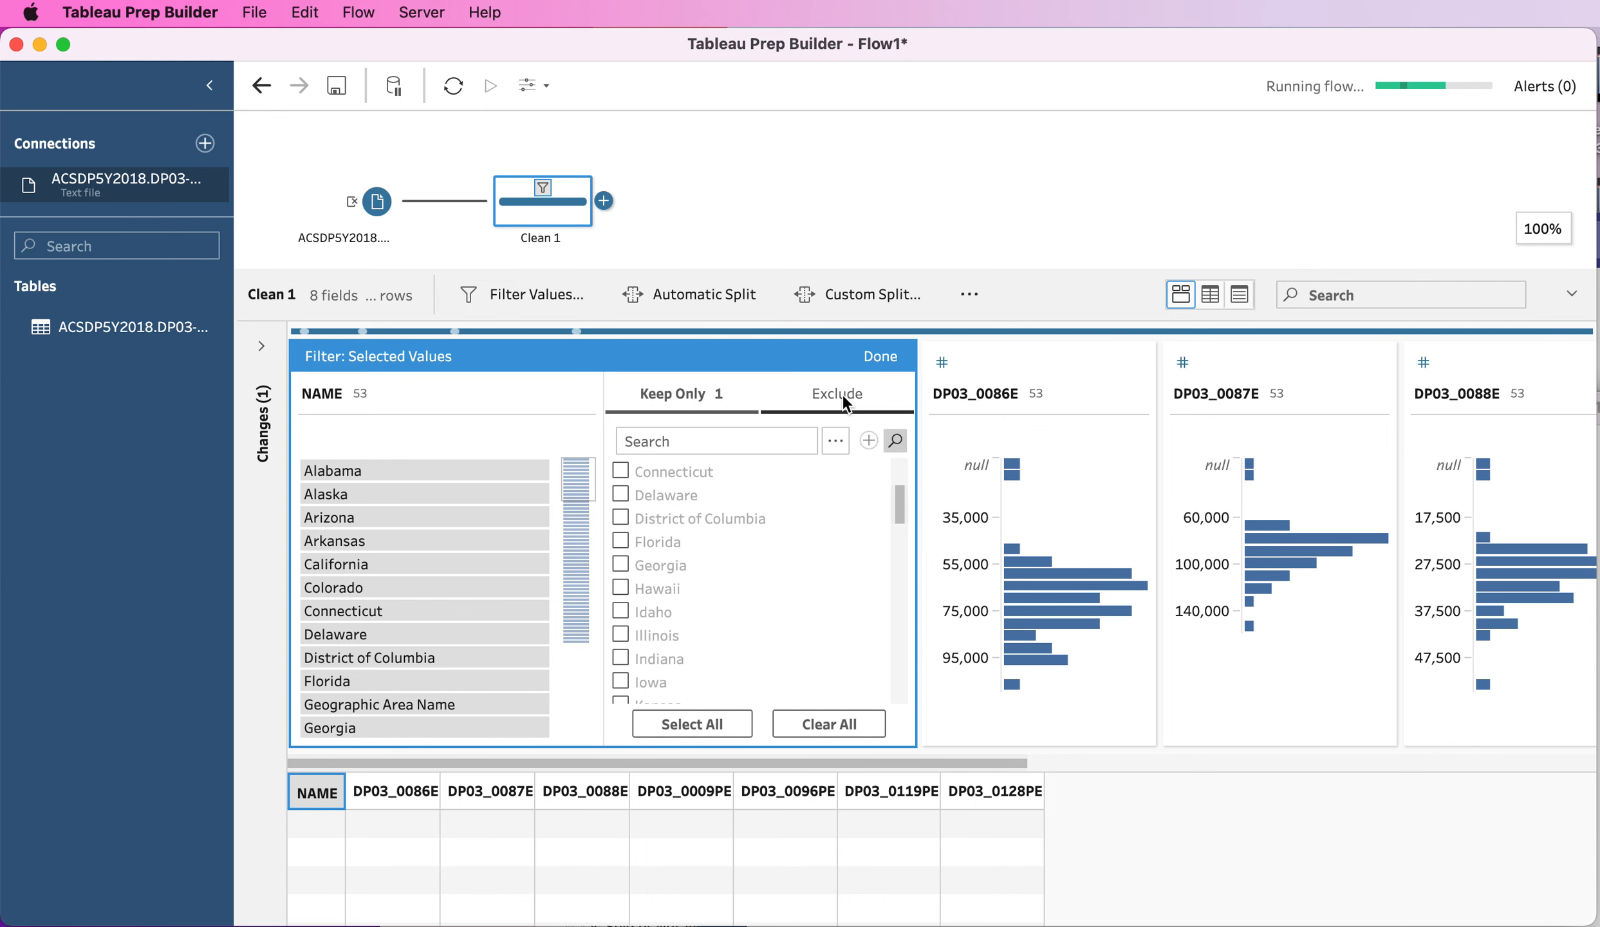
key(Return)
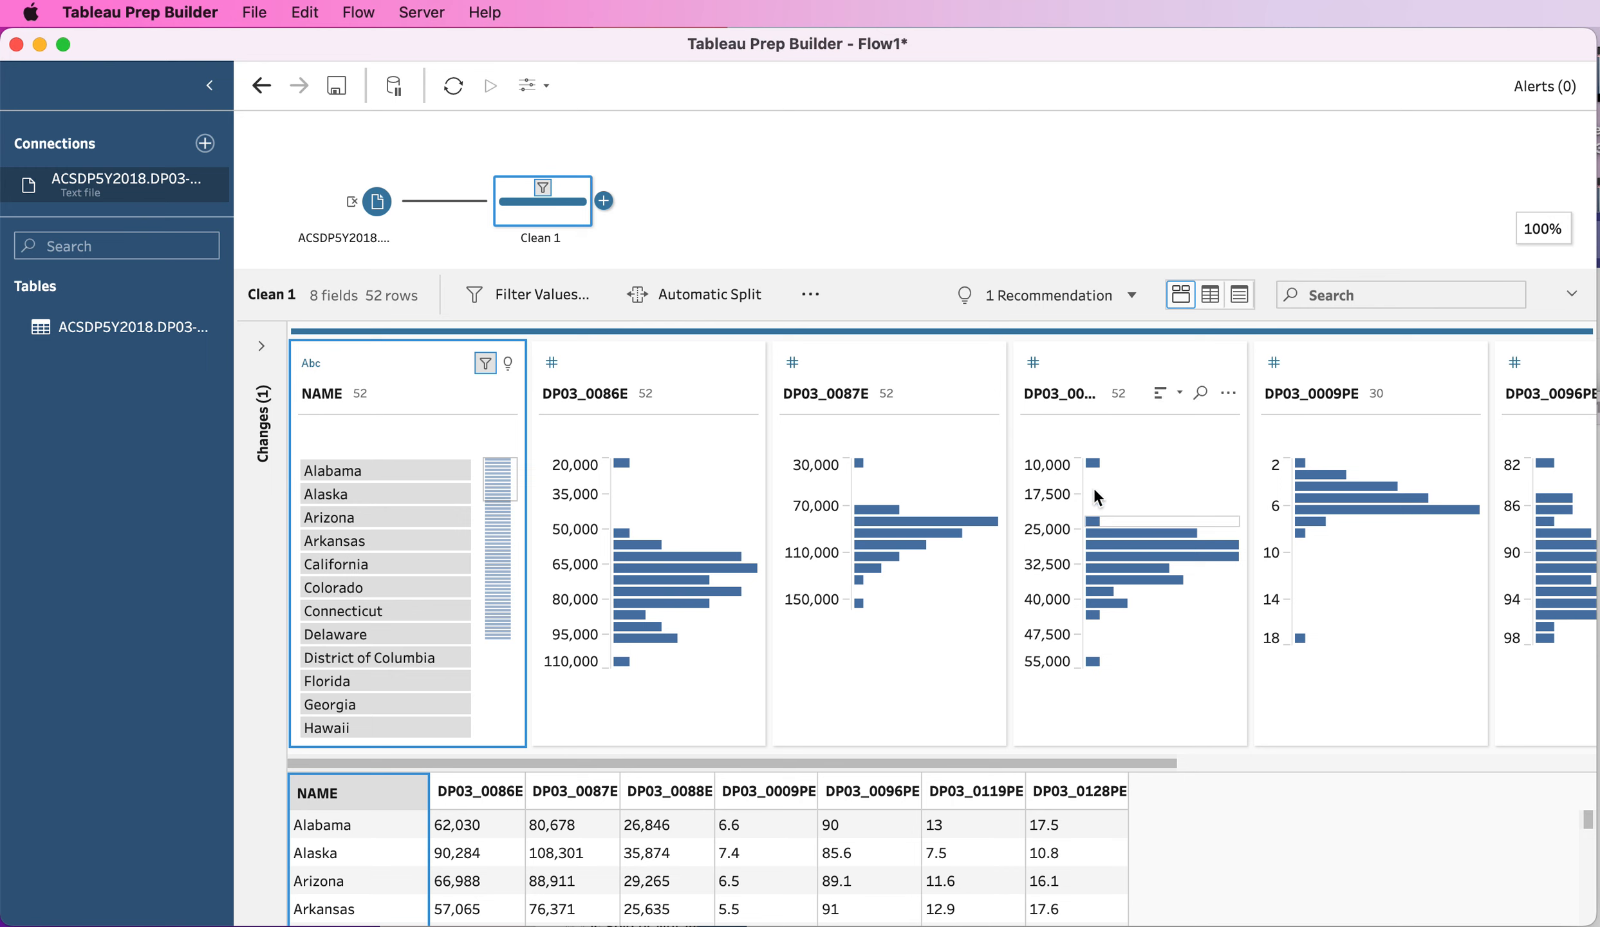
Step: Show the cleaning step's fields as a list and rename DP03_0086E as Median Family Income
click(1241, 296)
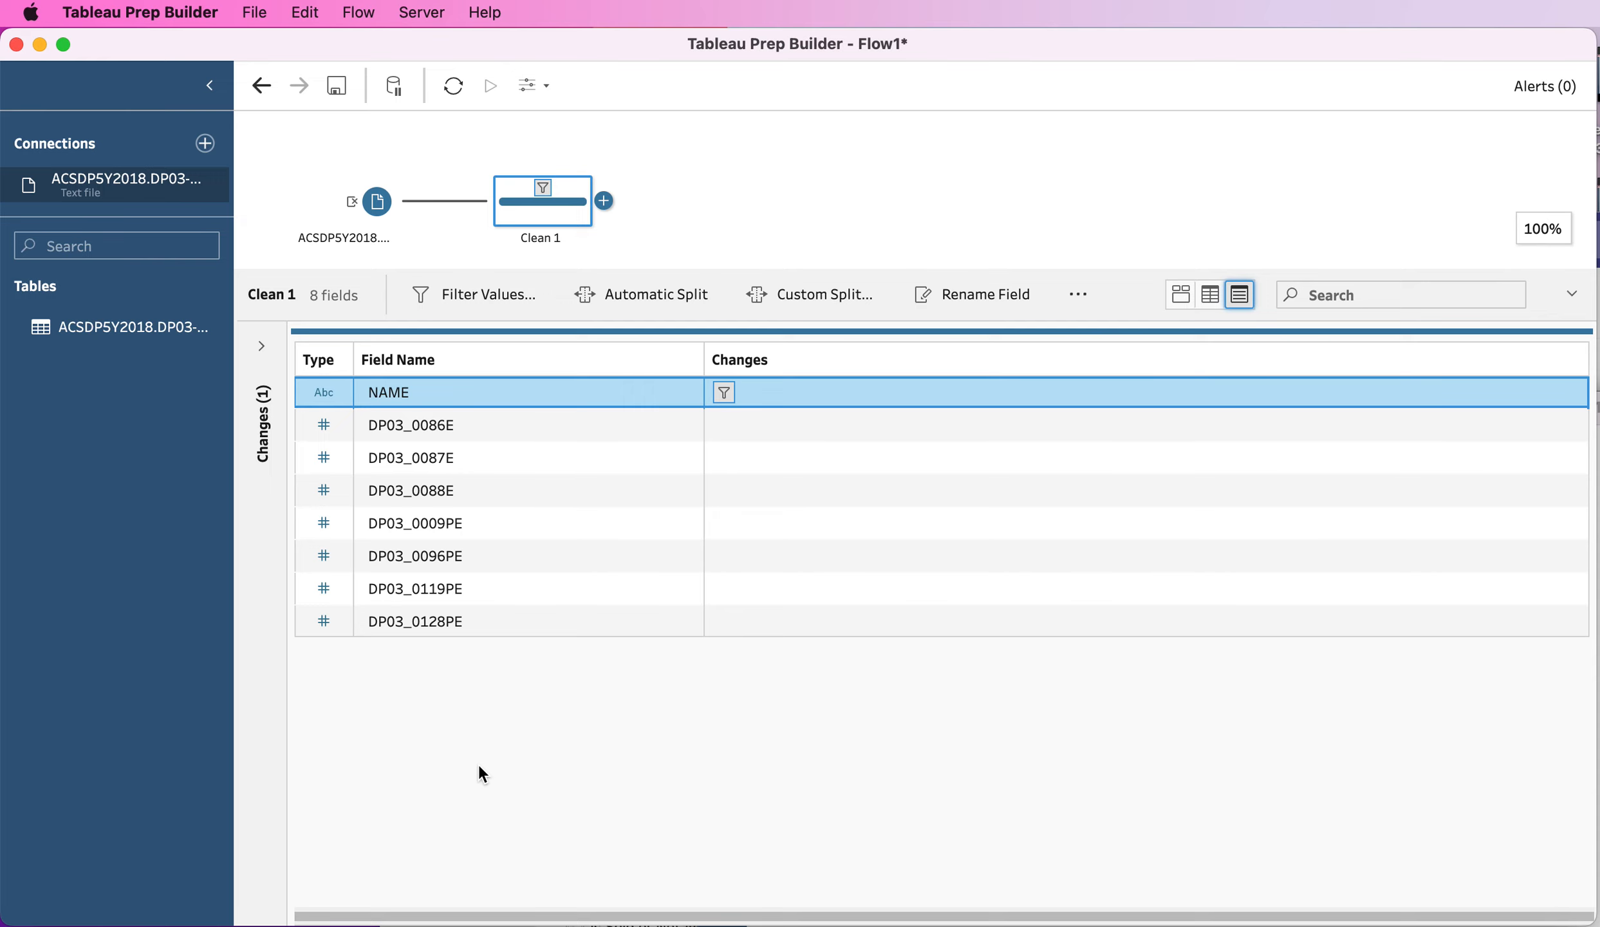
click(437, 428)
double_click(437, 426)
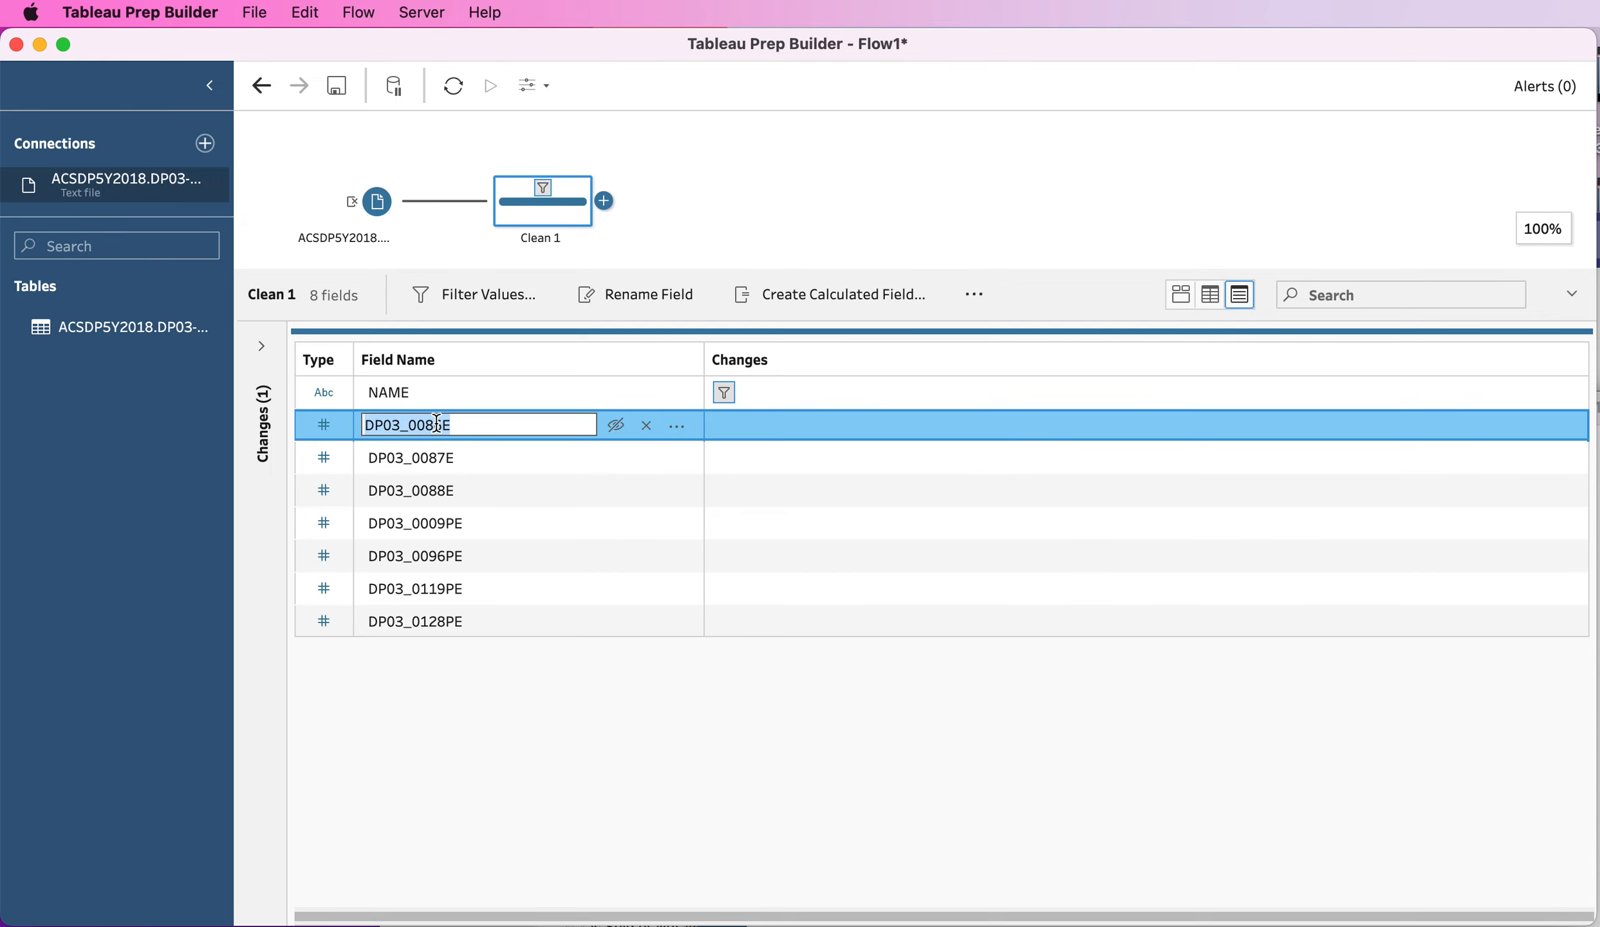
text(Median Family Income)
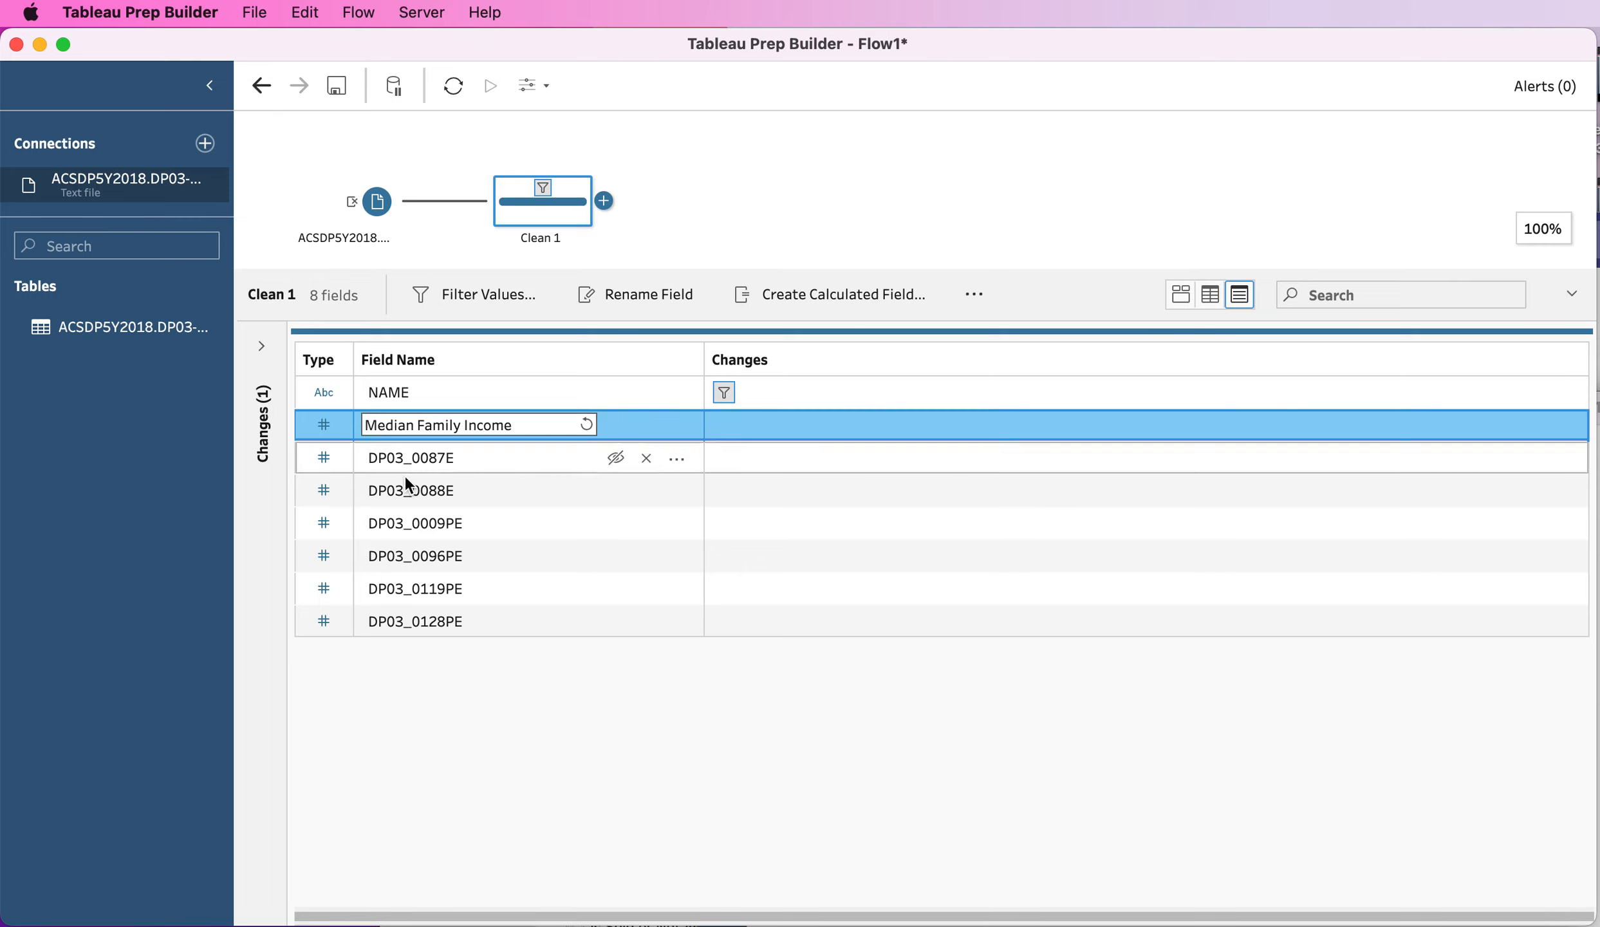
Step: Rename DP03_0087E as Mean Family Income and DP03_0088E as Per Capita Income
double_click(412, 458)
text(Mean)
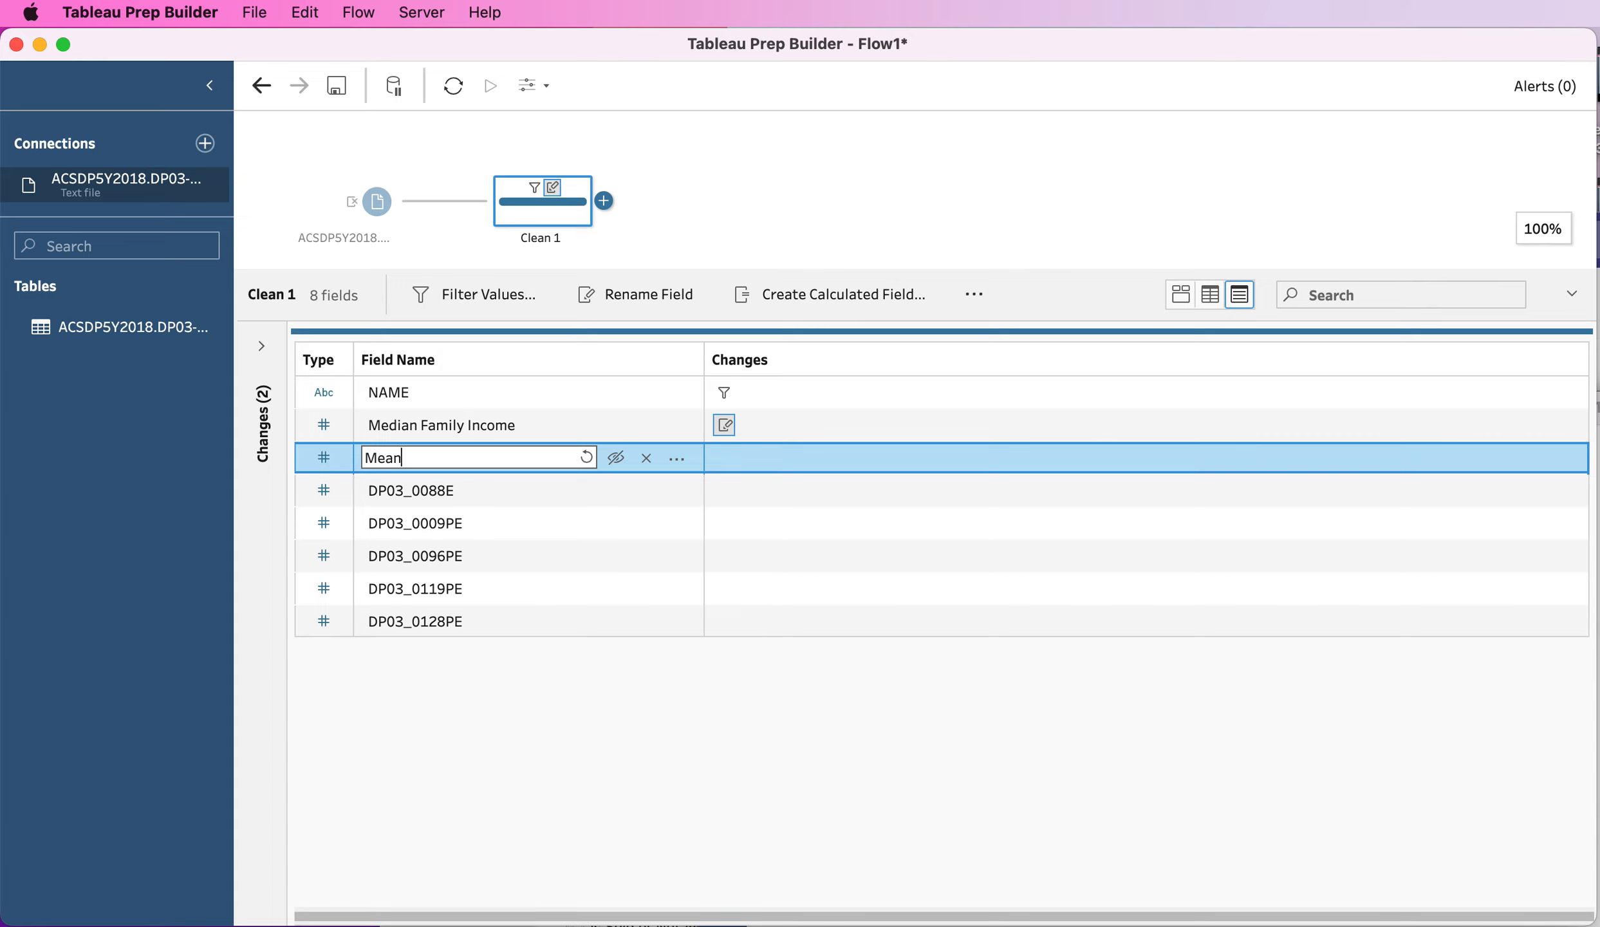
text( Family Income)
double_click(419, 490)
text(Per Capita )
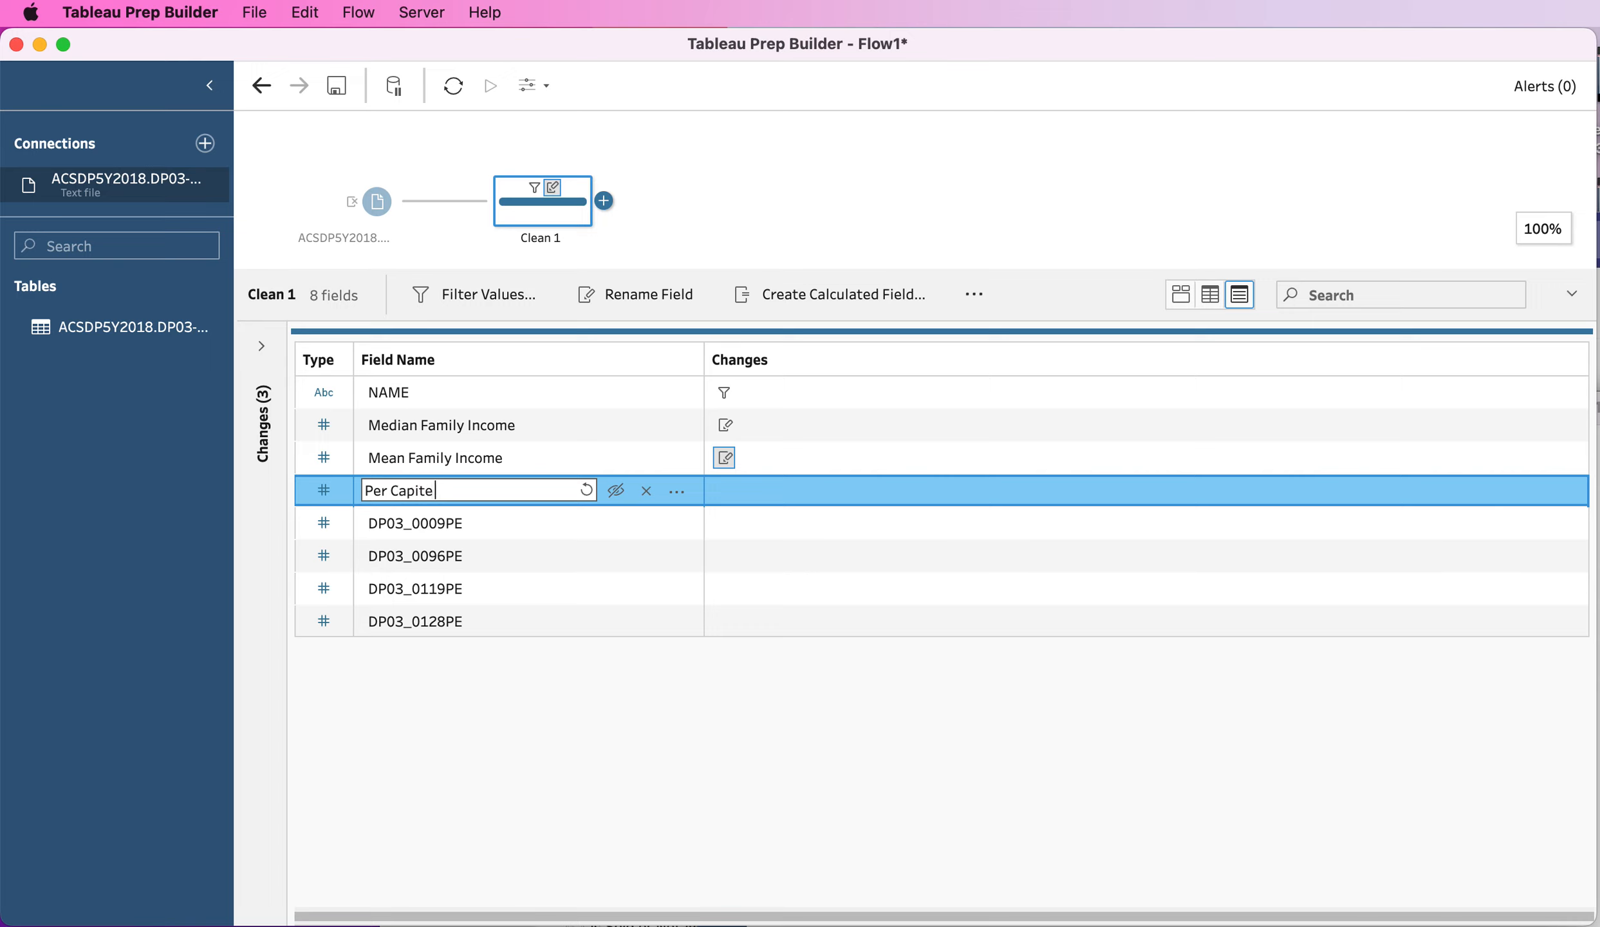
text(Incom)
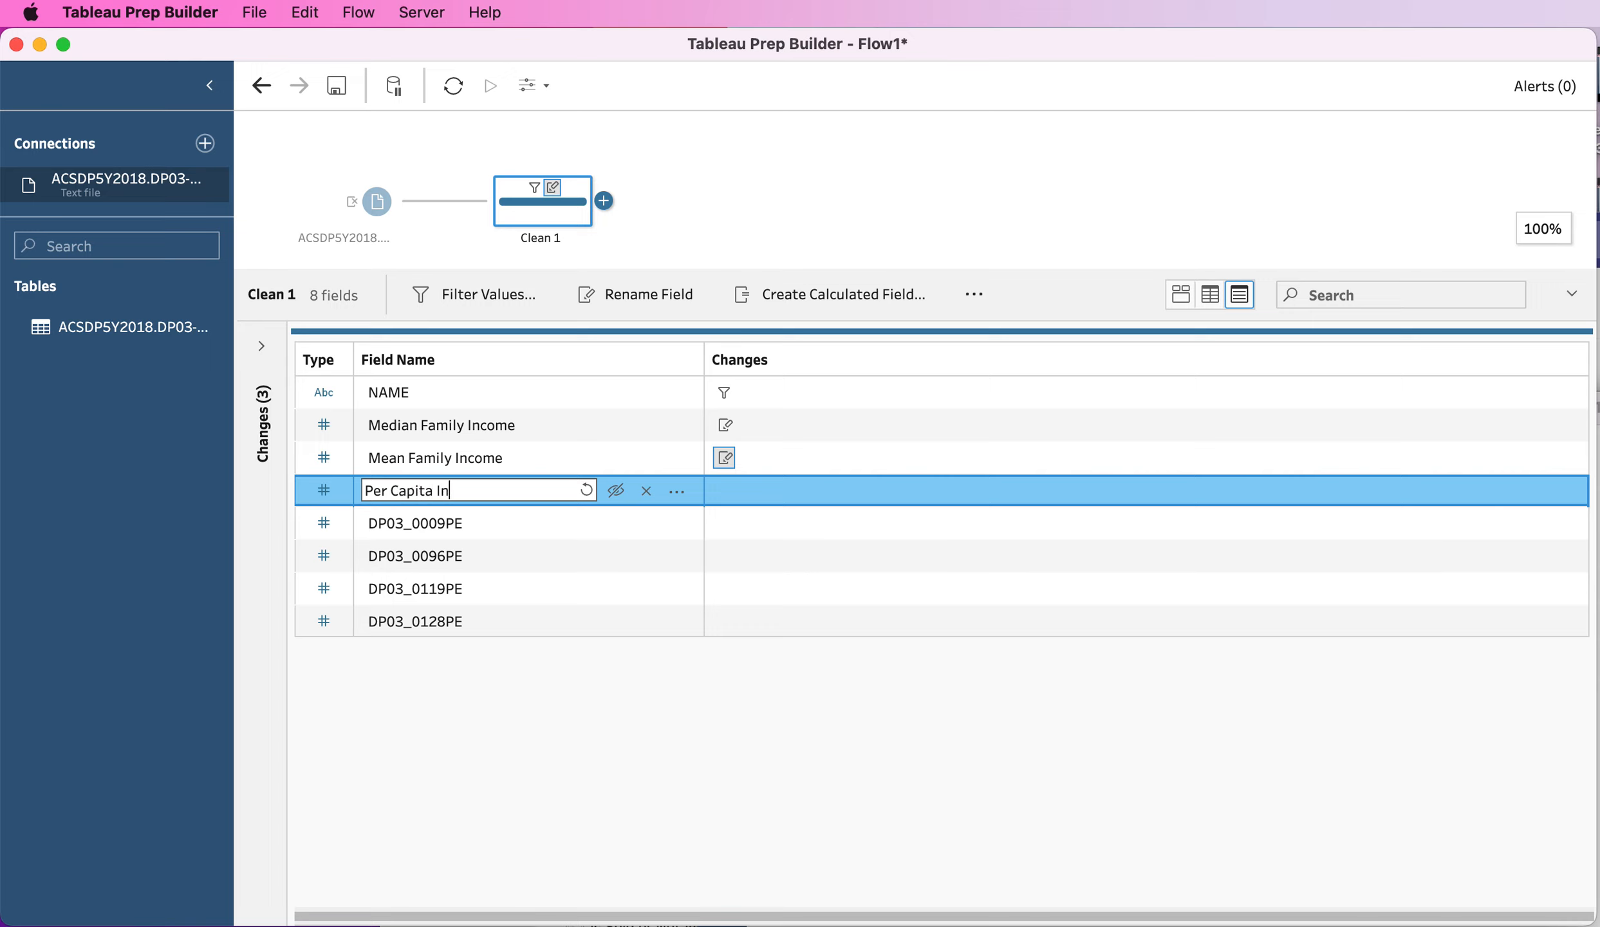
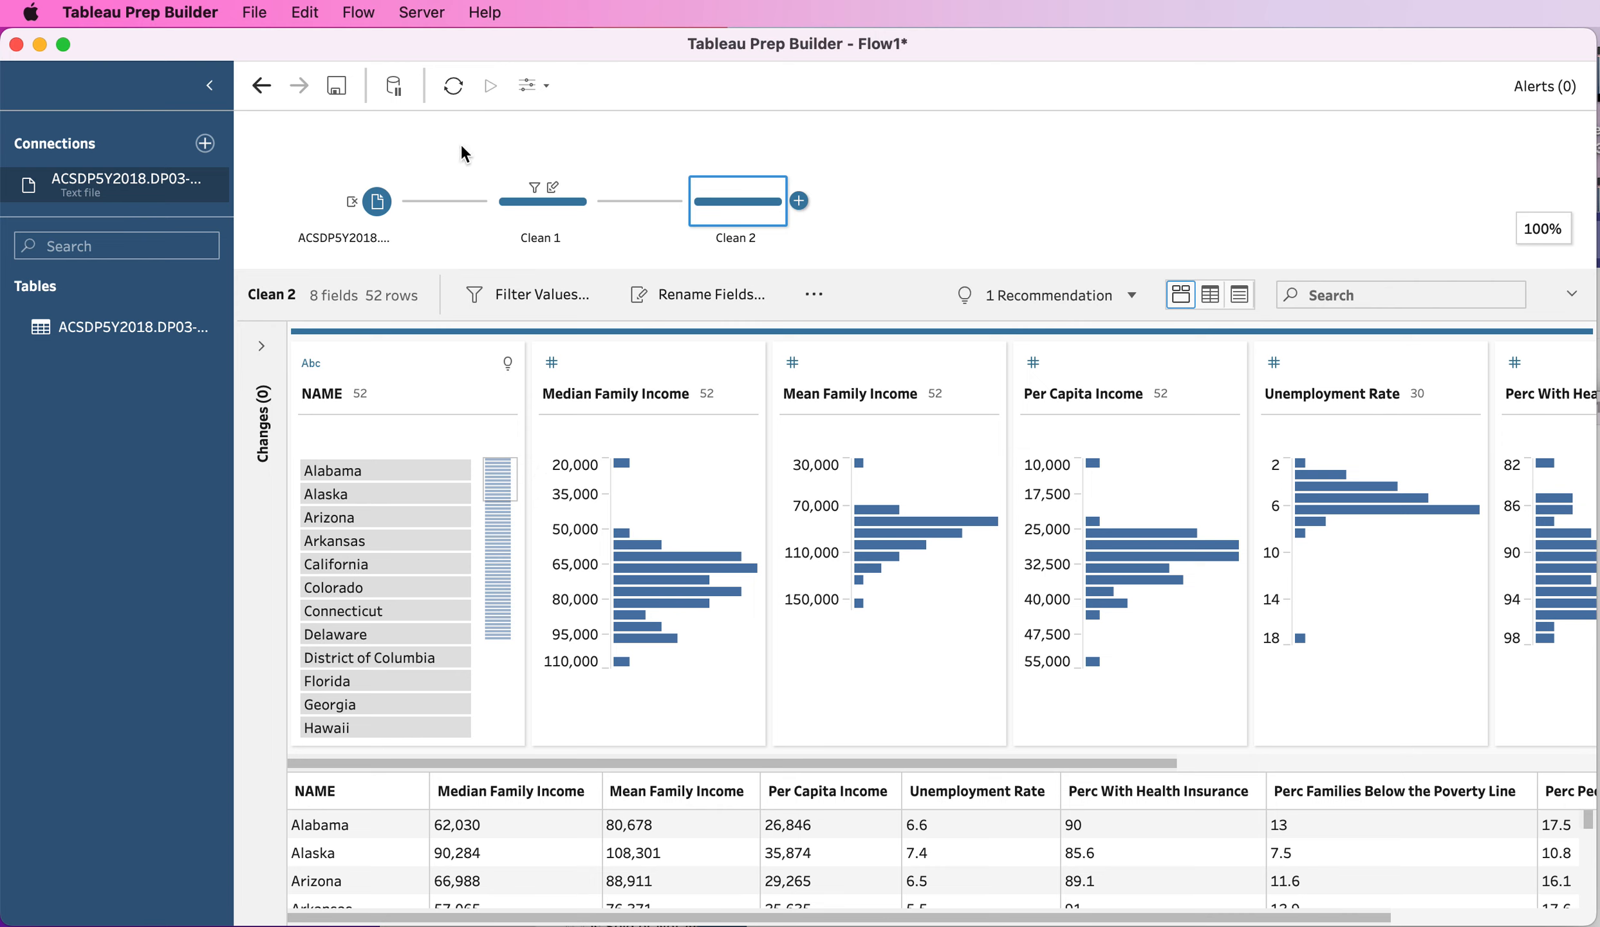
Step: Save the Clean 1 and Clean 2 steps together as a reusable flow named Economic Processing Flow.tfl in the Flows folder
drag(461, 142, 841, 251)
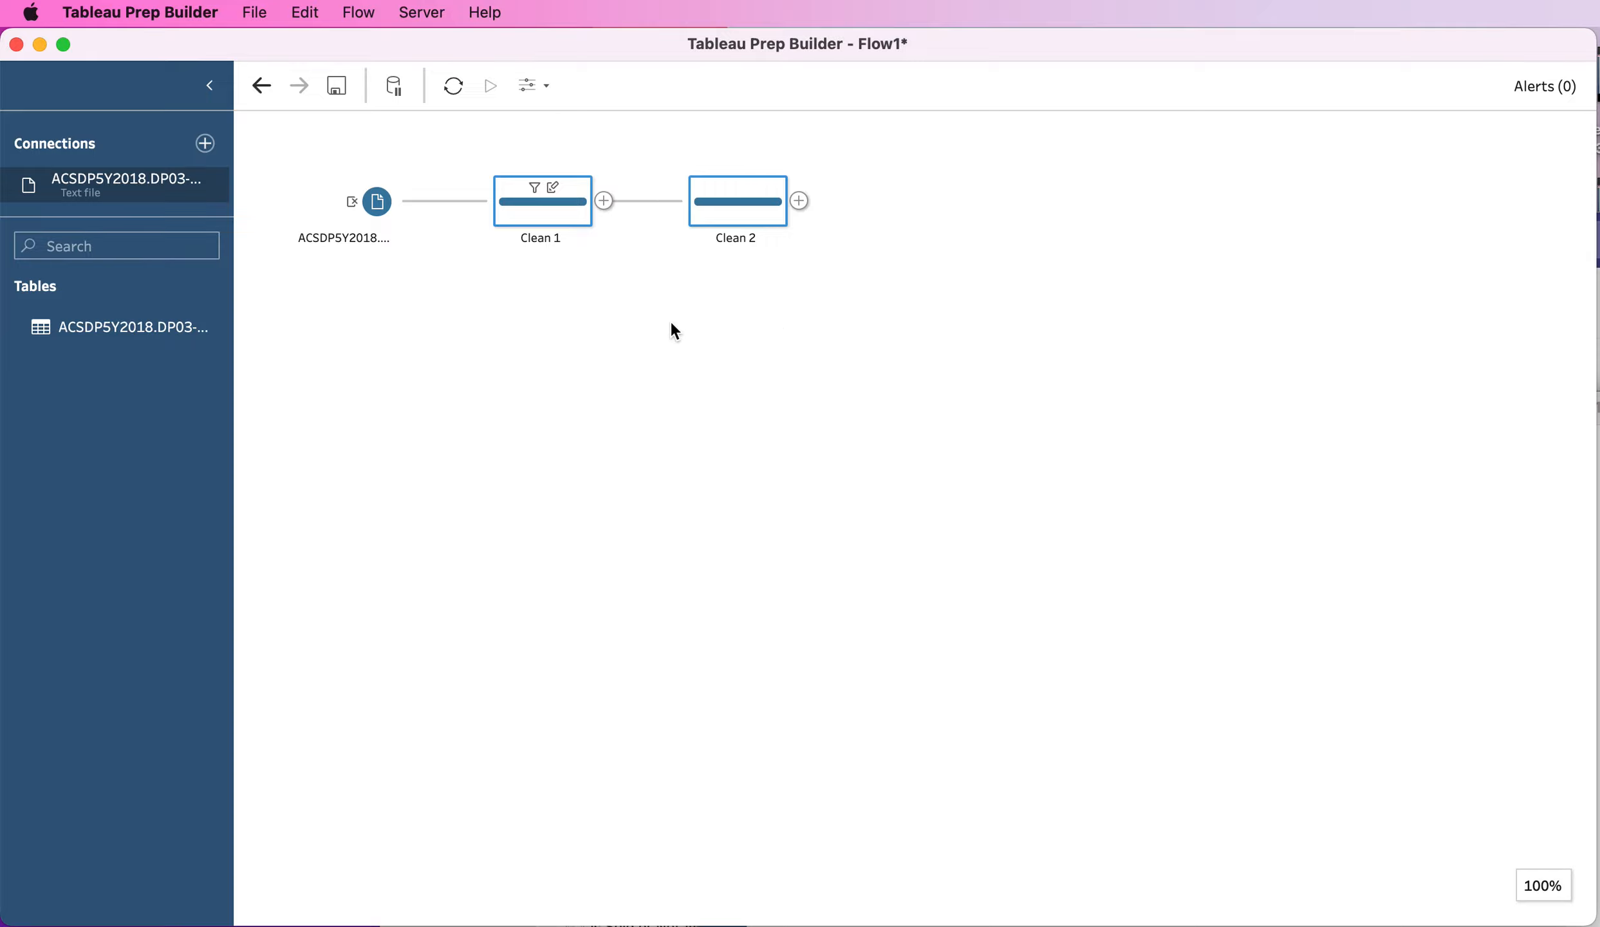
click(255, 13)
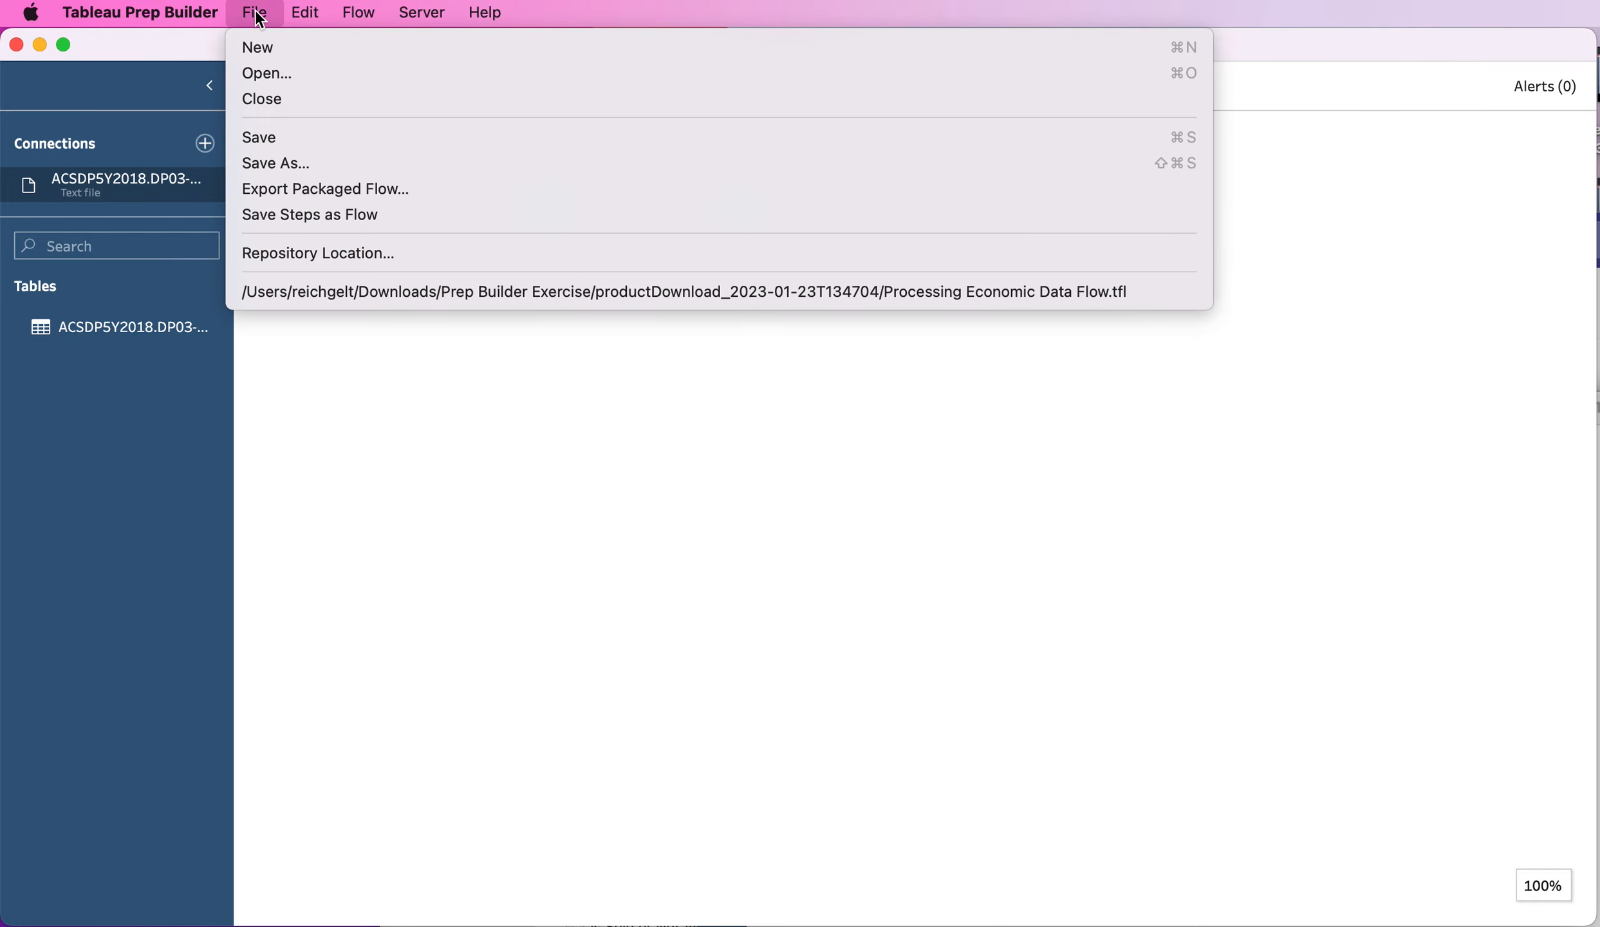
click(311, 214)
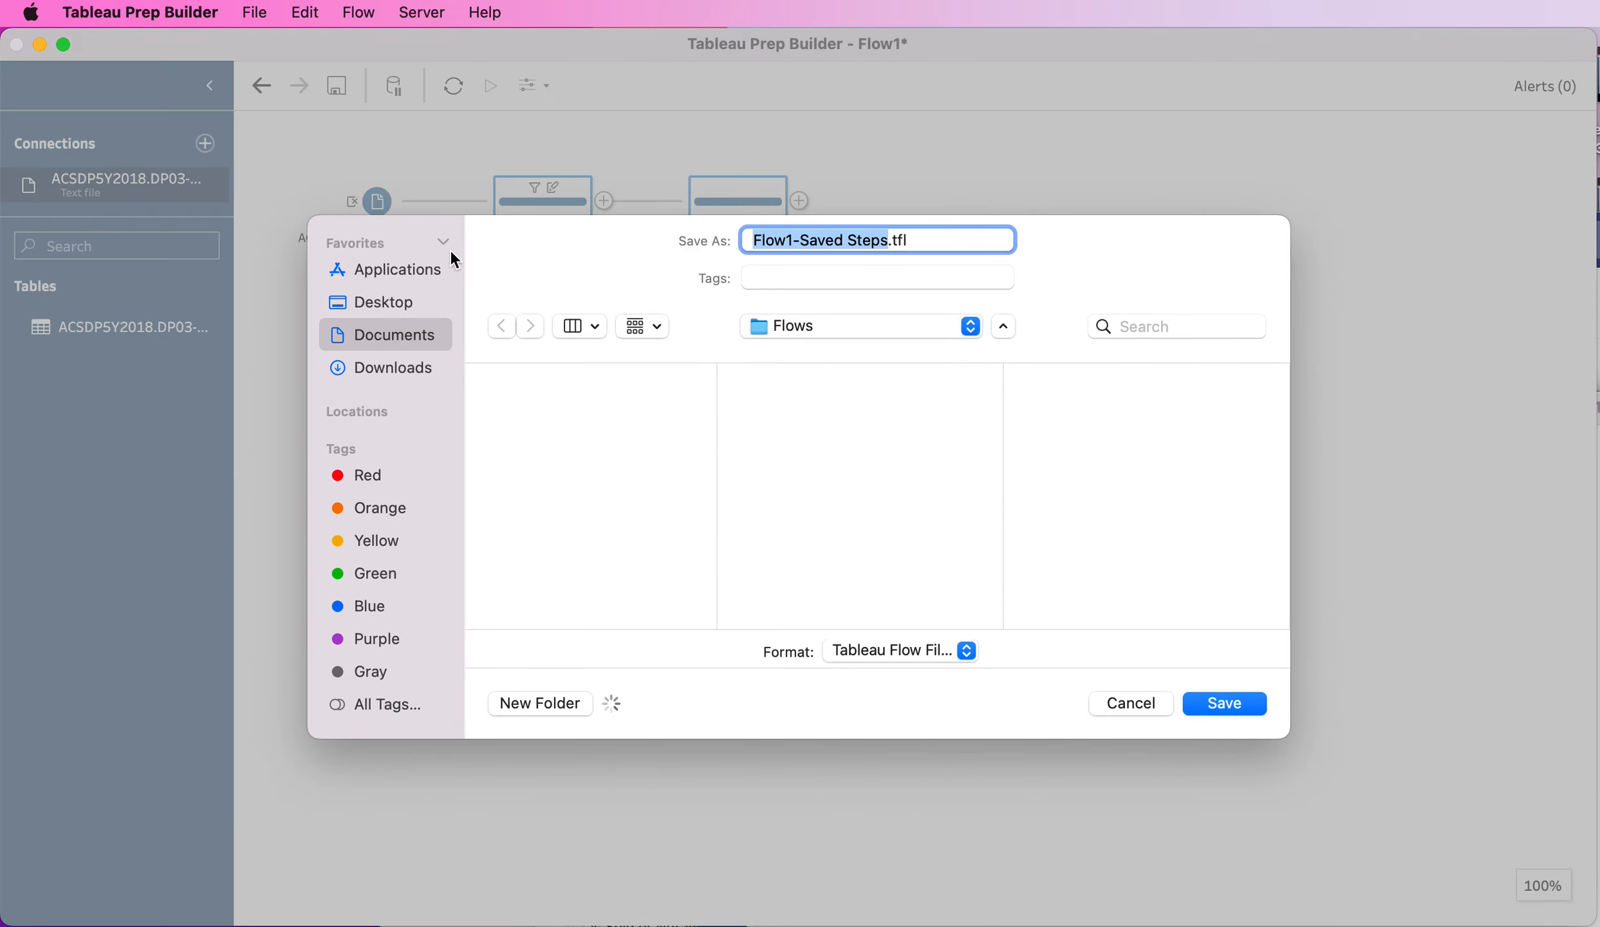
text(Ec)
key(BackSpace)
text(conomic Processing DFl)
key(BackSpace)
key(BackSpace)
key(BackSpace)
text(Fl)
key(BackSpace)
text(liw)
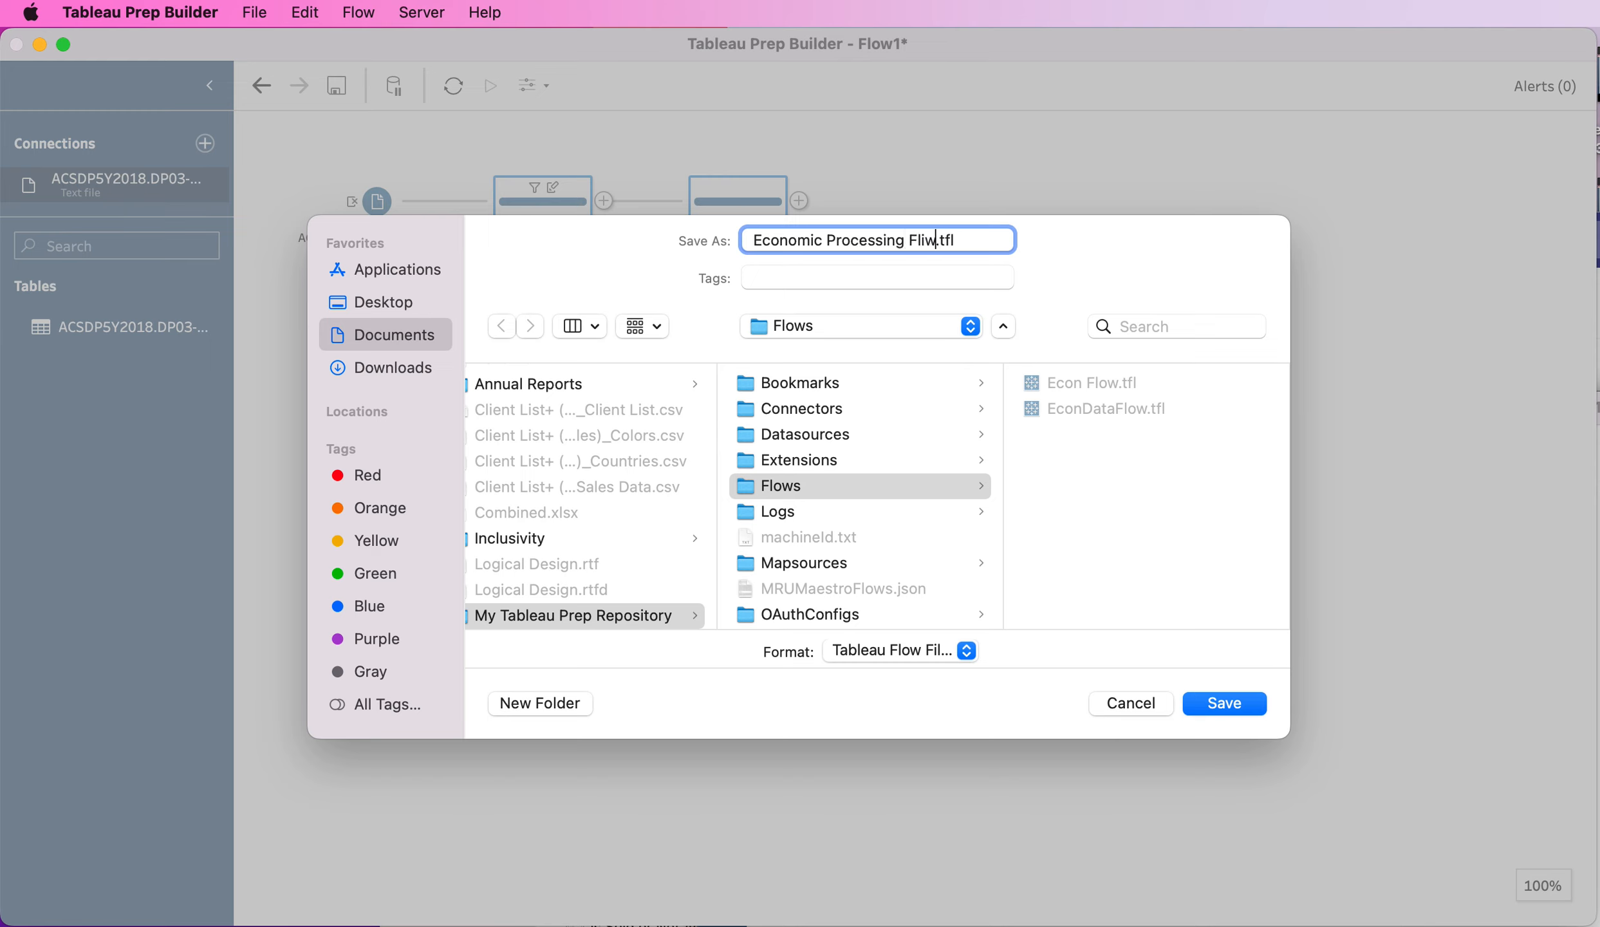
key(BackSpace)
key(BackSpace)
text(ow)
click(1220, 704)
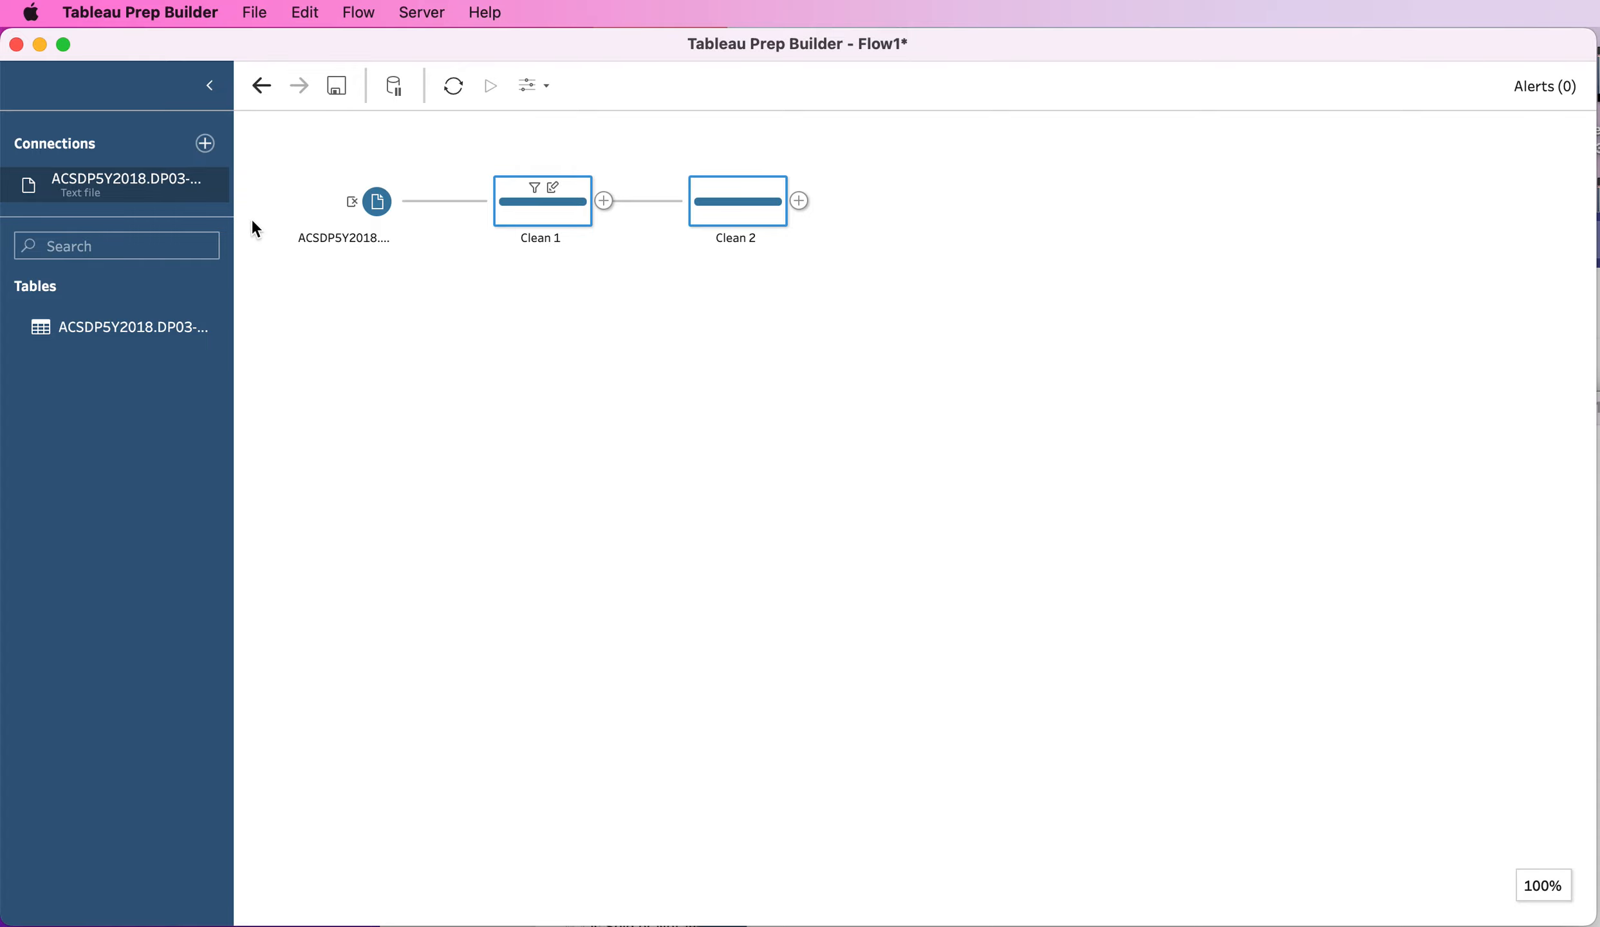
Step: Connect to the text file ACSDP5Y2019.DP03-Data.csv in the productDownload_2023-01-23T134704 folder
click(206, 144)
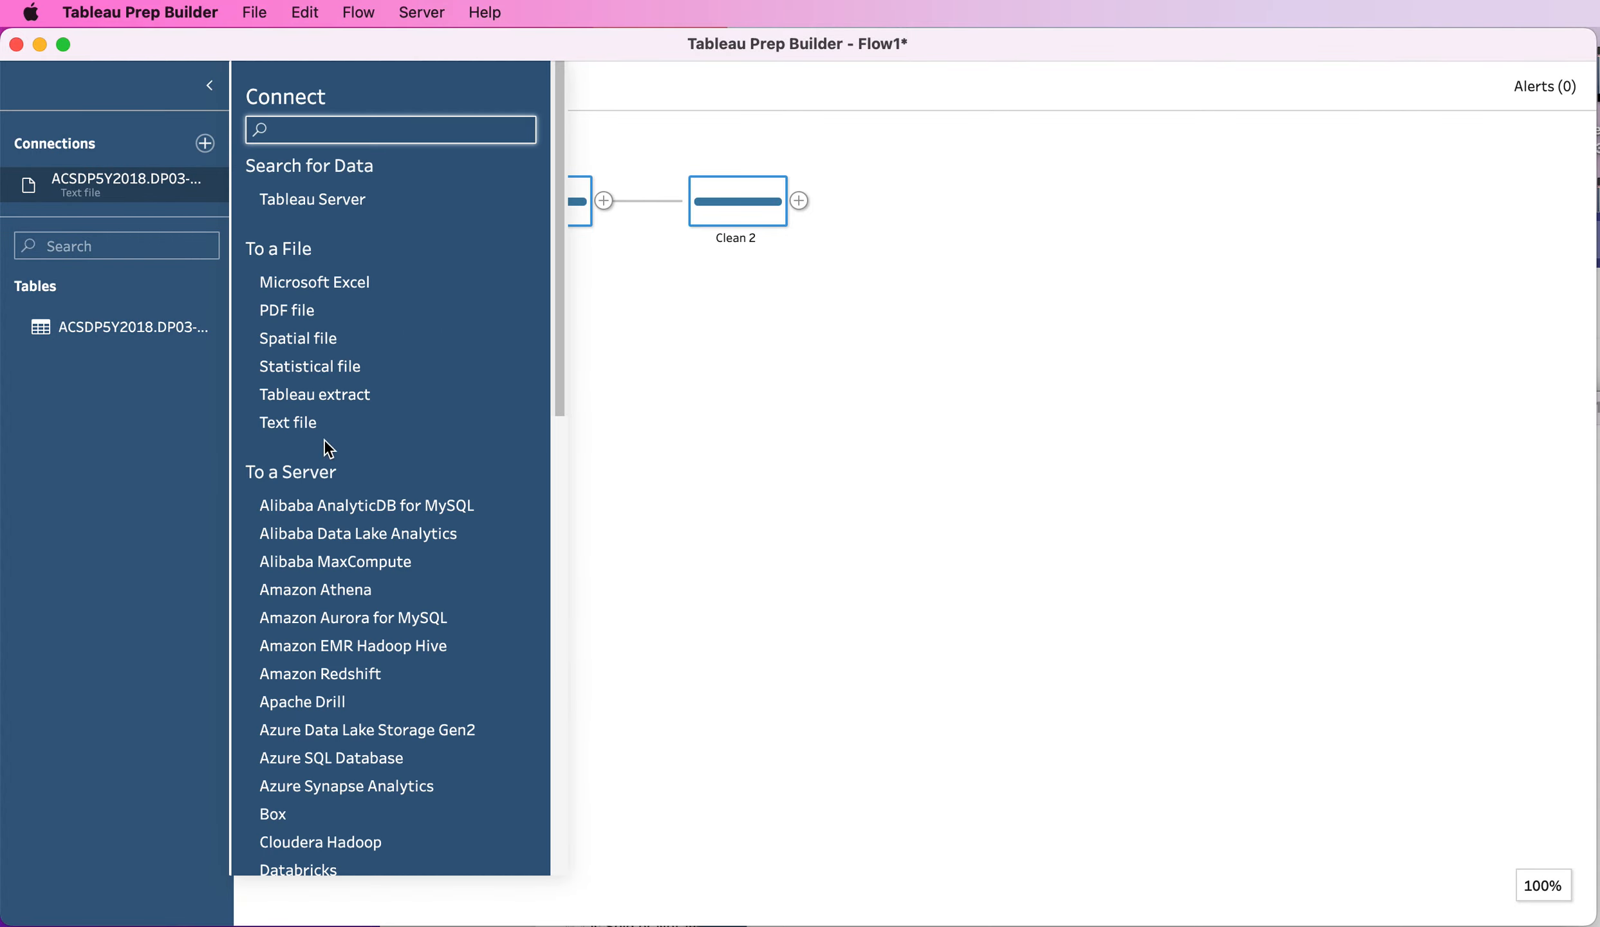
click(308, 423)
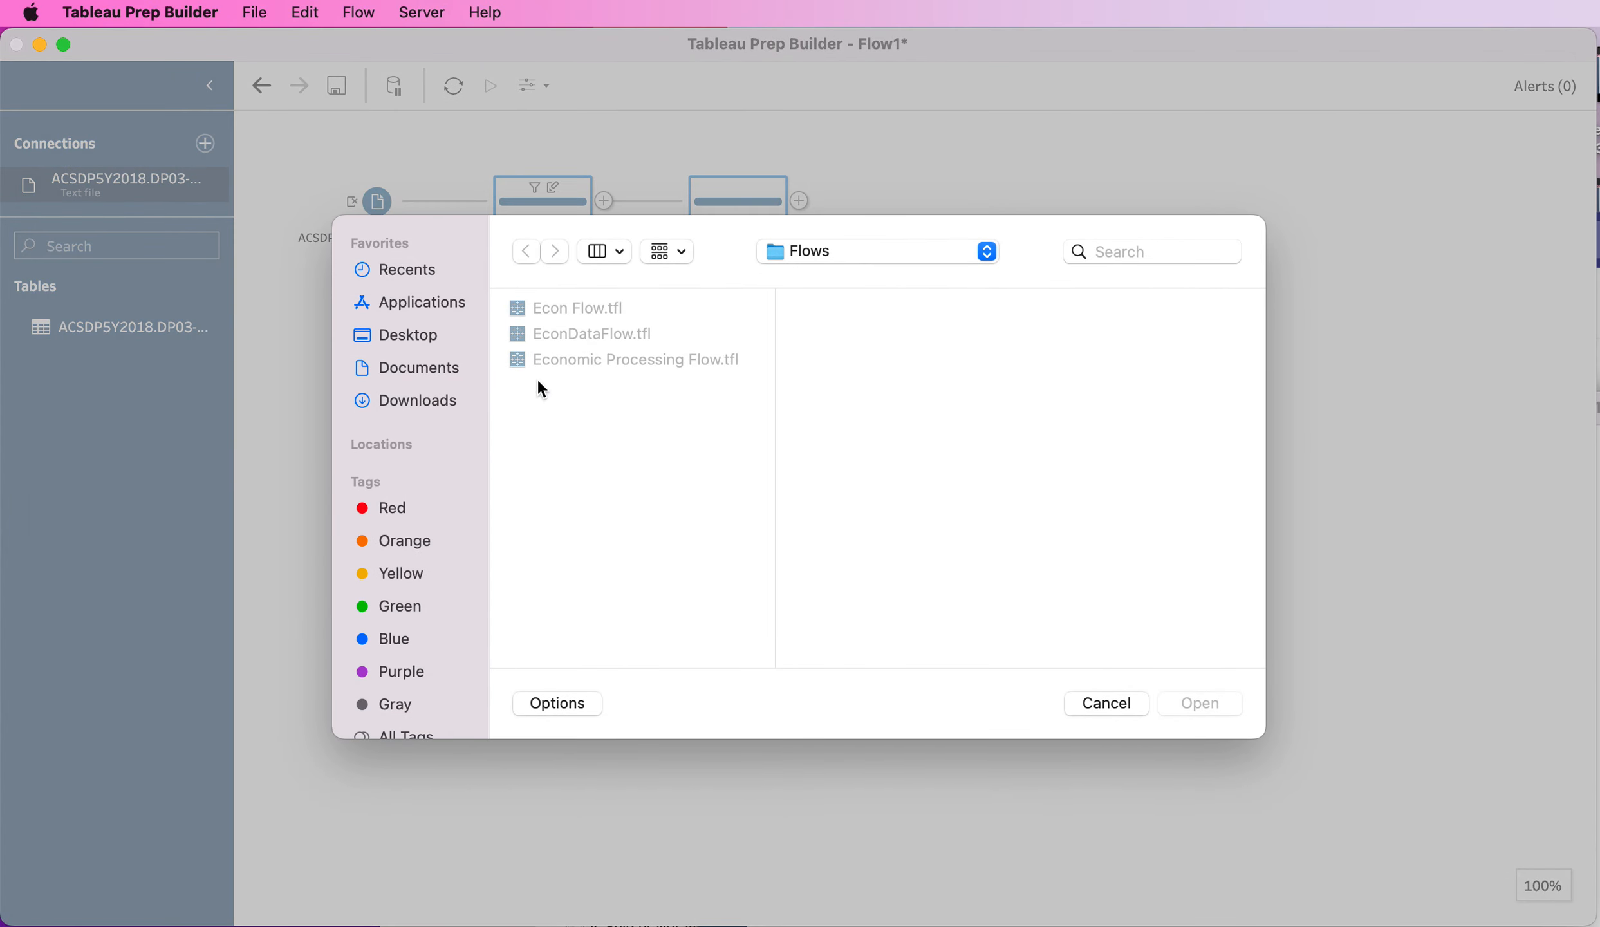
click(419, 407)
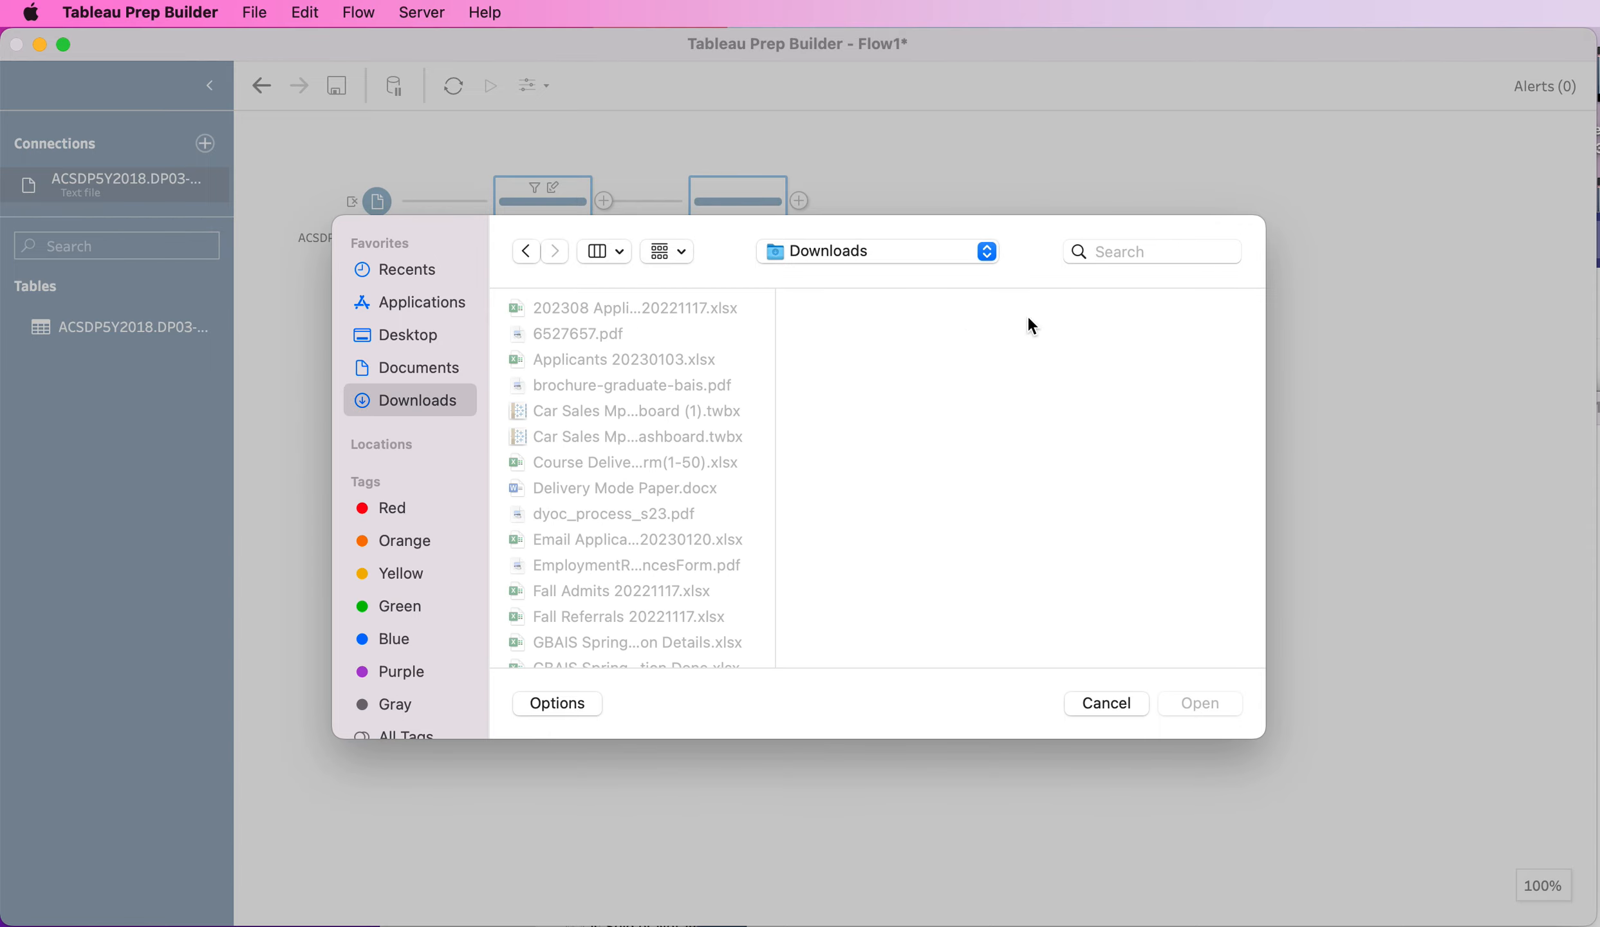
click(987, 252)
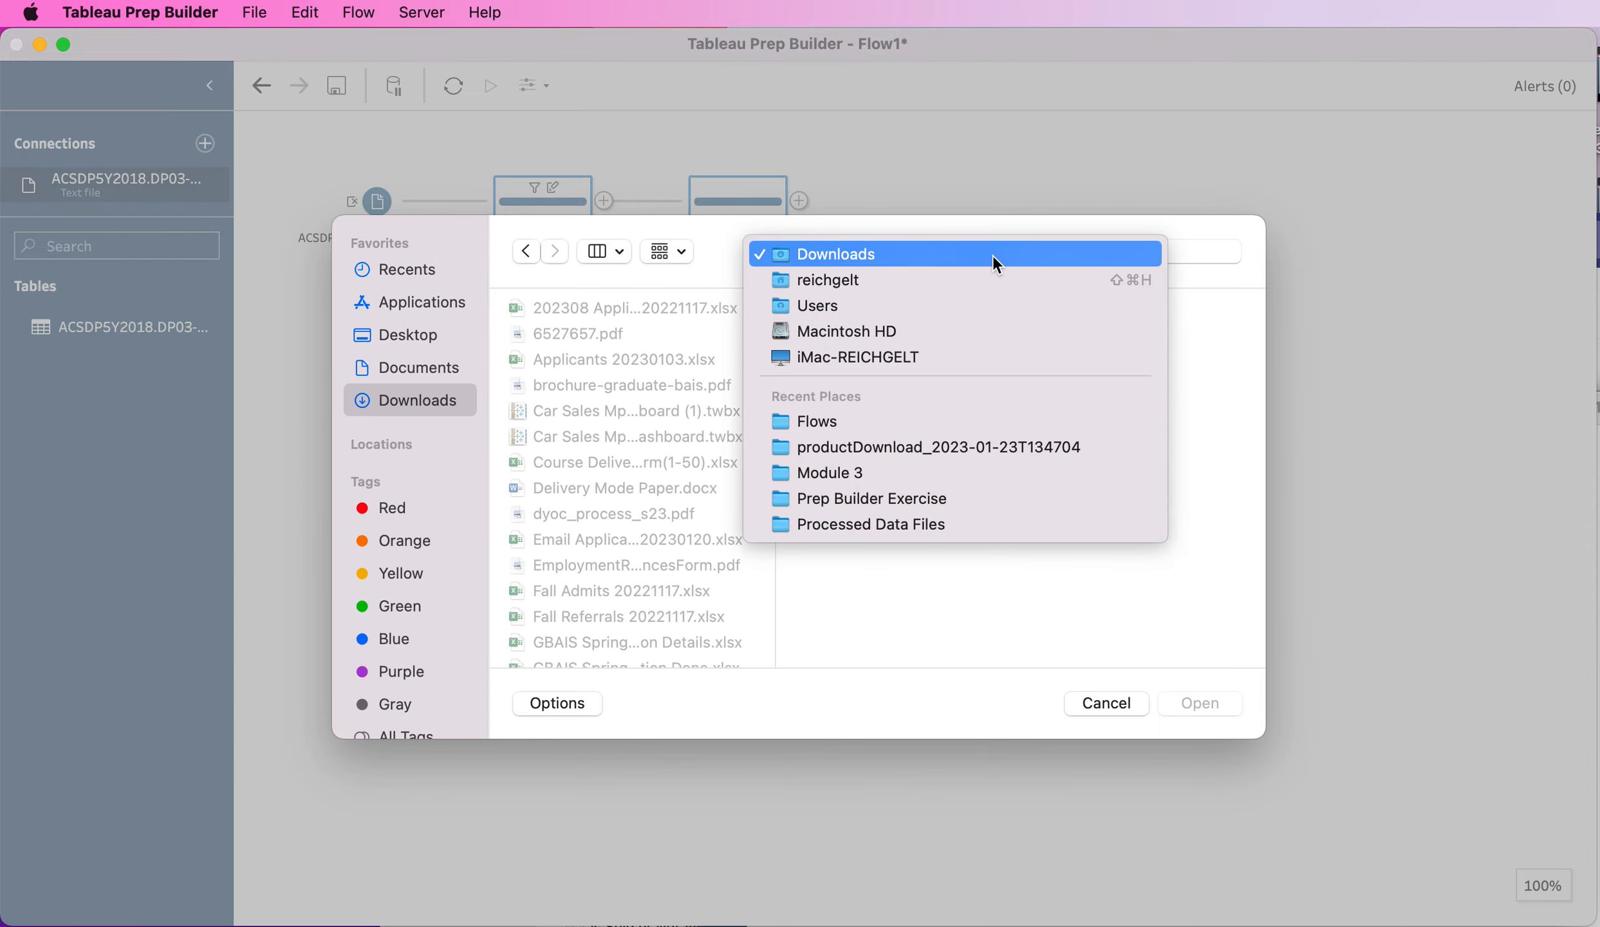
click(934, 448)
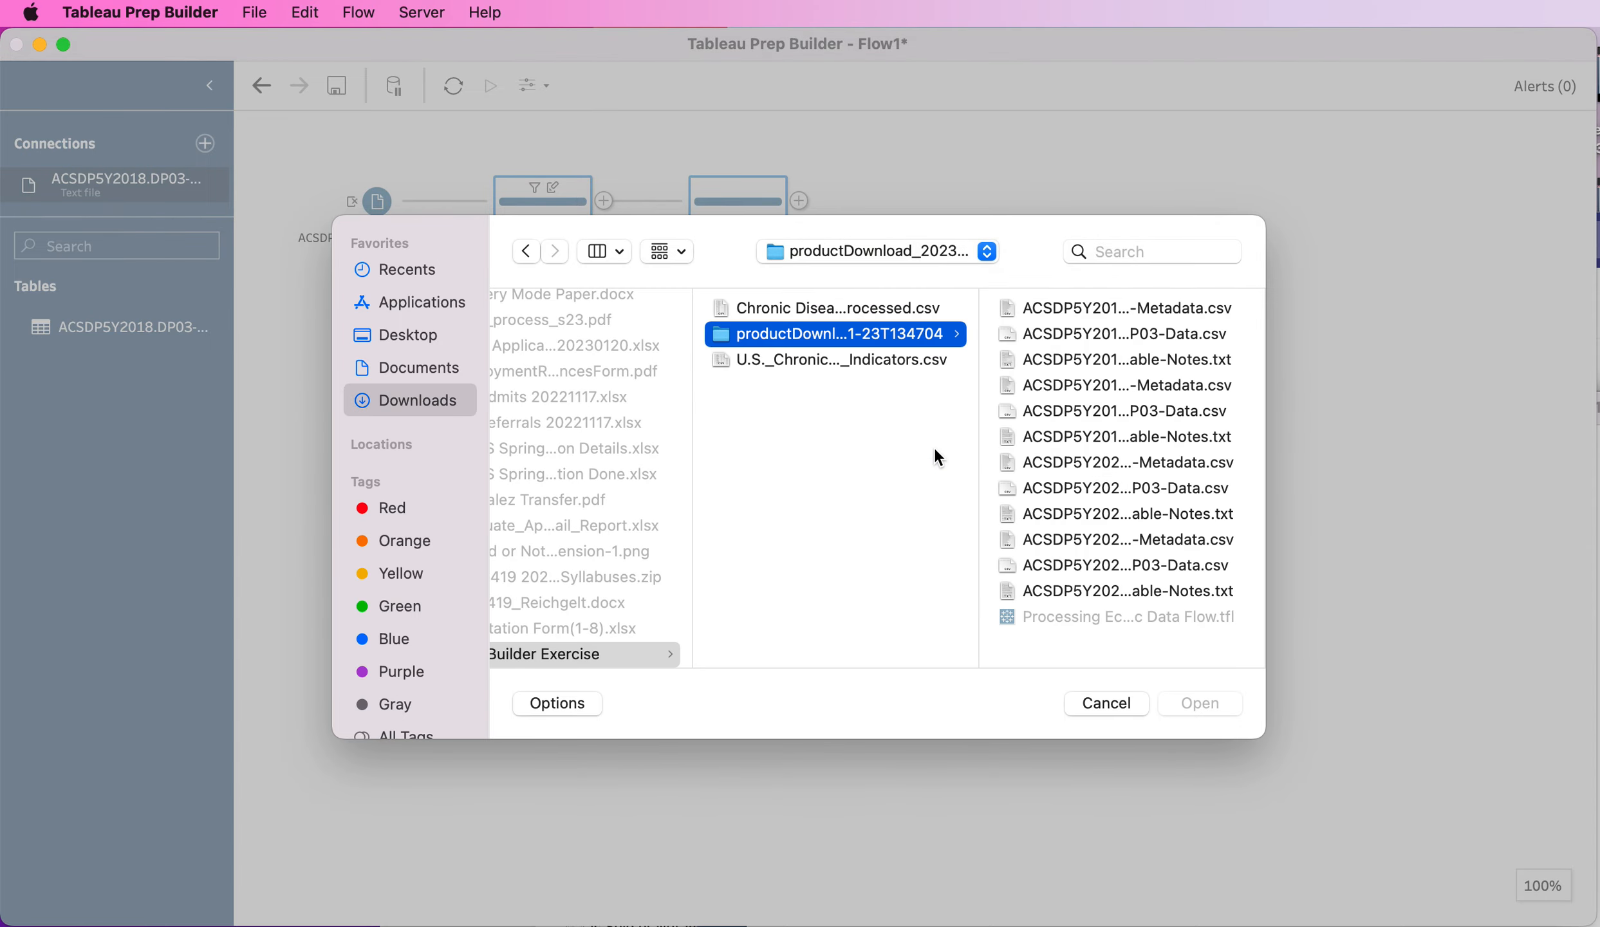
click(1101, 410)
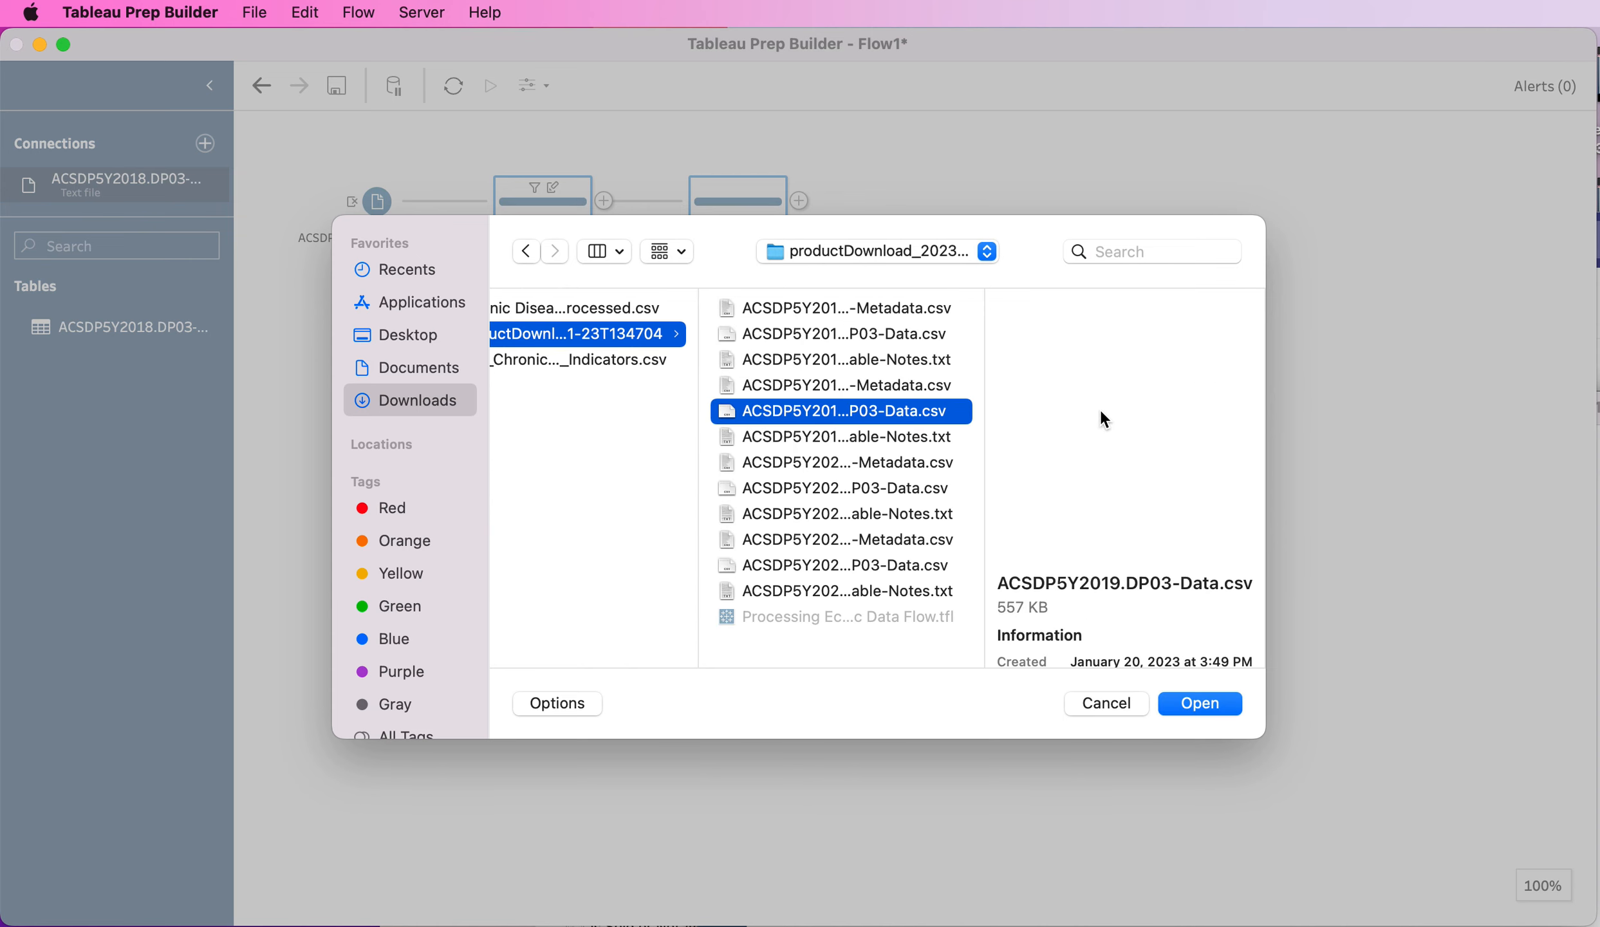
click(1198, 704)
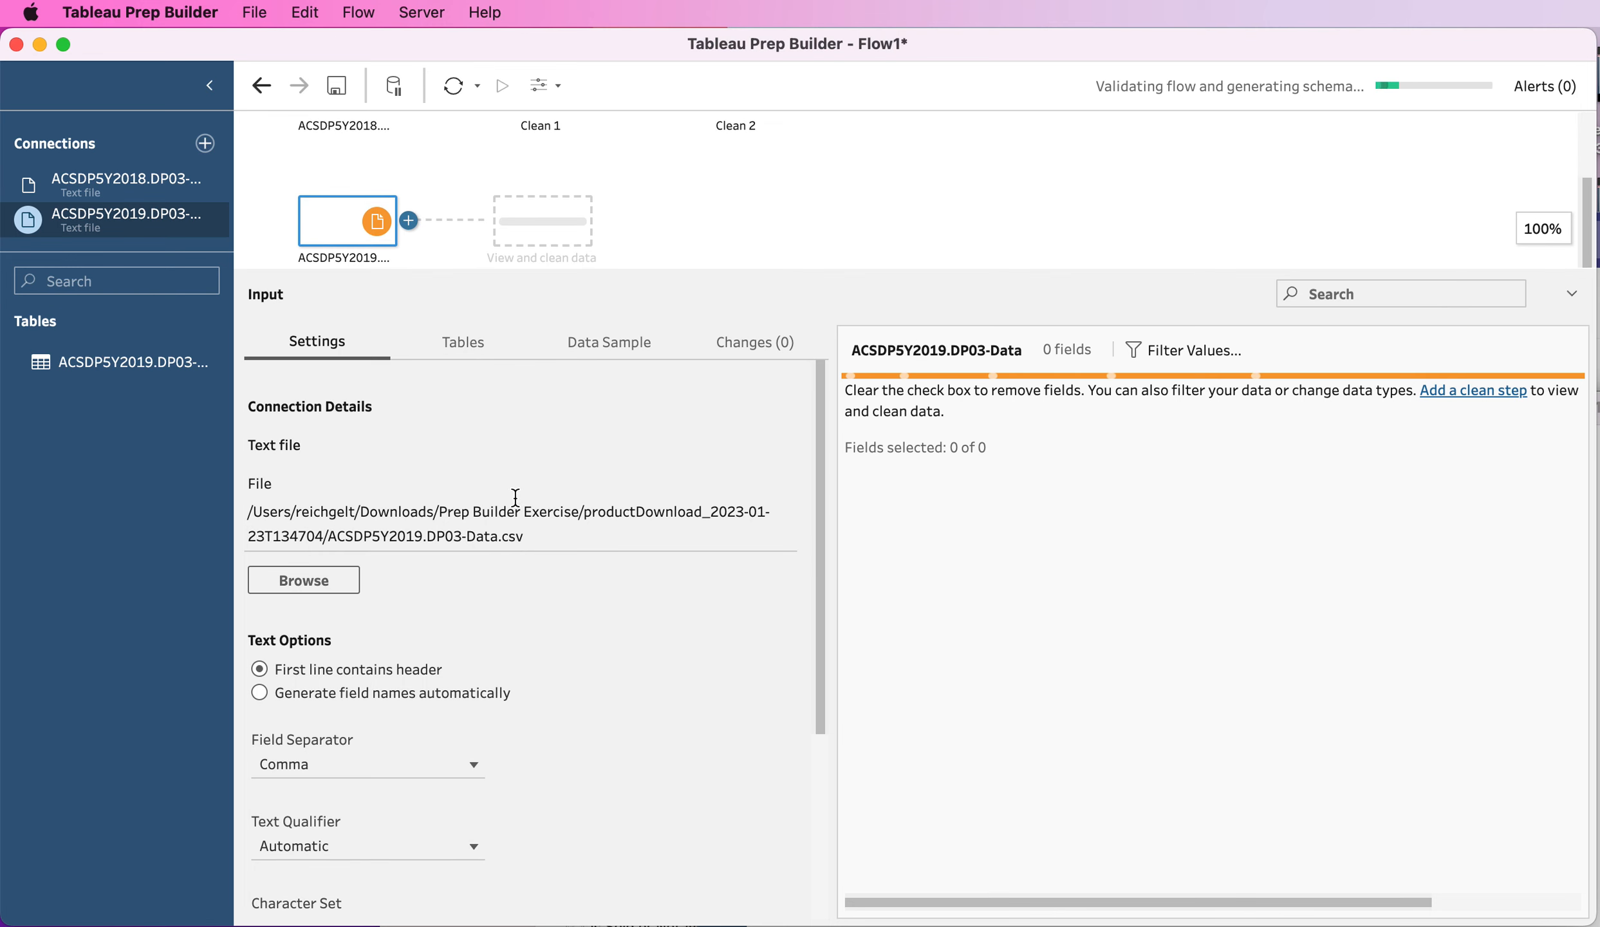
Step: Insert the saved Economic Processing Flow.tfl after the 2019 input
click(408, 220)
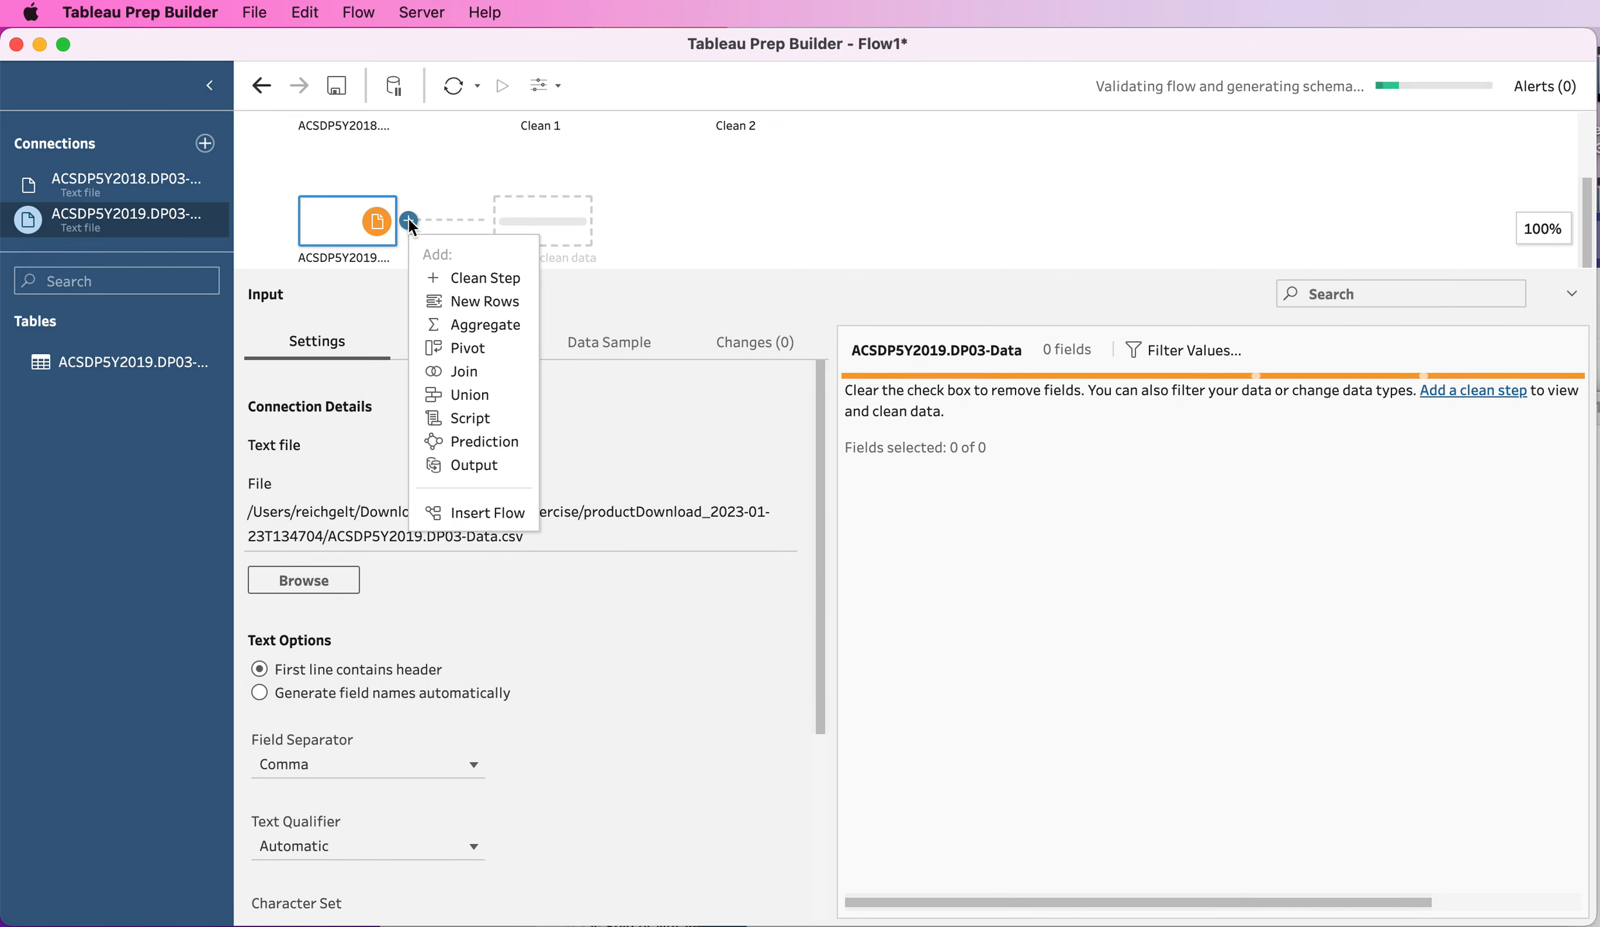
click(487, 508)
click(793, 544)
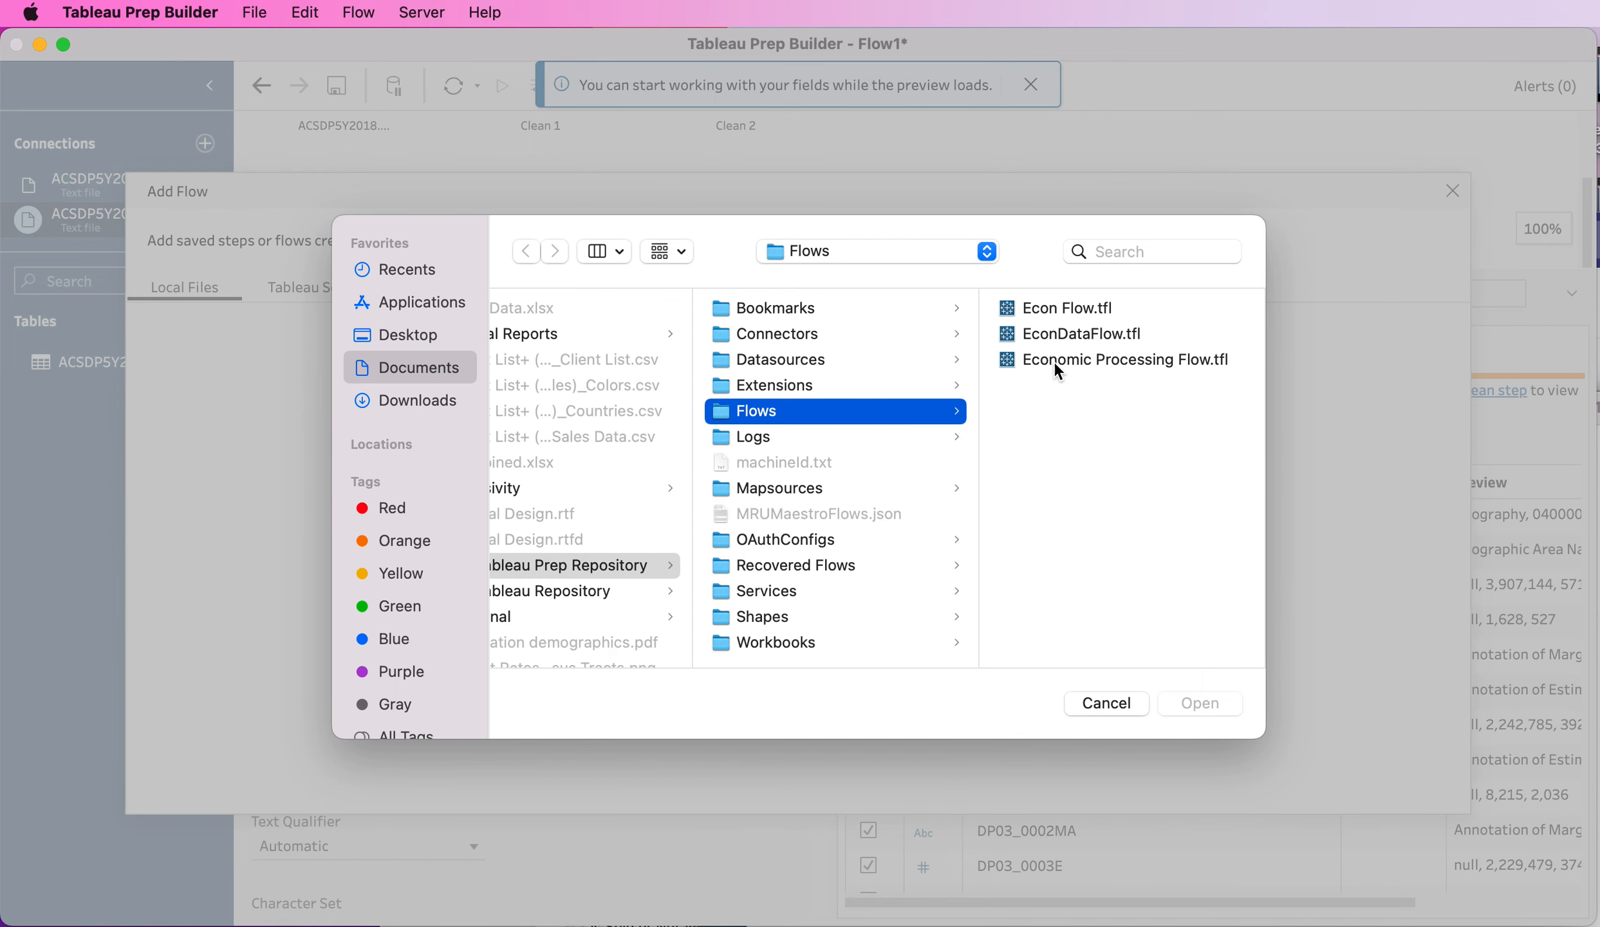
double_click(1060, 362)
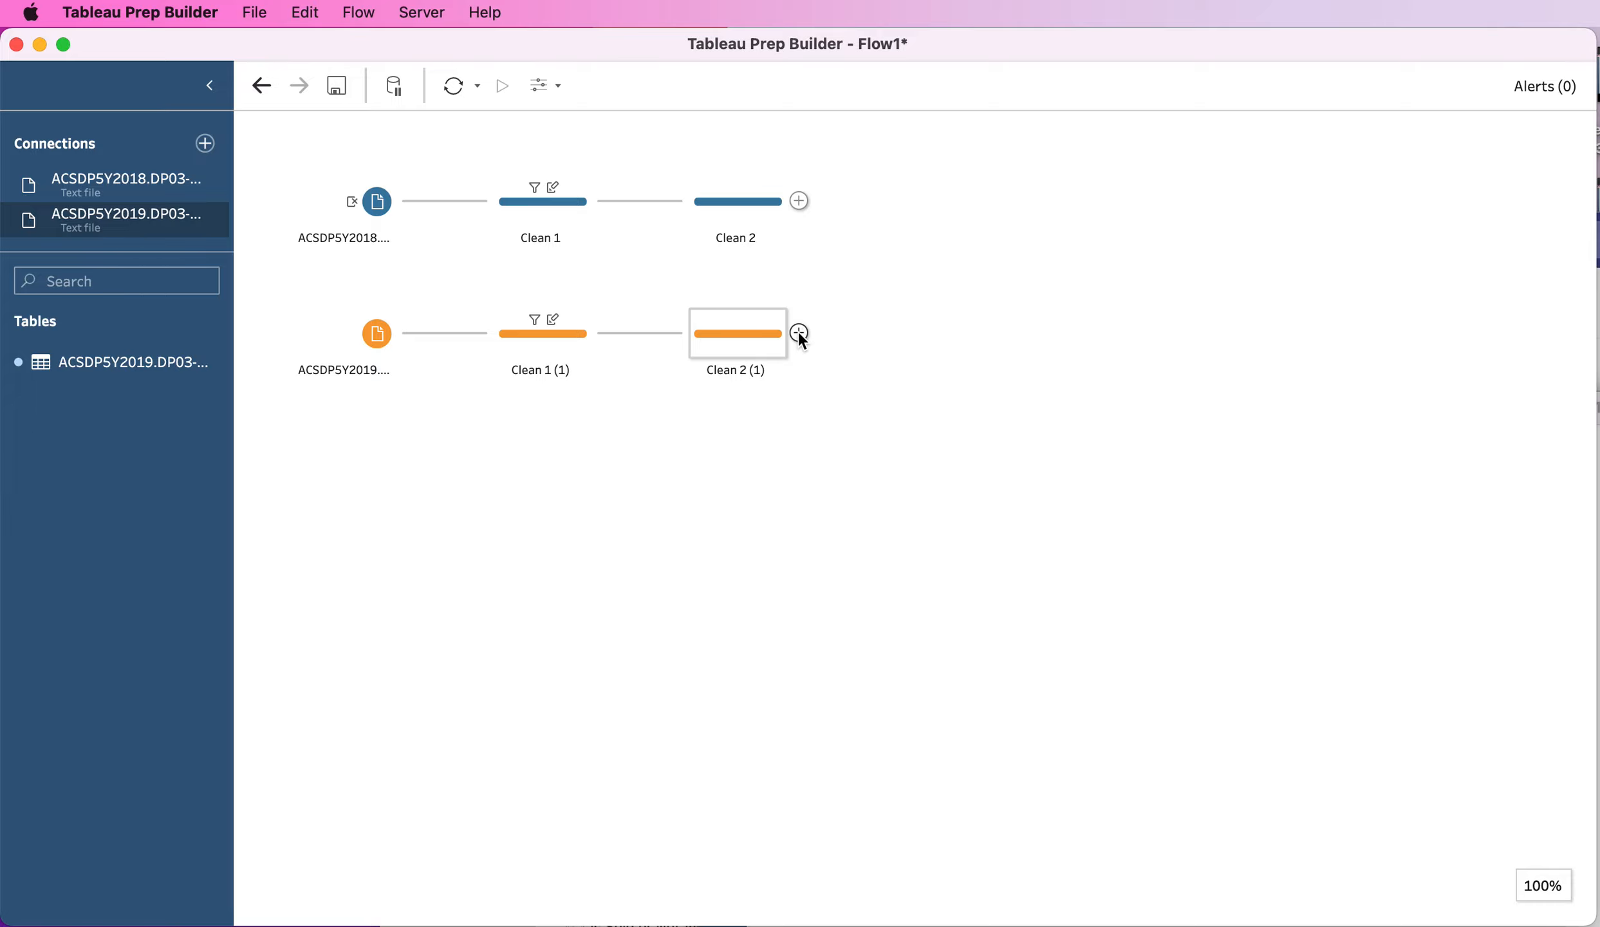
Step: Examine the fields and values in the last cleaning step of the 2019 branch
click(798, 332)
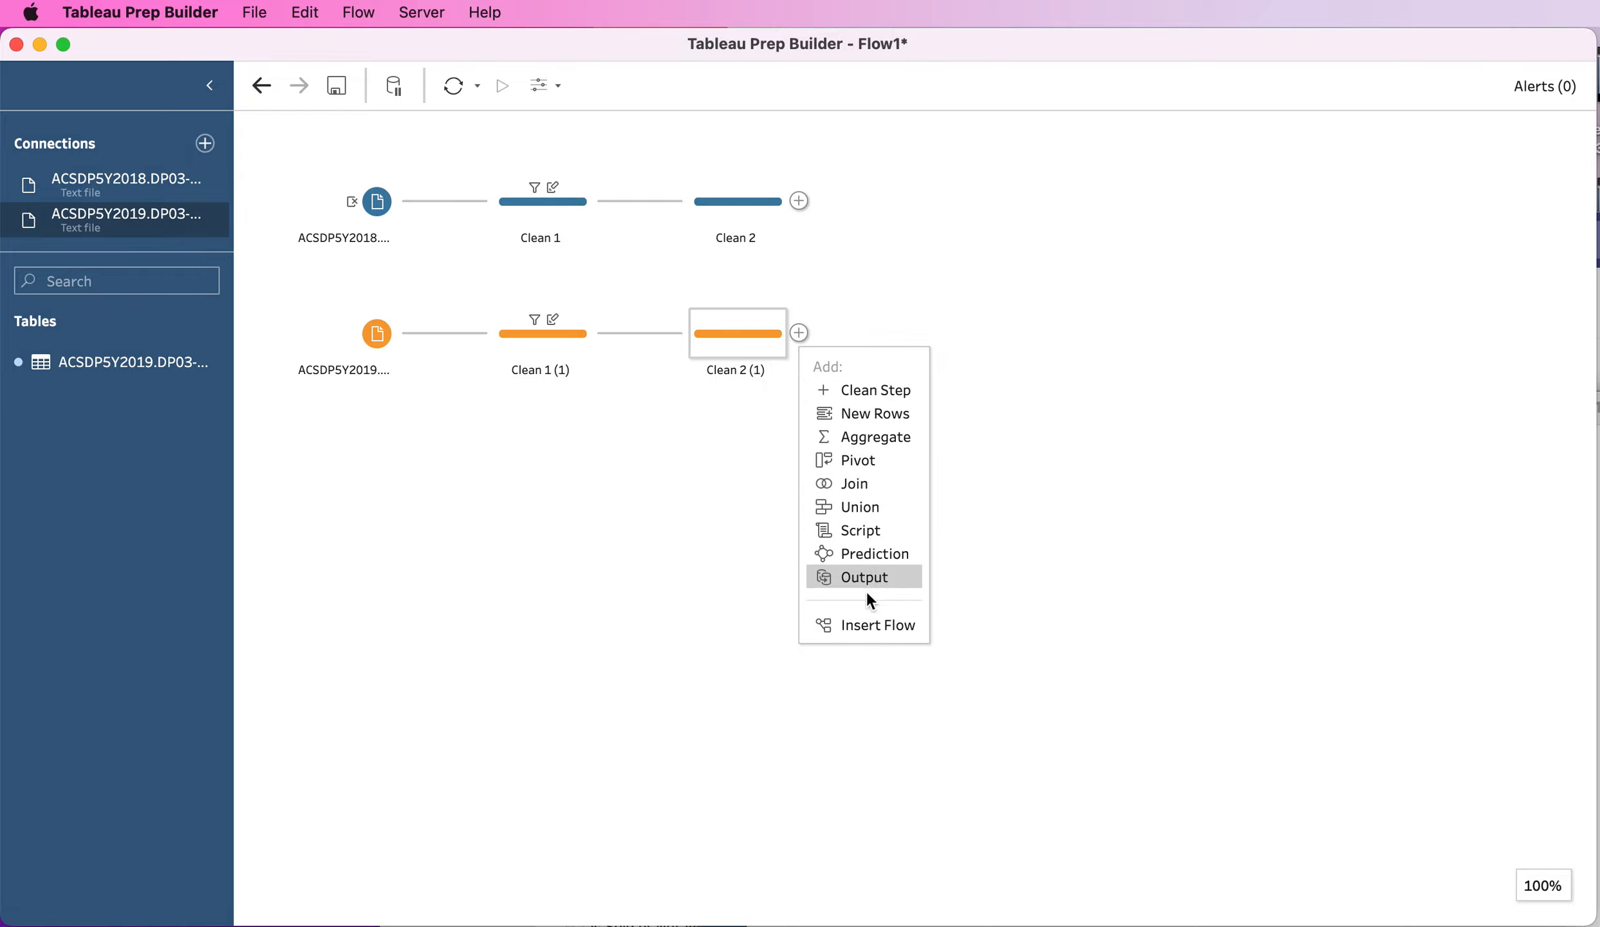
click(803, 331)
click(799, 329)
click(746, 333)
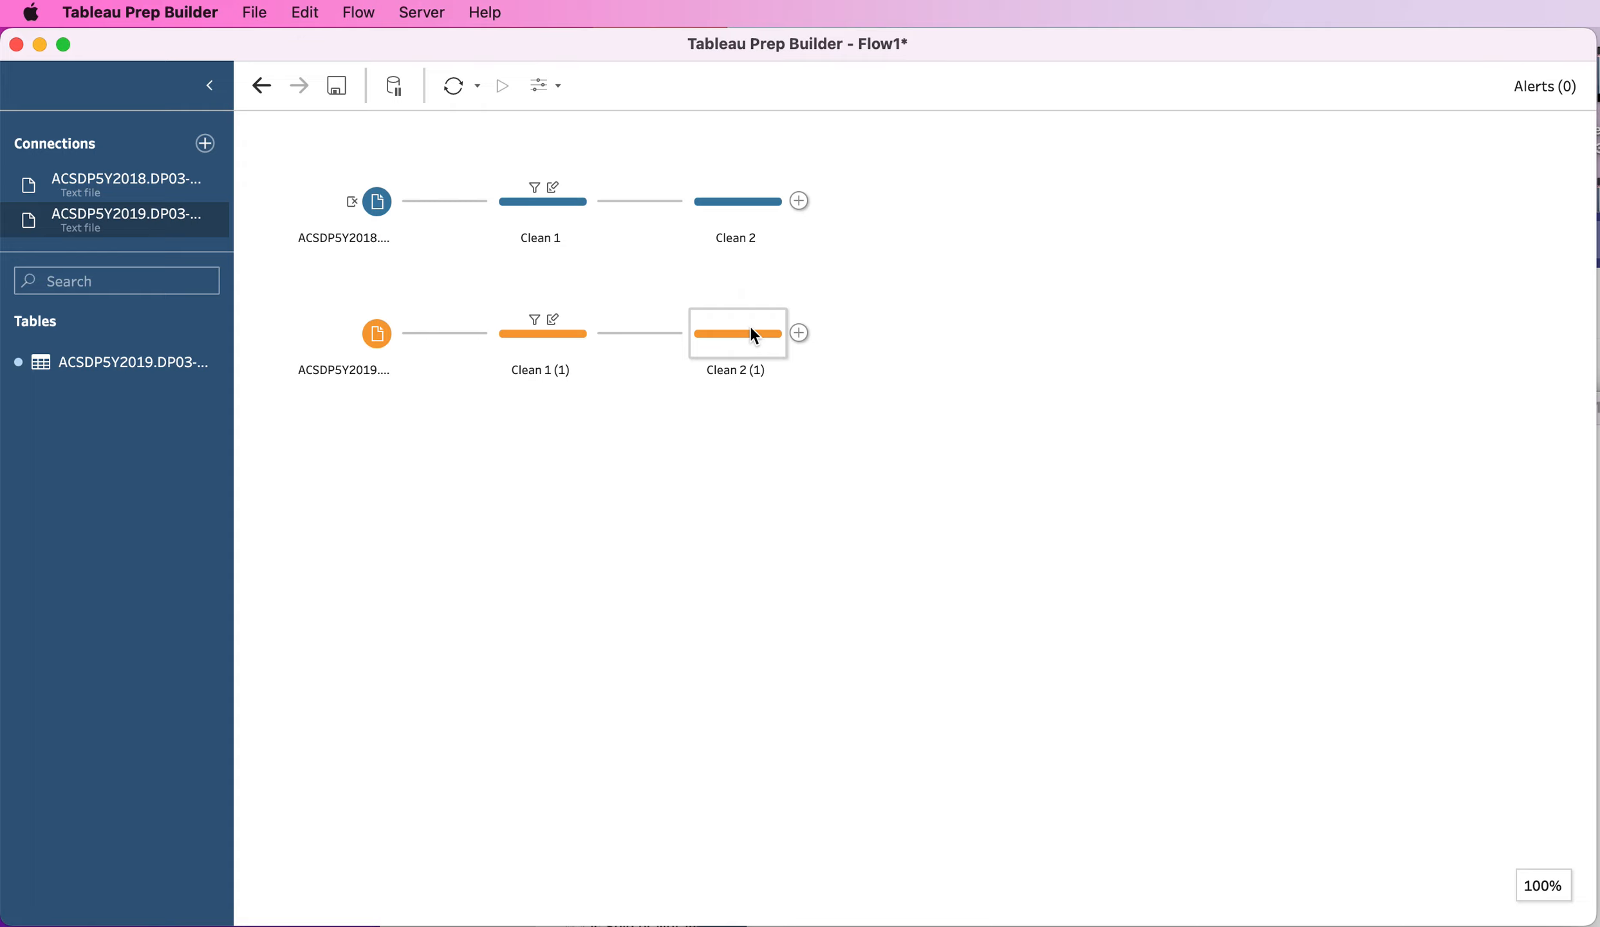
click(747, 329)
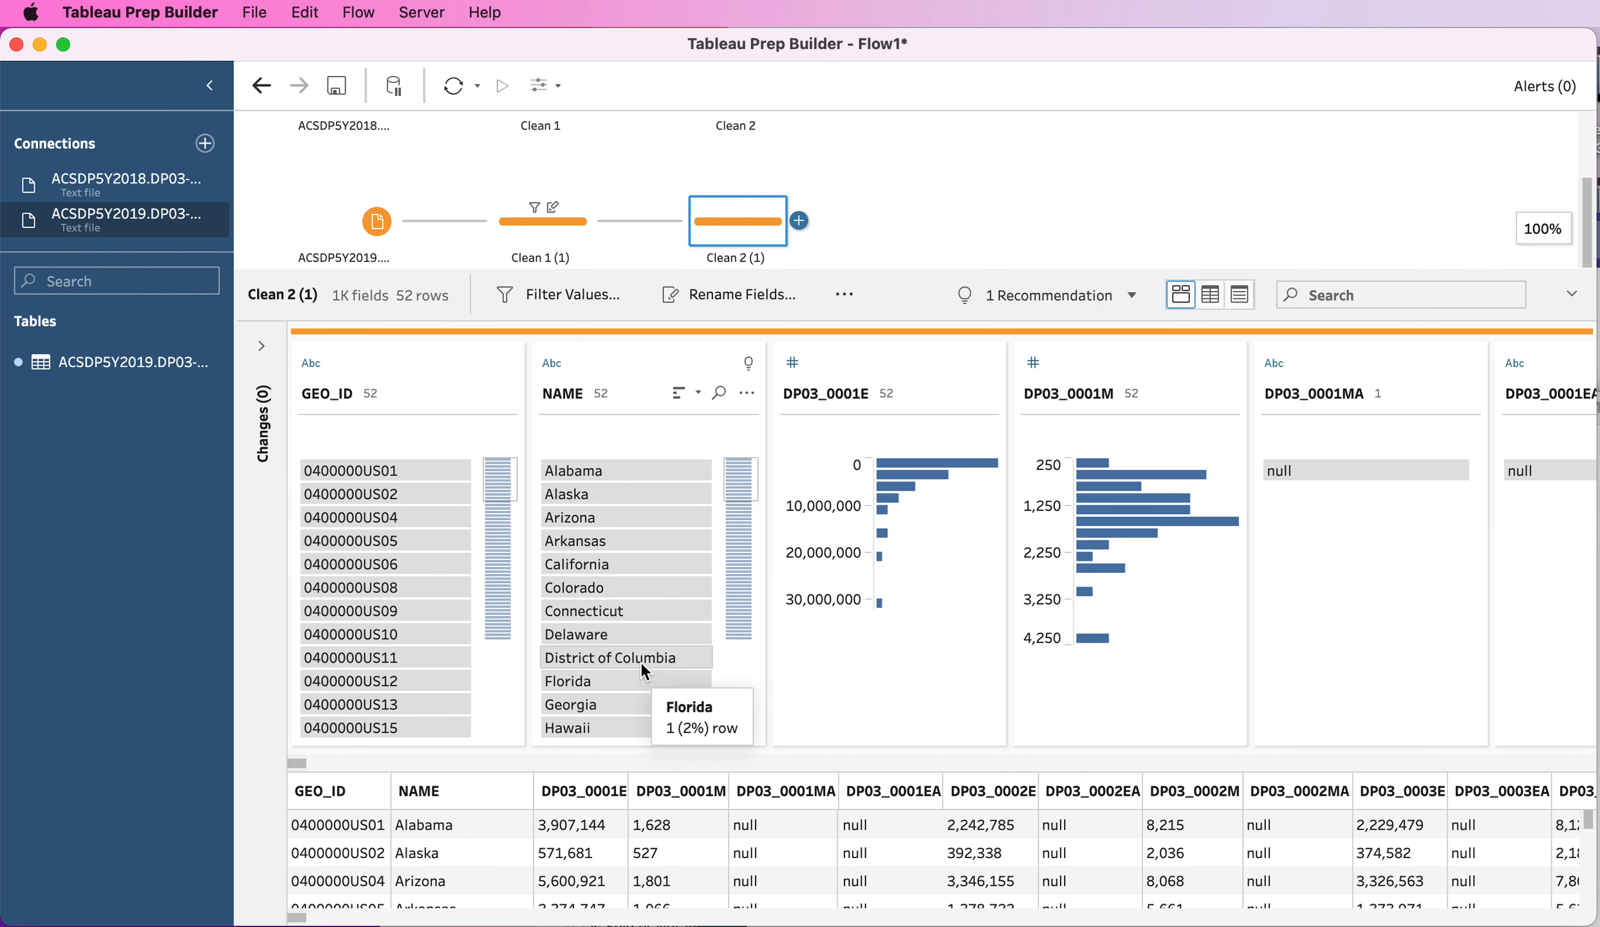
scroll(590, 714, down, 3)
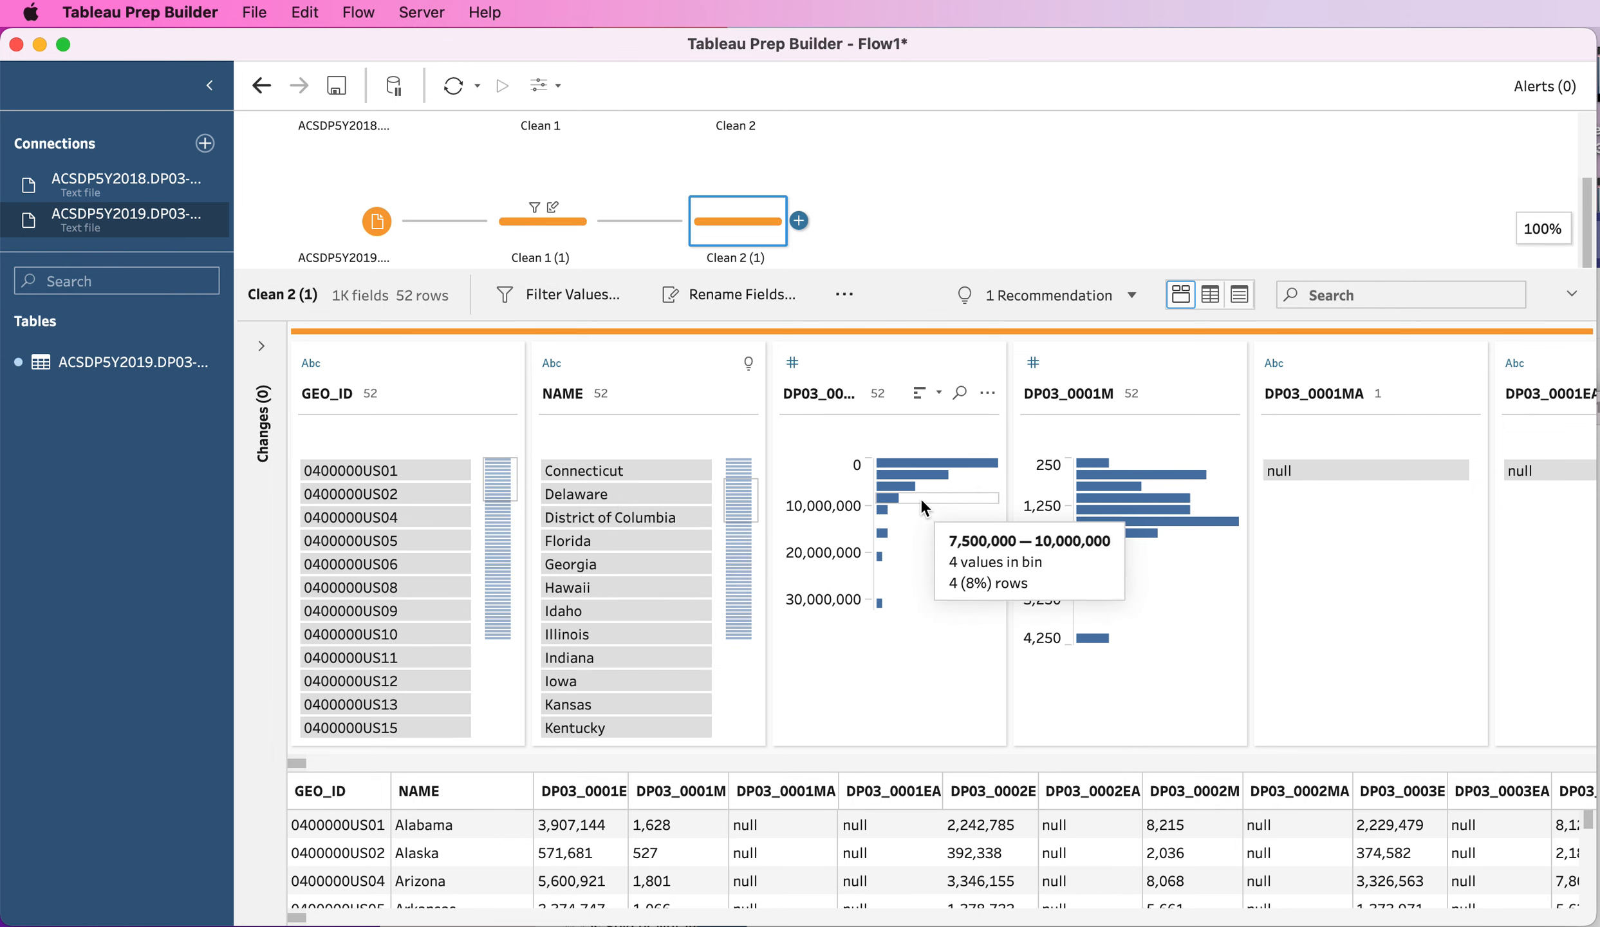
scroll(1192, 472, right, 6)
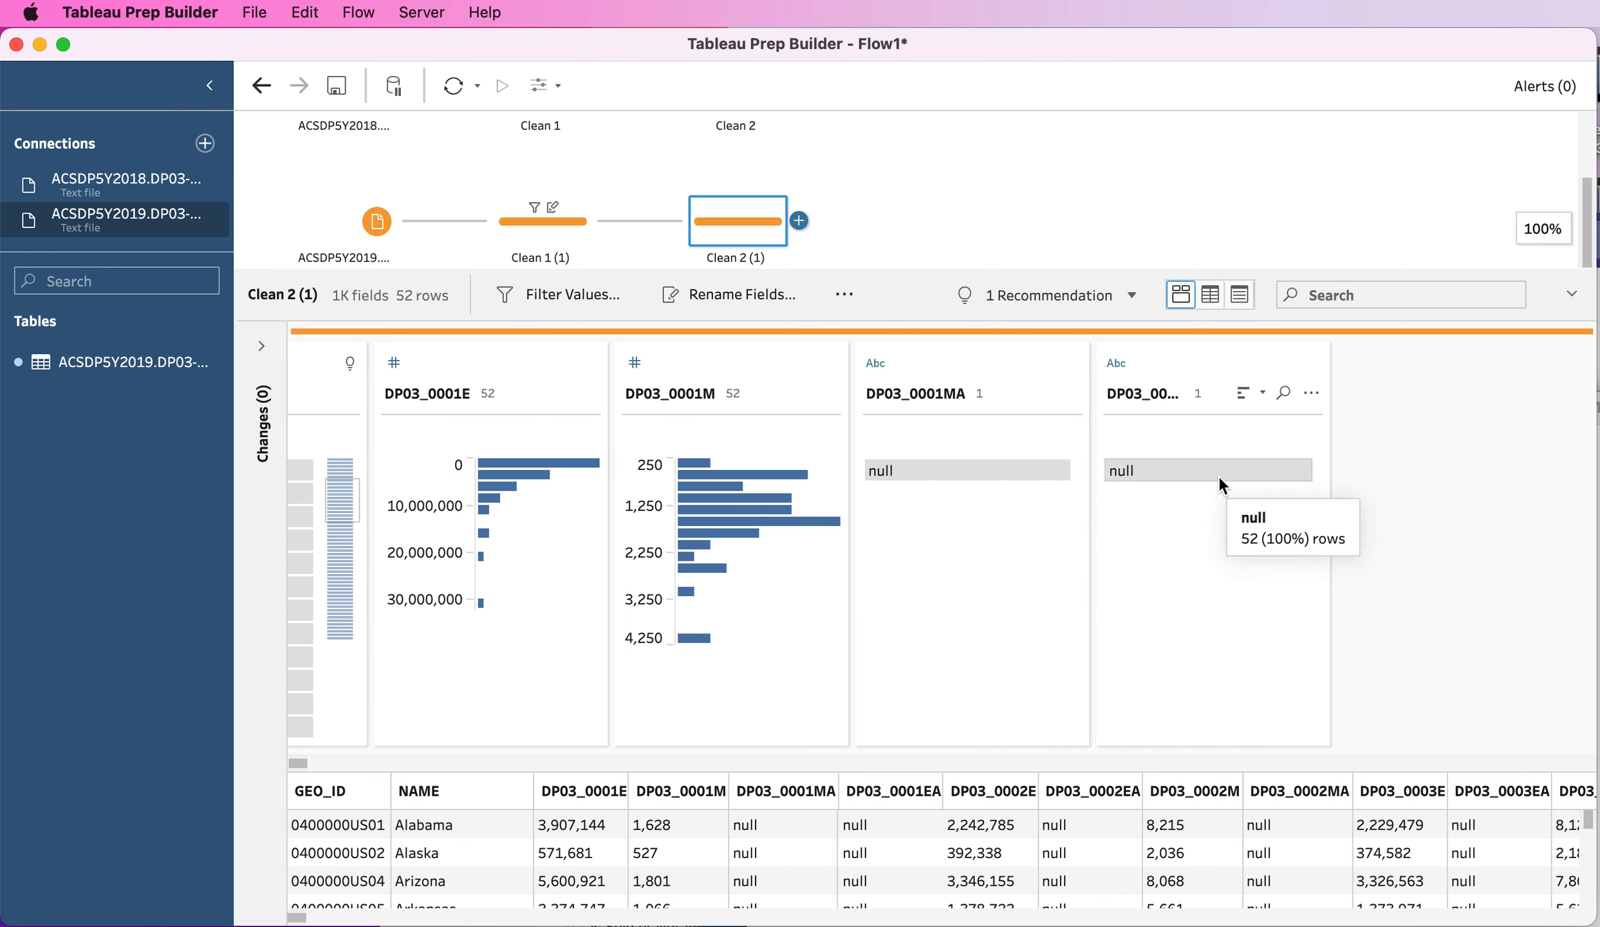
scroll(862, 434, right, 10)
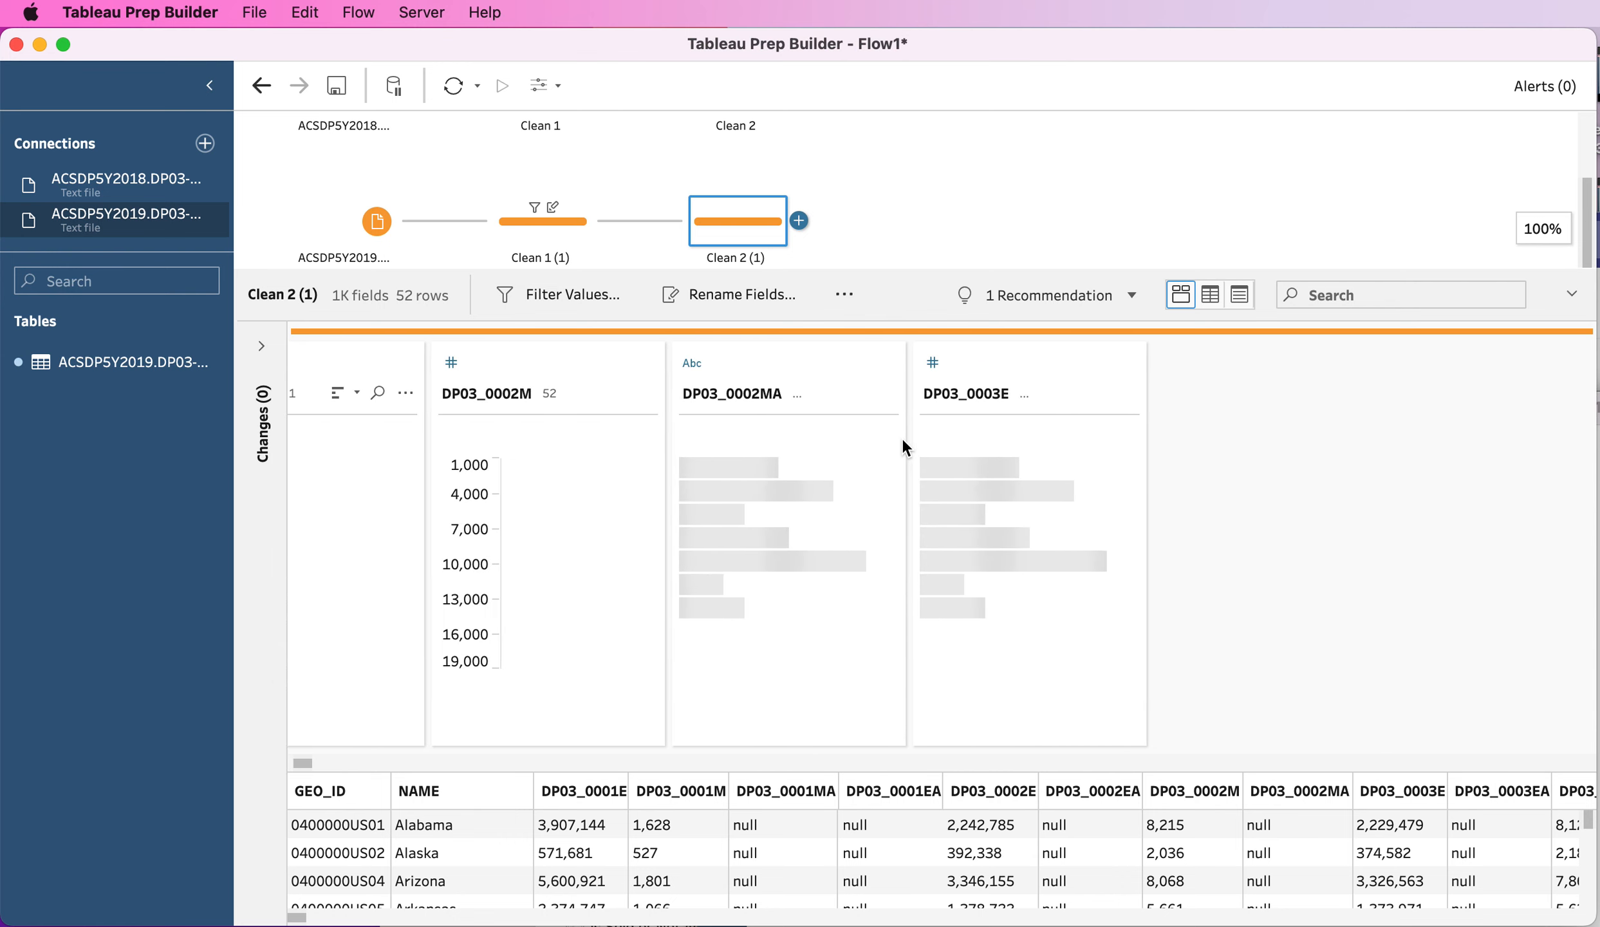
Step: Review the value distributions of the DP03_0002 through DP03_0005 fields in the Clean 2 (1) step
scroll(901, 444, right, 6)
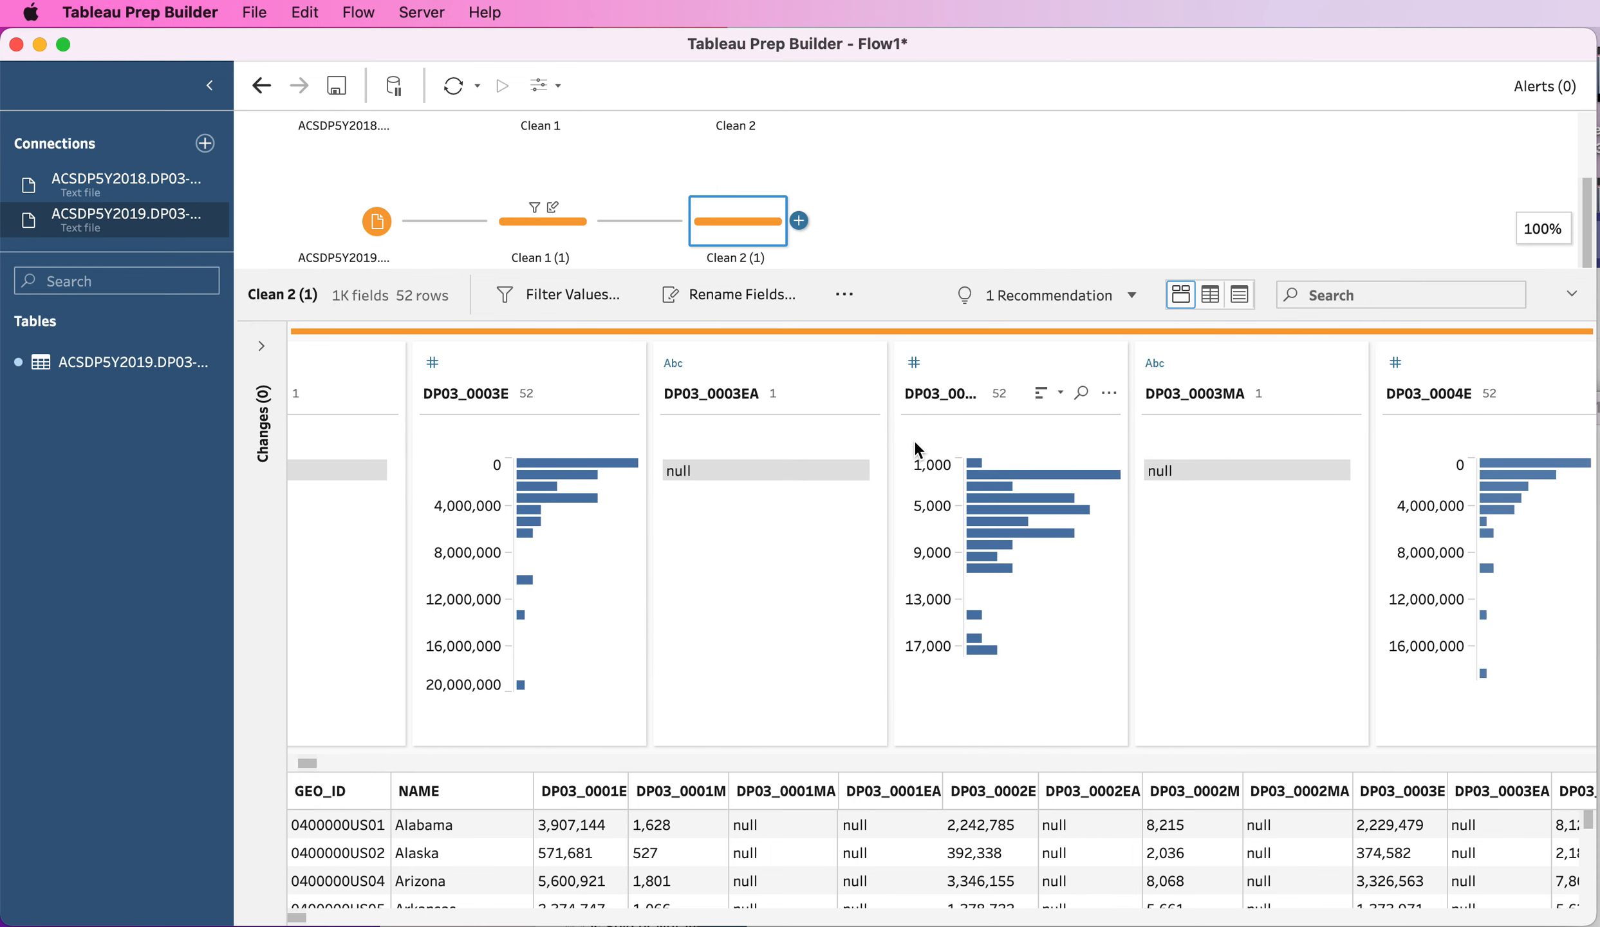
scroll(914, 442, right, 14)
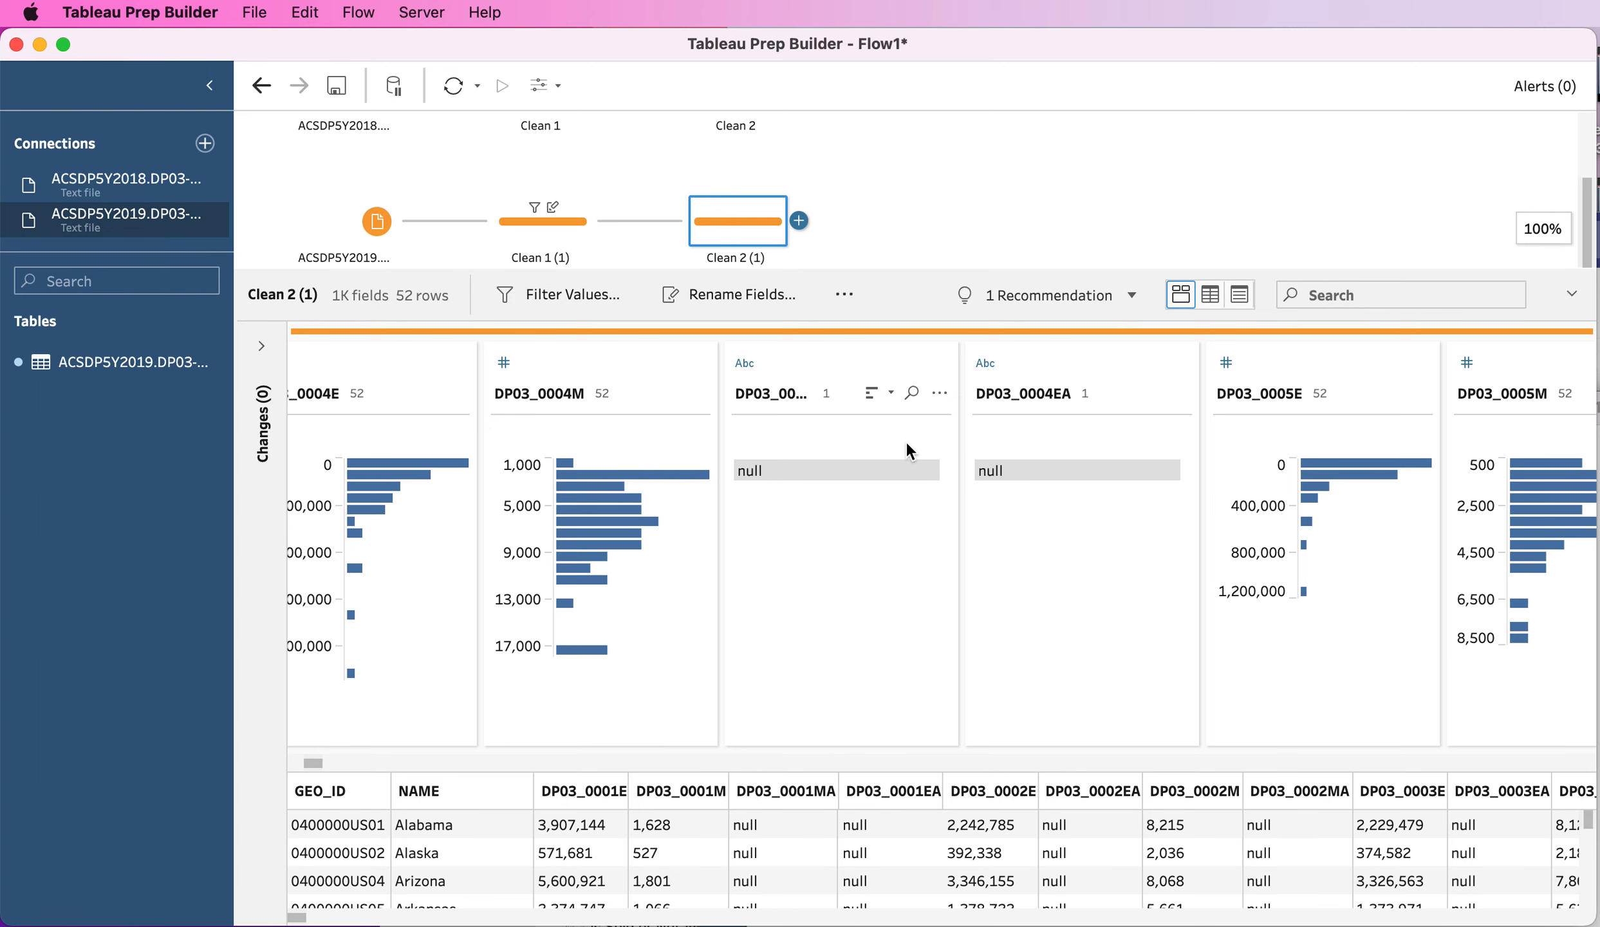
scroll(708, 495, left, 10)
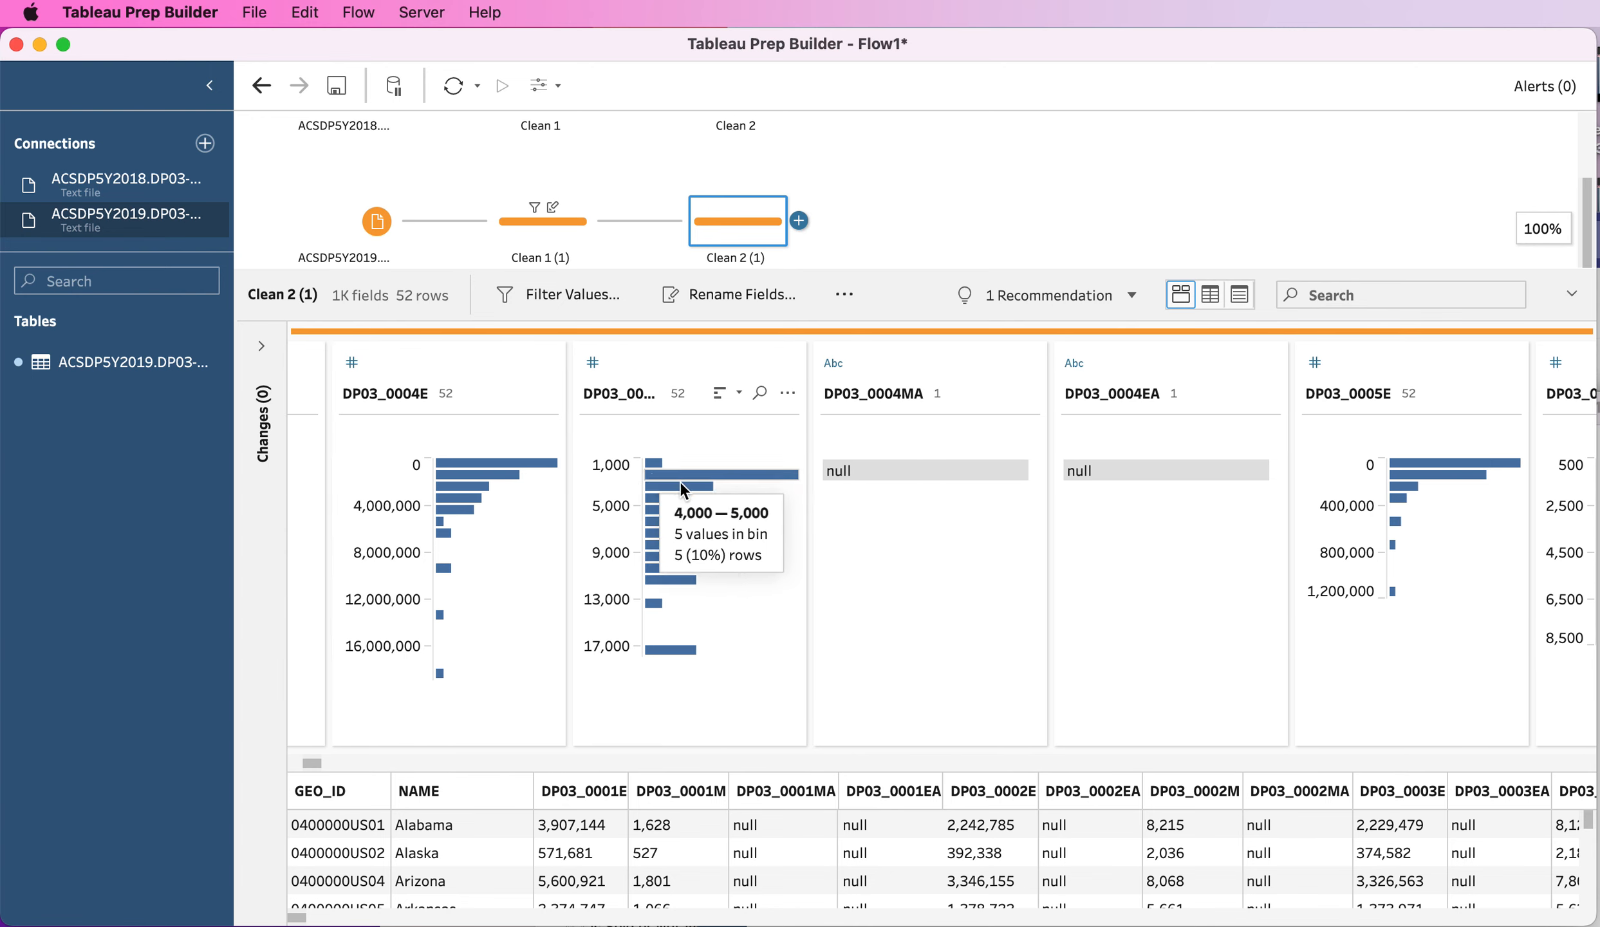
scroll(717, 490, left, 5)
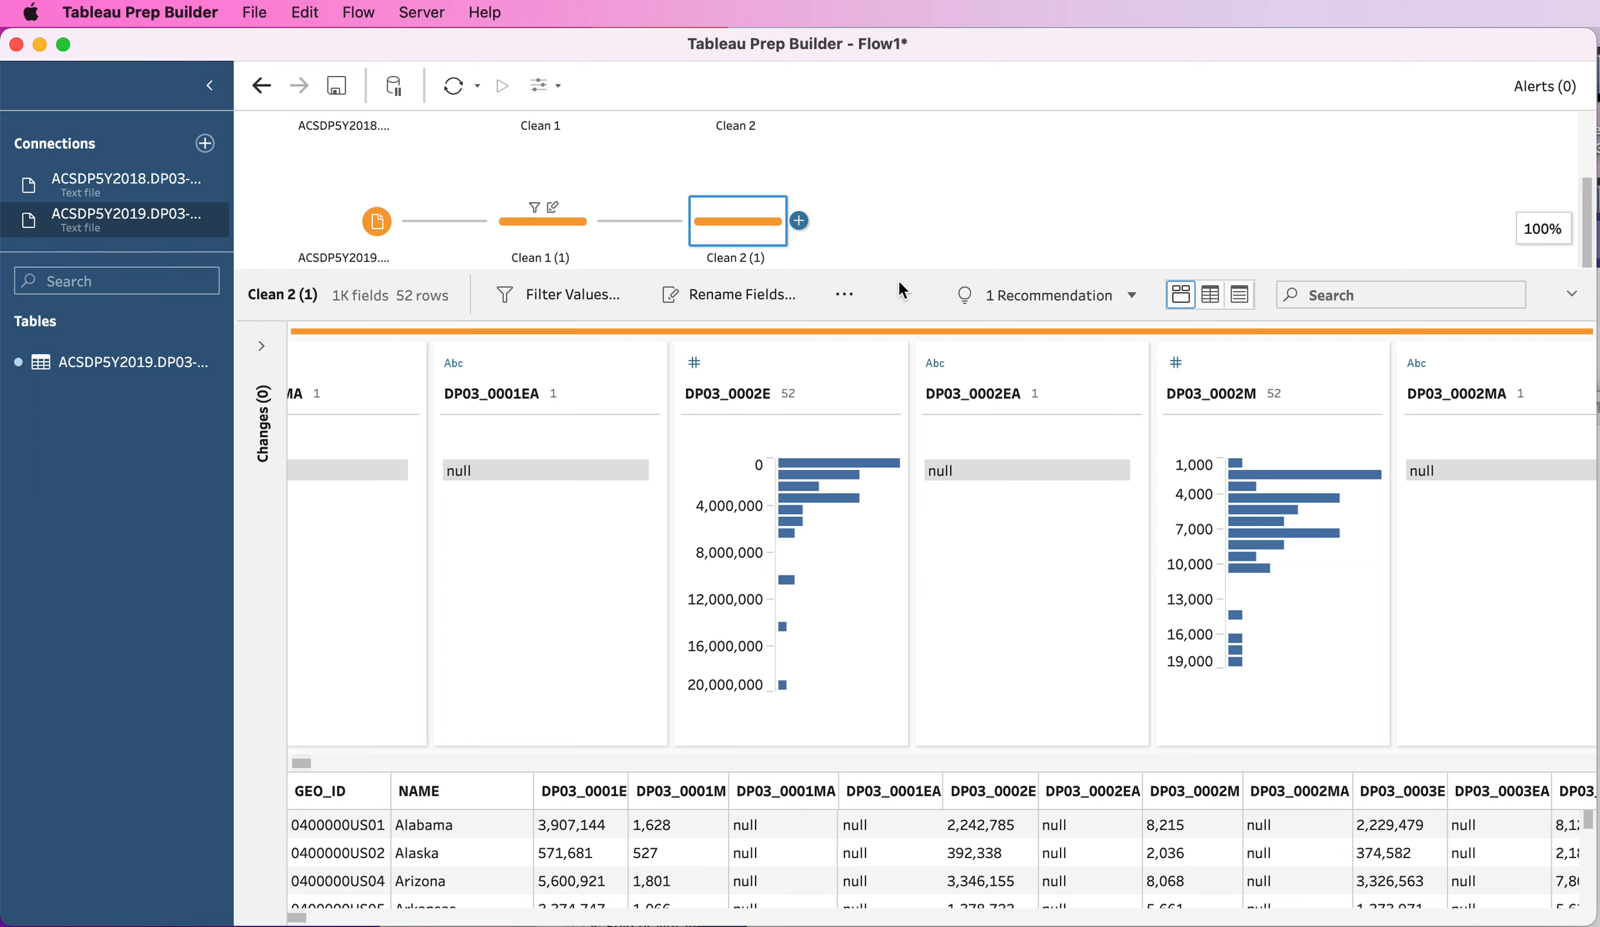
Step: Put away the two-branch flow and the start page, and switch to the flow containing only the 2018 input and Clean 1
click(40, 43)
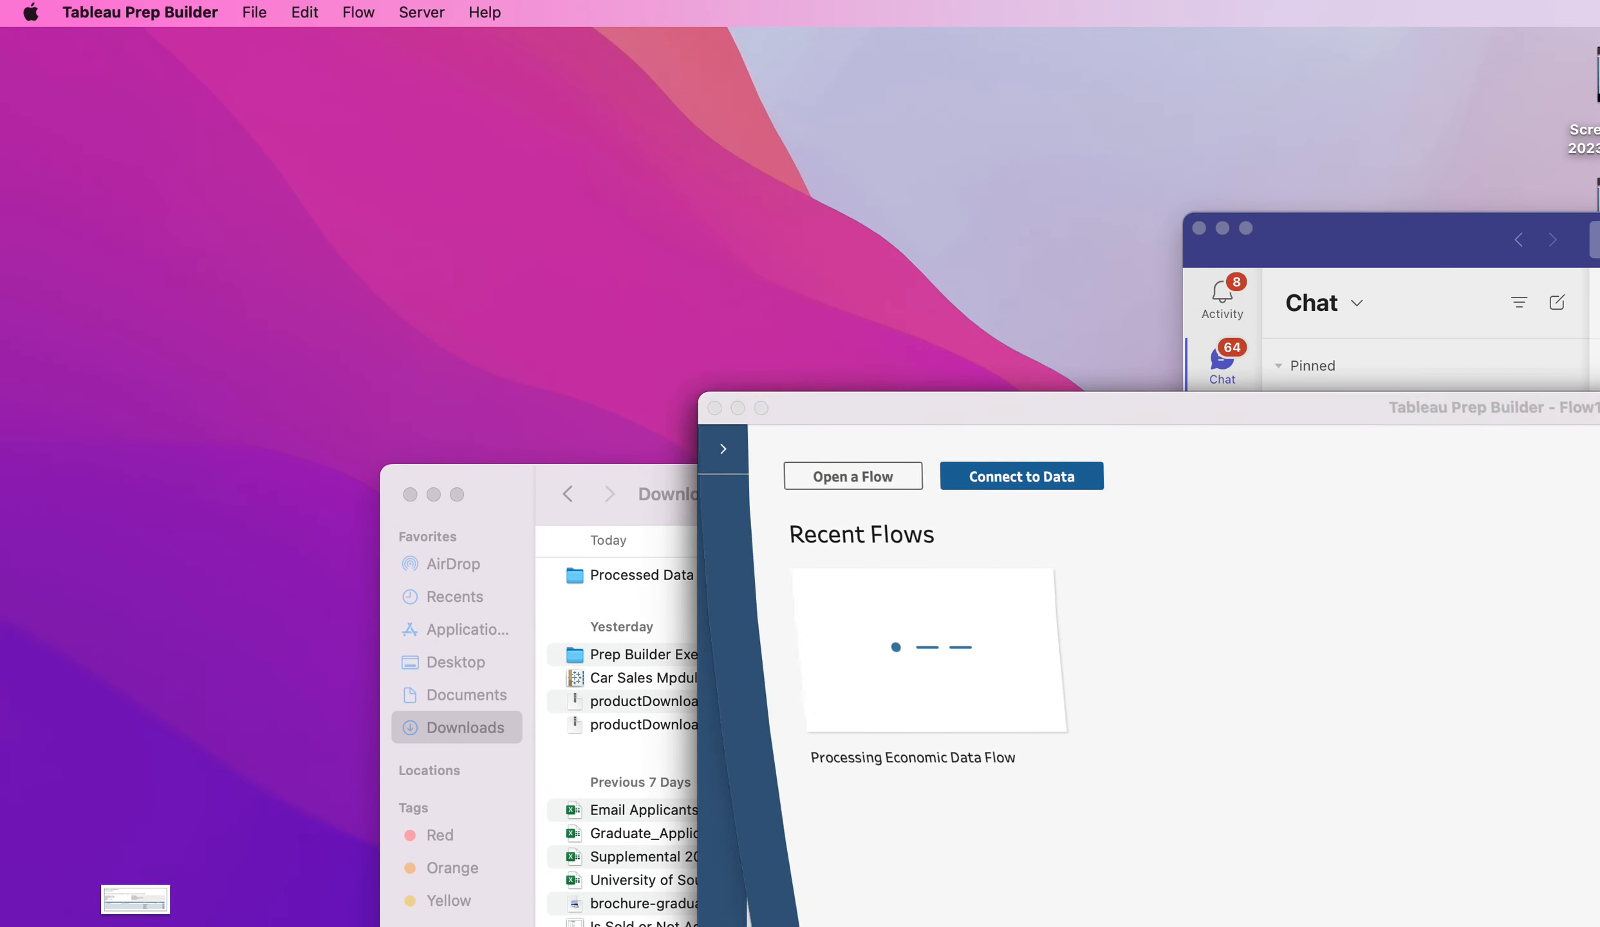
drag(1271, 420, 577, 18)
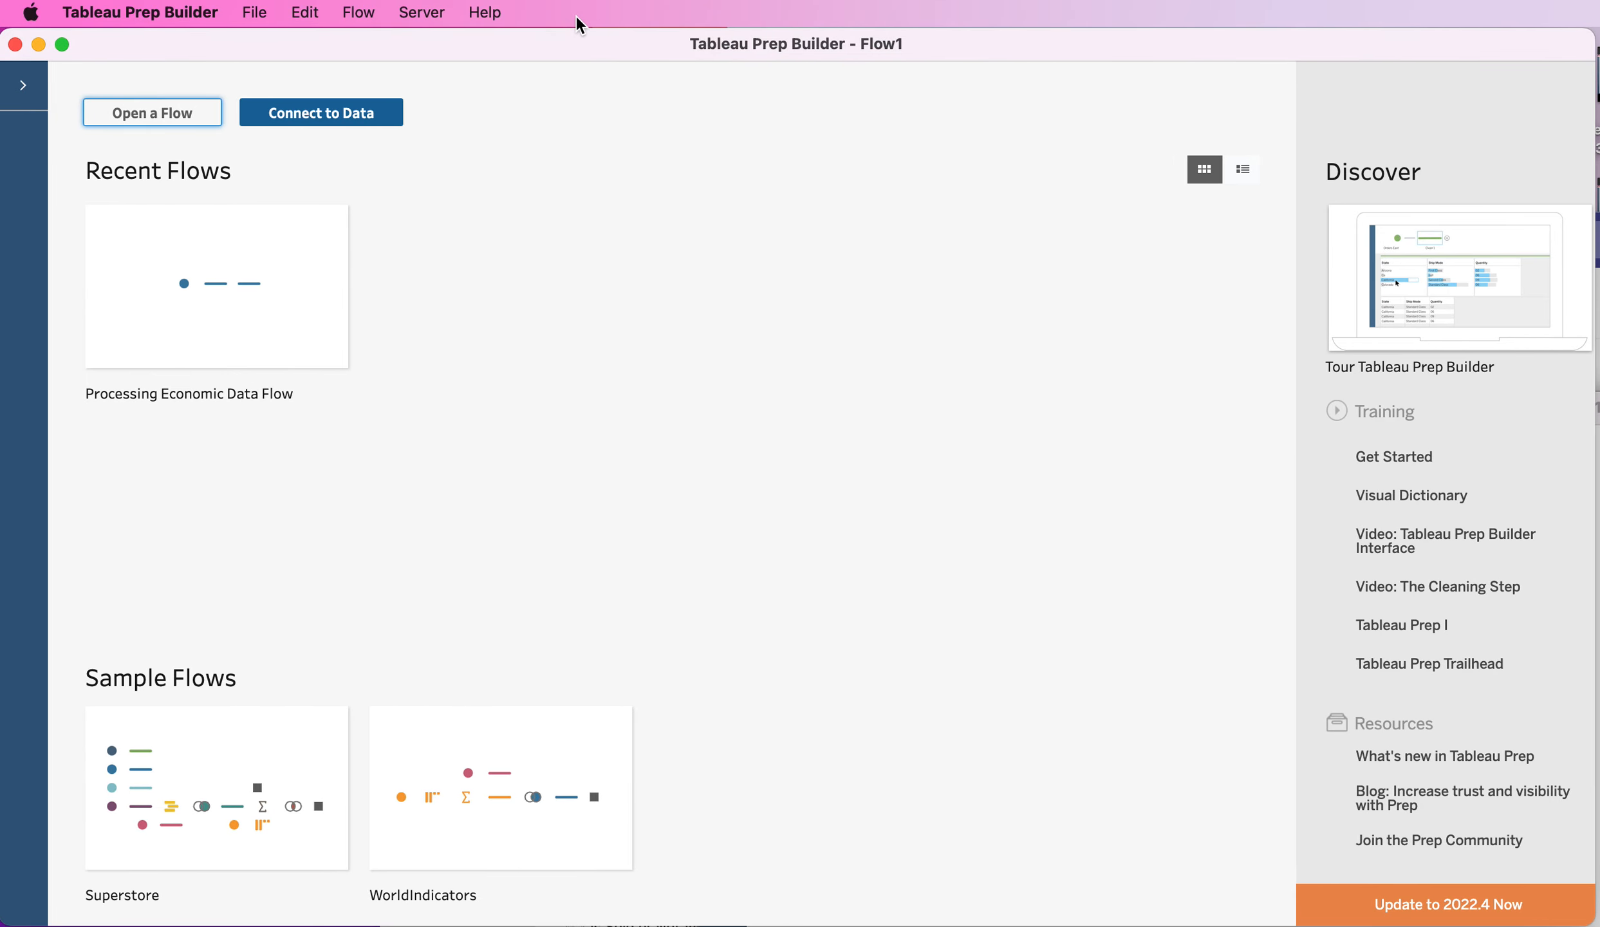
click(62, 44)
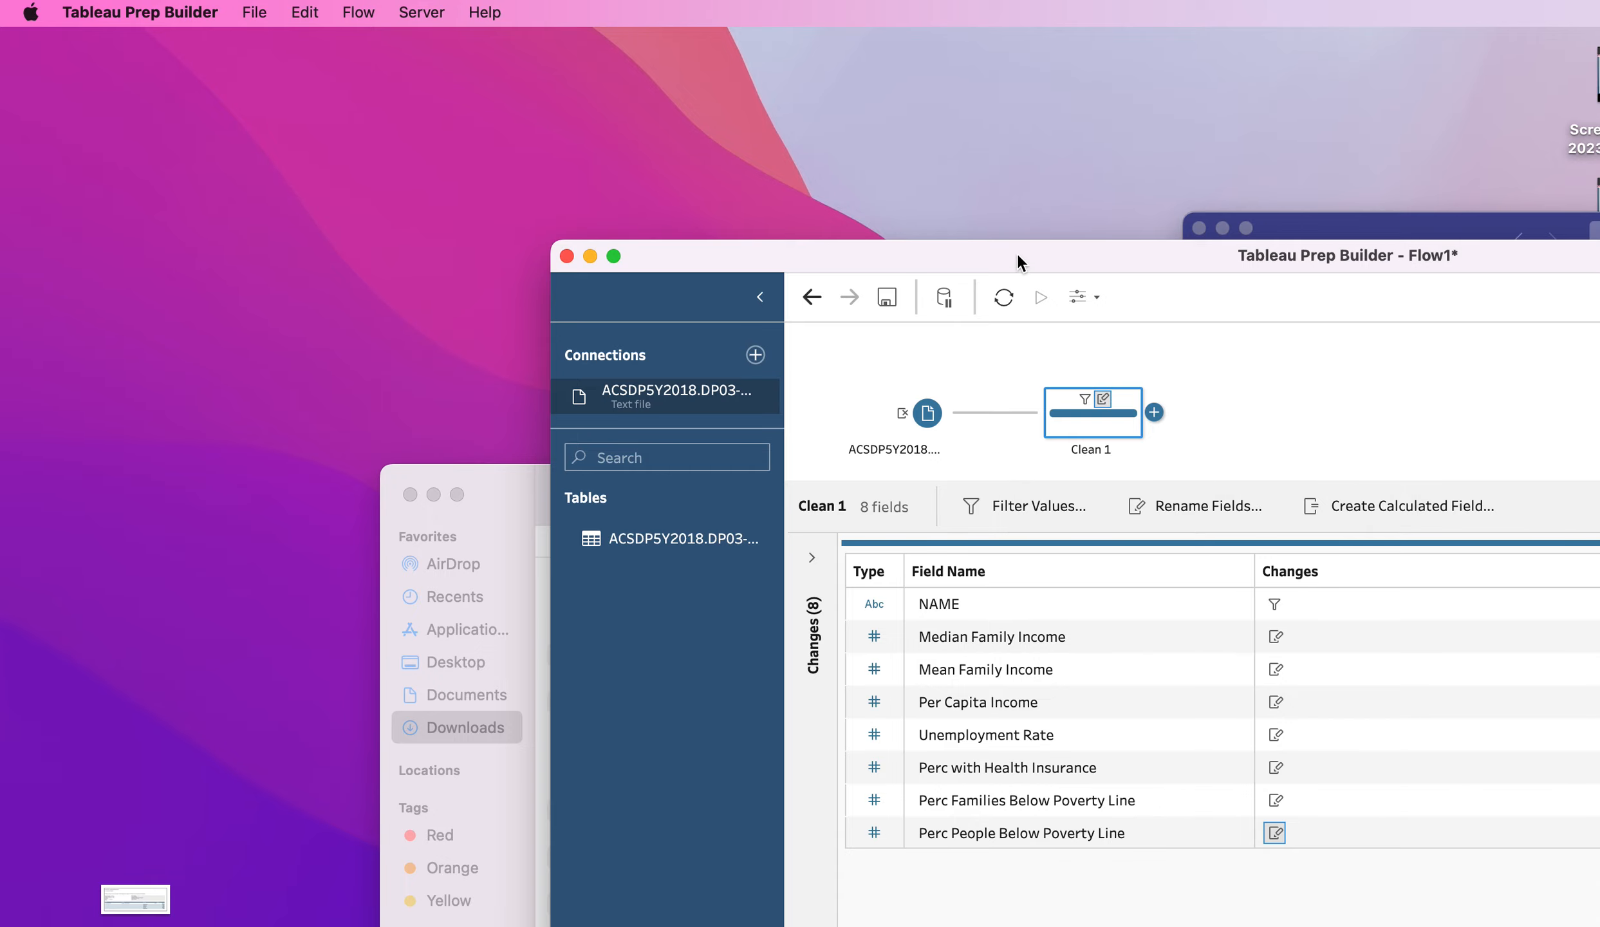
drag(1036, 262, 484, 51)
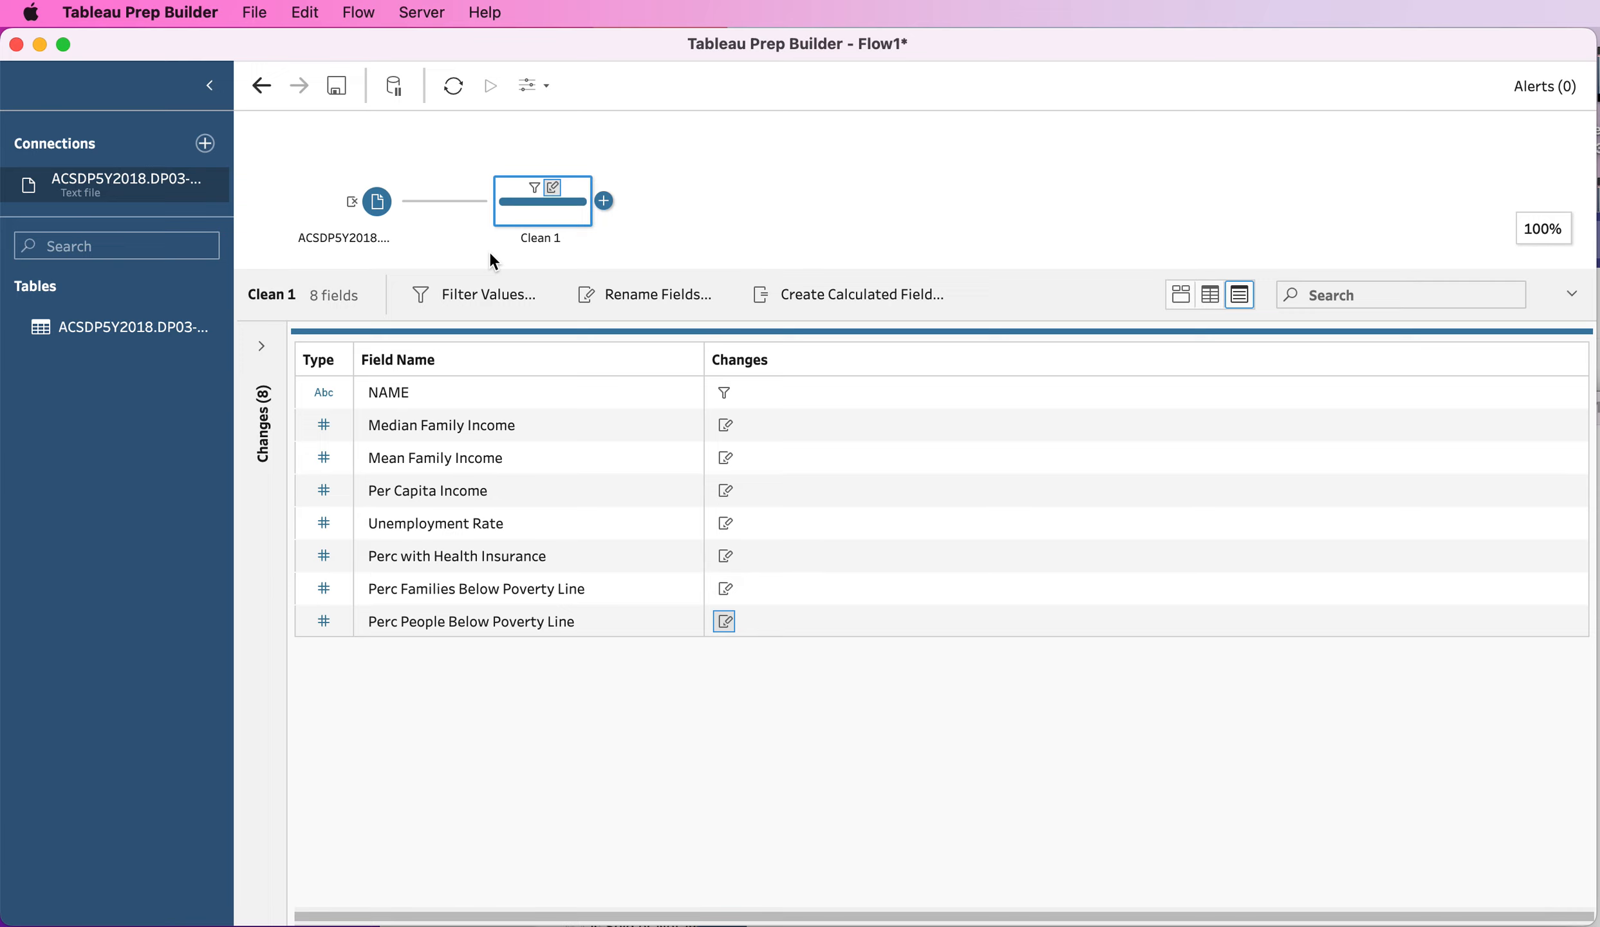
Step: Add an Output step after Clean 1 and set its output type to Comma Separated Values (.csv)
click(605, 201)
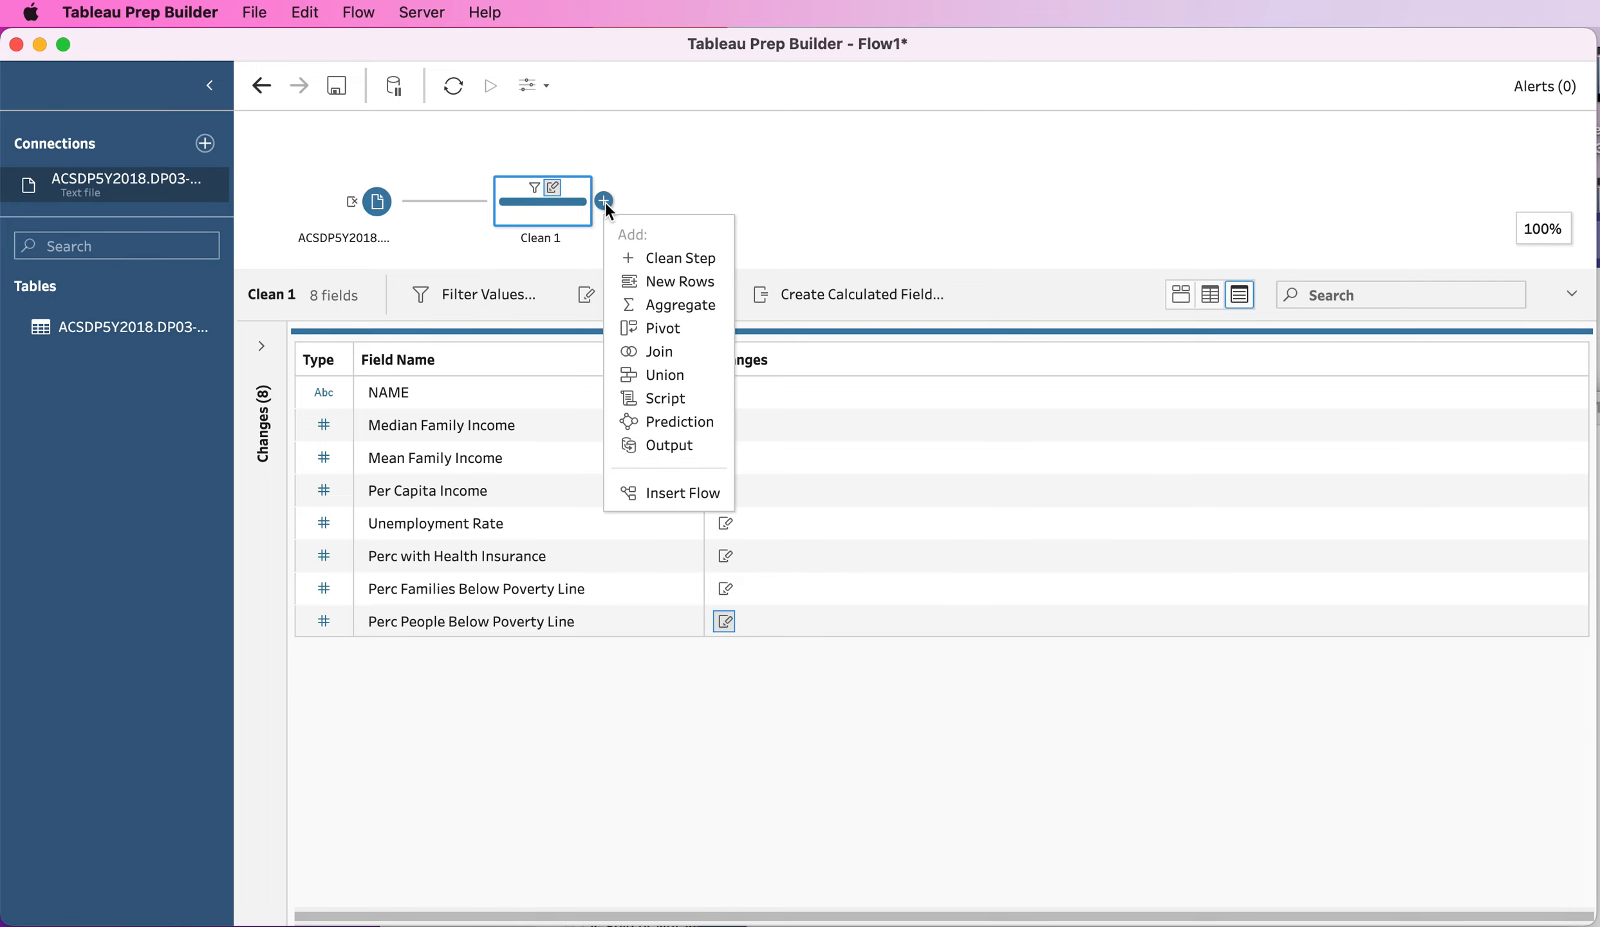
click(677, 448)
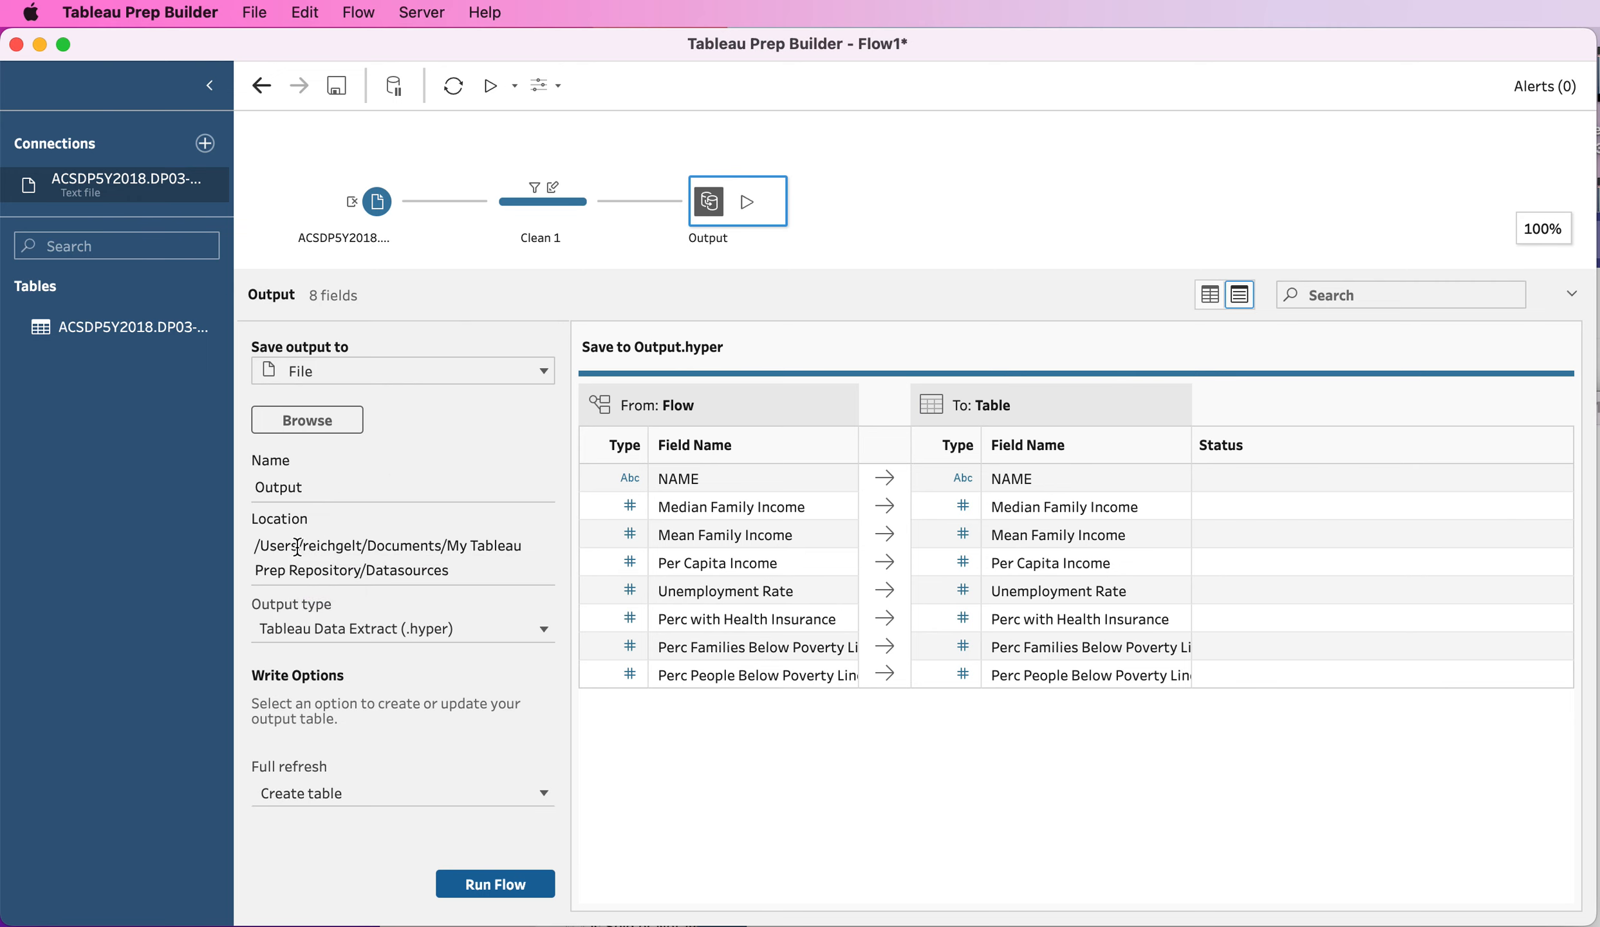
click(541, 629)
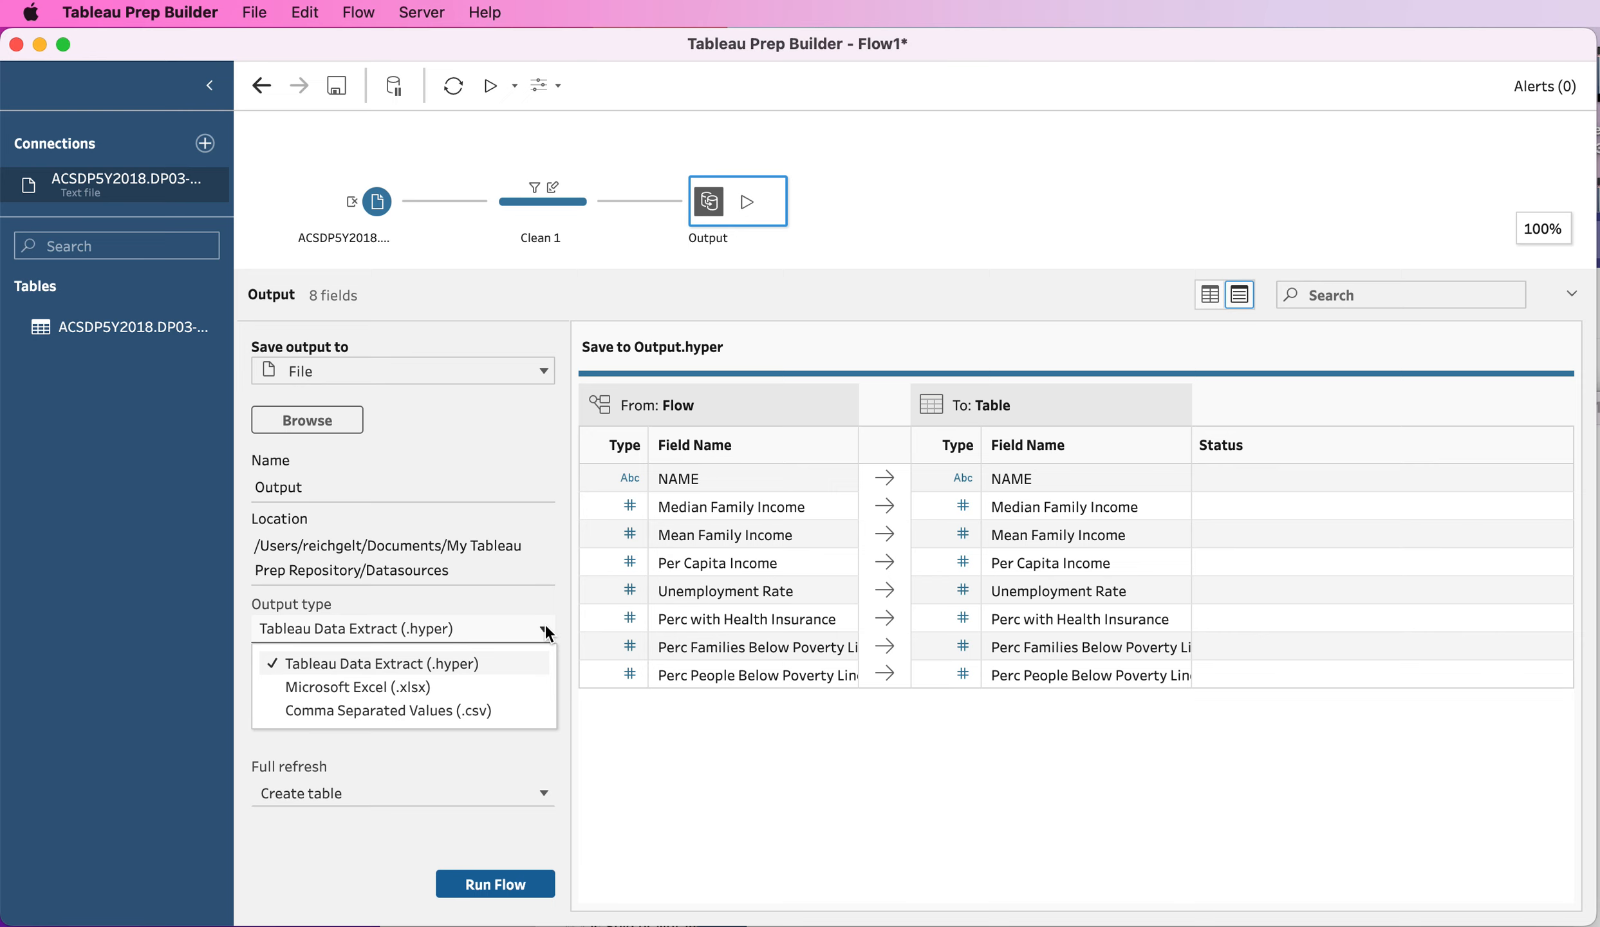
click(451, 710)
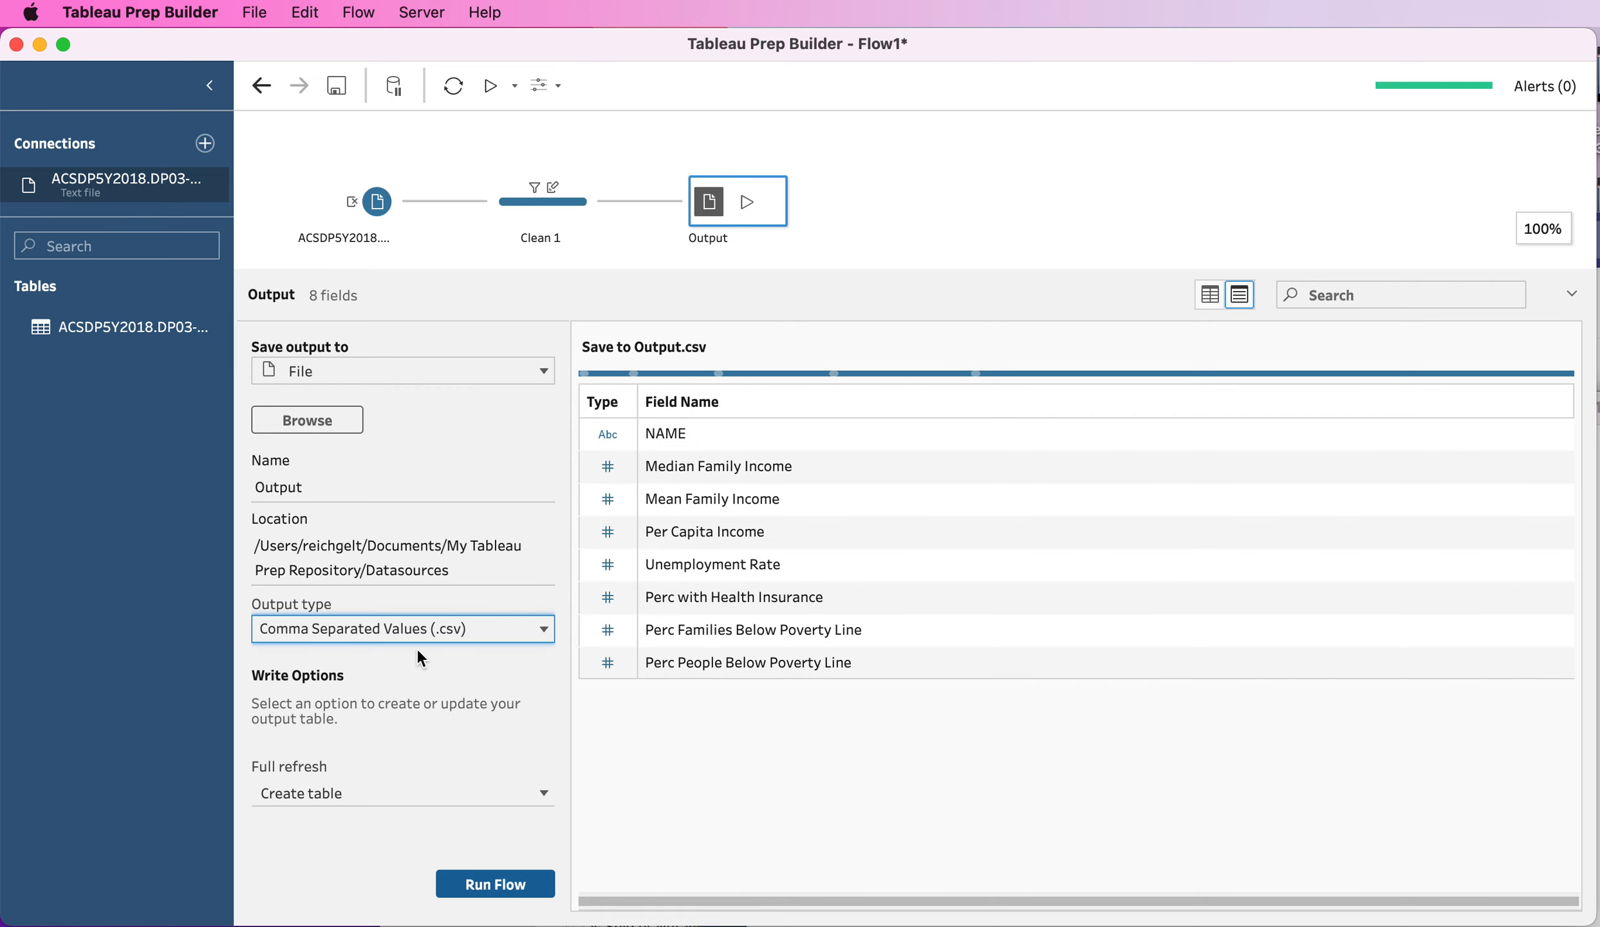